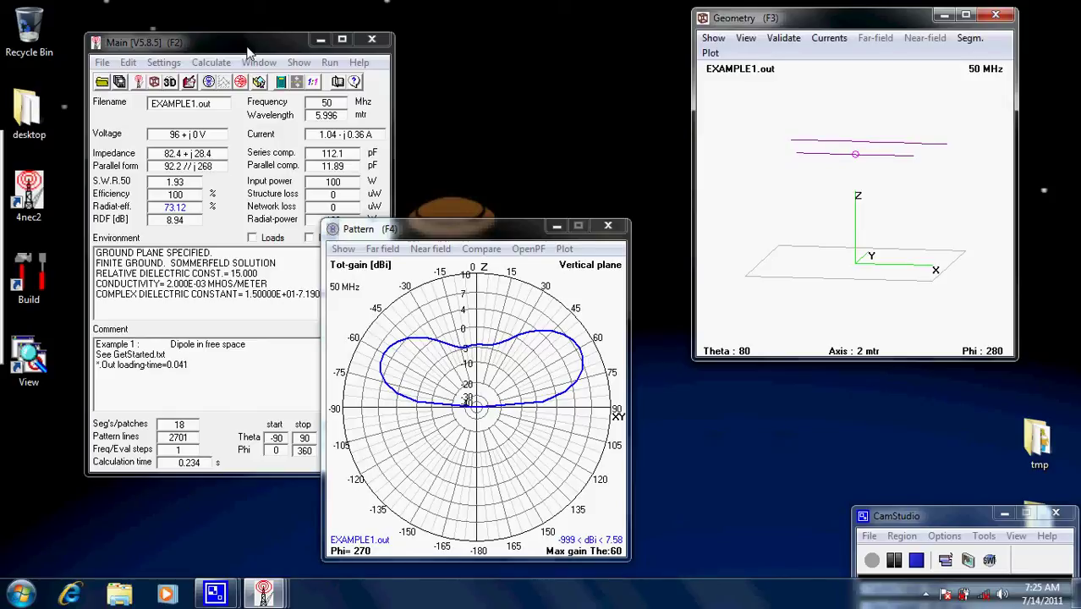
# - Orbit the antenna geometry and compare its radiation pattern in the vertical and horizontal planes
pyautogui.moveTo(888, 173); pyautogui.dragTo(866, 213)
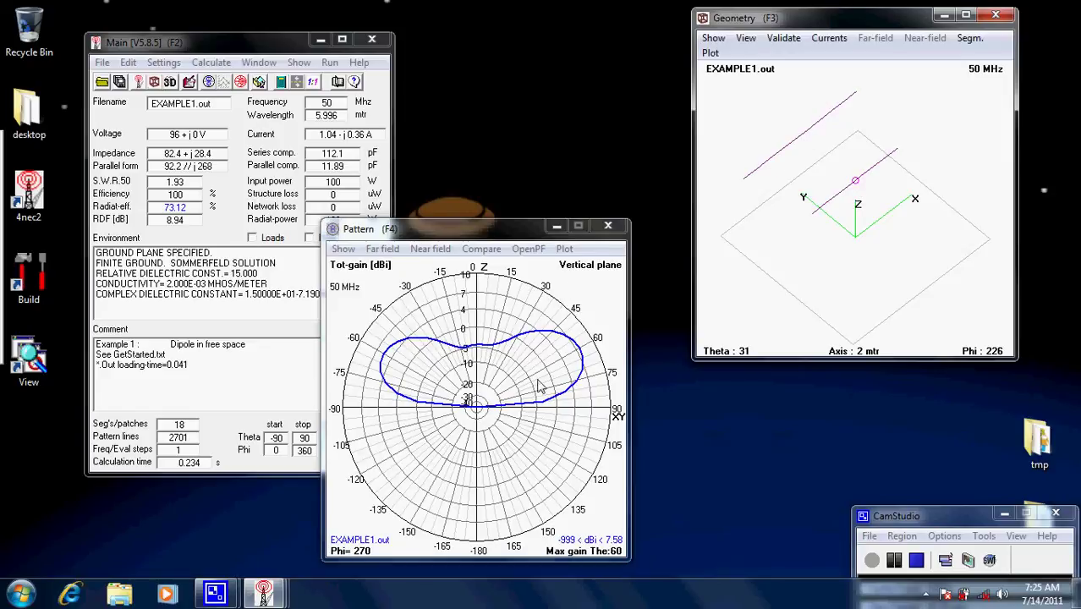
pyautogui.click(500, 408)
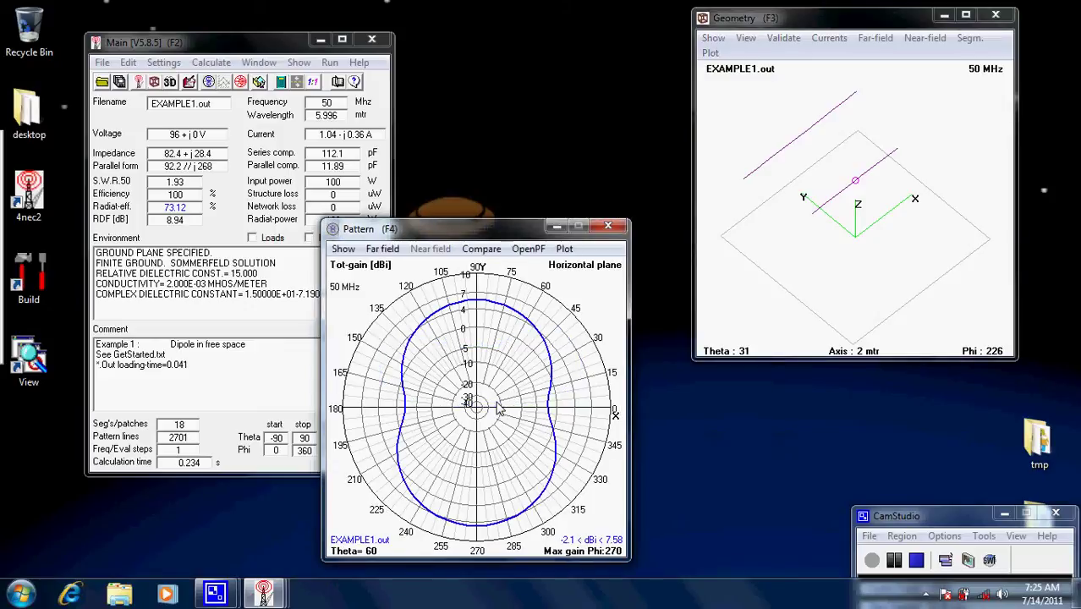
pyautogui.click(500, 408)
pyautogui.click(500, 409)
pyautogui.click(457, 395)
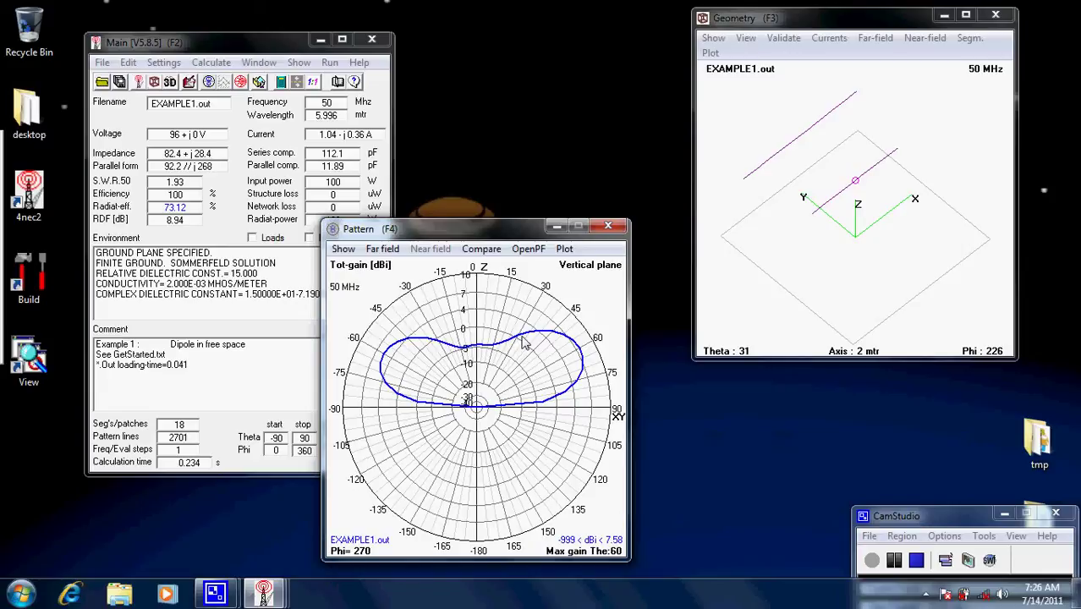
# - Open the EXAMPLE1 antenna model in the 4nec2 Edit window and shift that window slightly
pyautogui.click(222, 47)
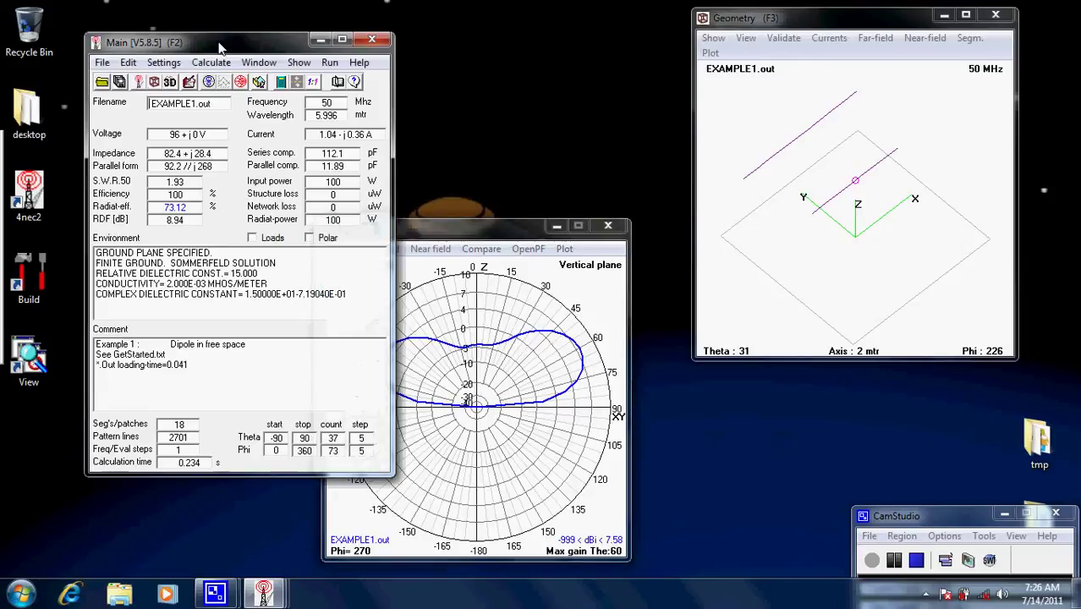
pyautogui.click(211, 62)
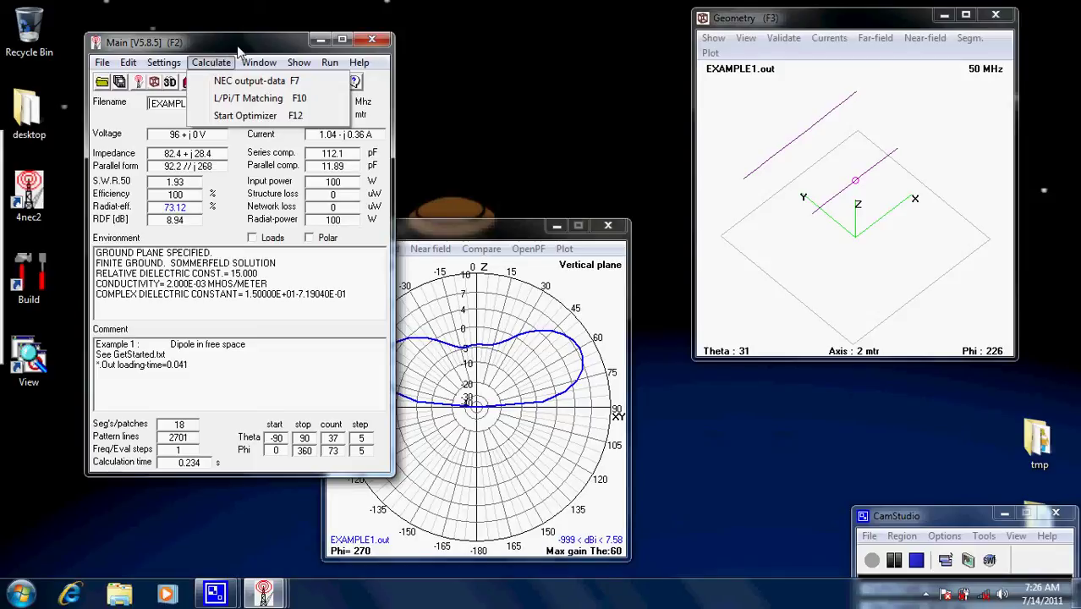
pyautogui.click(242, 51)
pyautogui.click(189, 82)
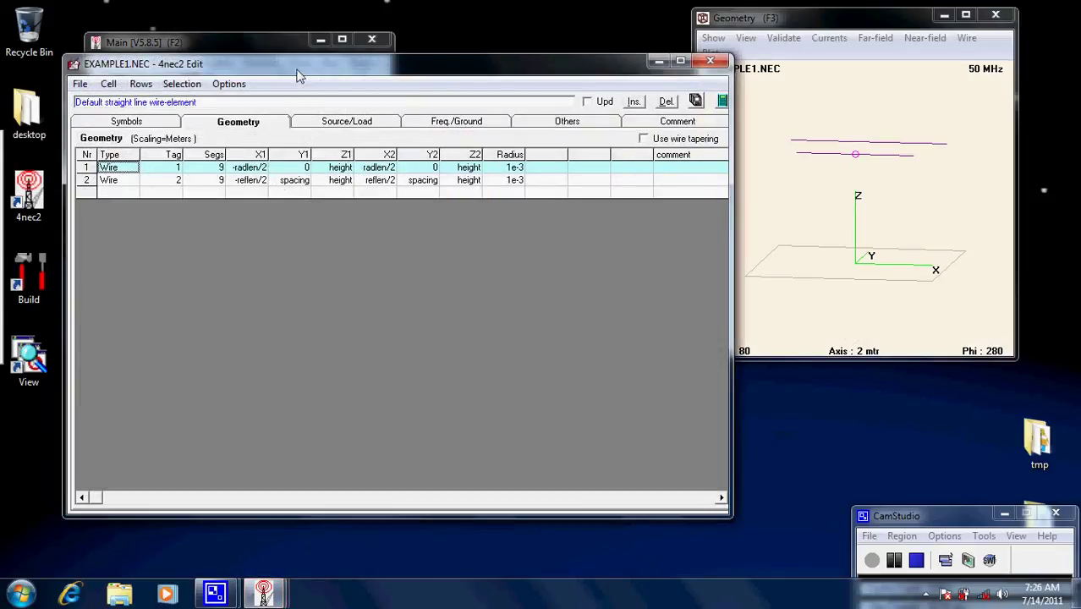
pyautogui.moveTo(296, 70); pyautogui.dragTo(318, 89)
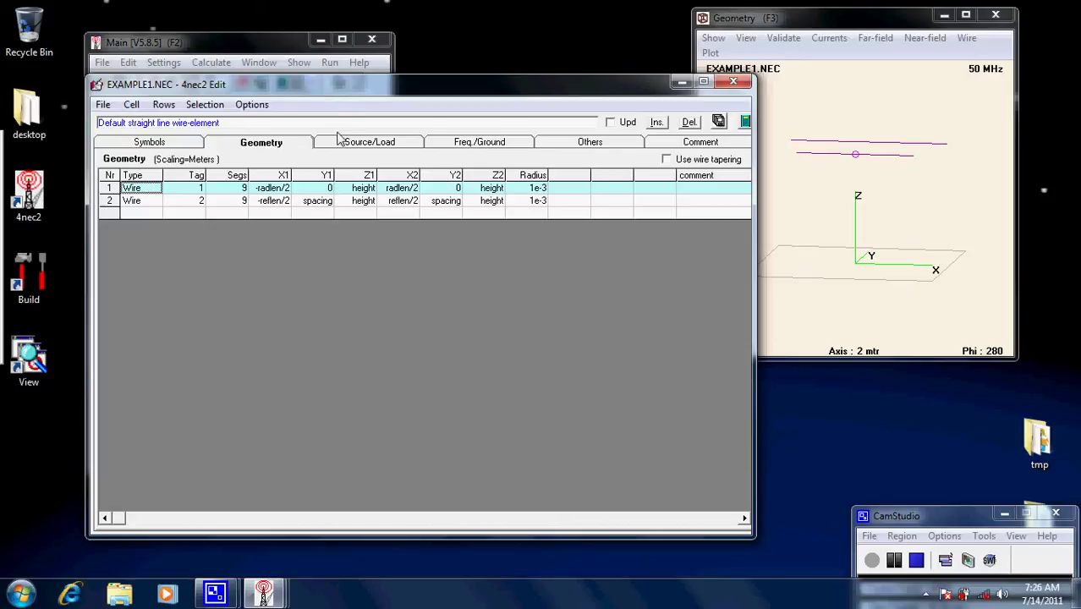
# - Set the Y1 coordinate of wire 2 to the fixed value 2
pyautogui.click(316, 204)
pyautogui.press('BackSpace')
pyautogui.press('BackSpace')
pyautogui.press('BackSpace')
pyautogui.press('BackSpace')
pyautogui.press('BackSpace')
pyautogui.press('BackSpace')
pyautogui.press('BackSpace')
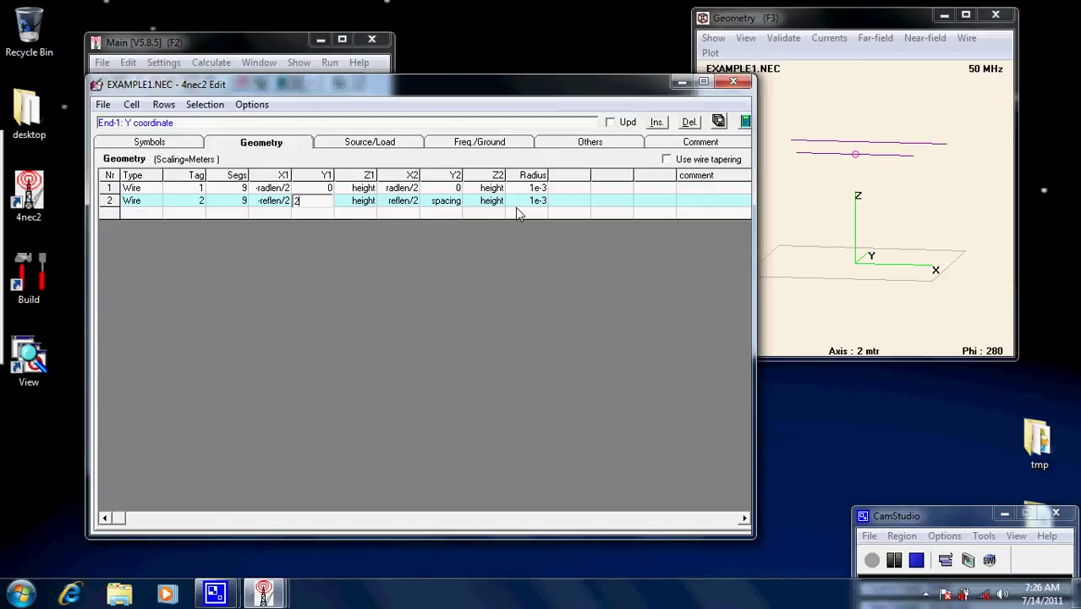
pyautogui.write('2')
pyautogui.press('Return')
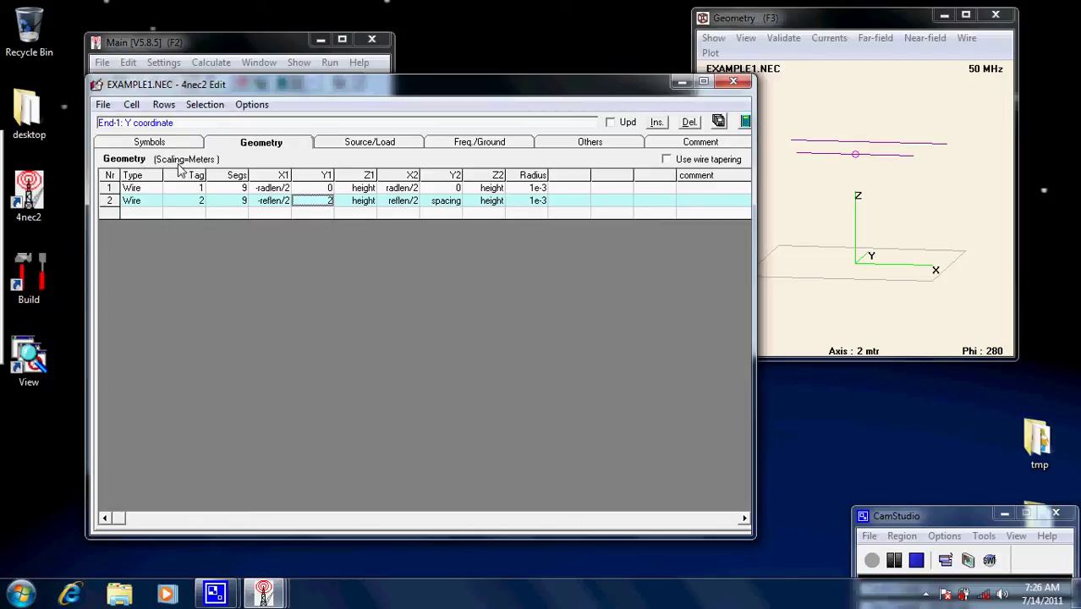
# - Set the Y1 coordinate of wire 2 to the variable spacing
pyautogui.doubleClick(331, 209)
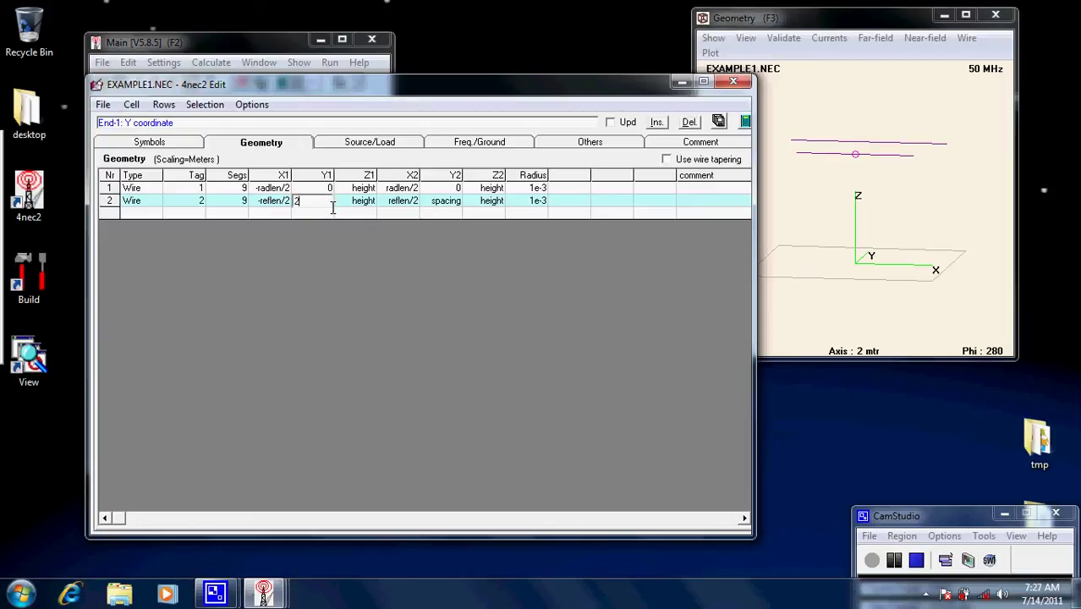
pyautogui.press('BackSpace')
pyautogui.write('spacing')
pyautogui.press('Return')
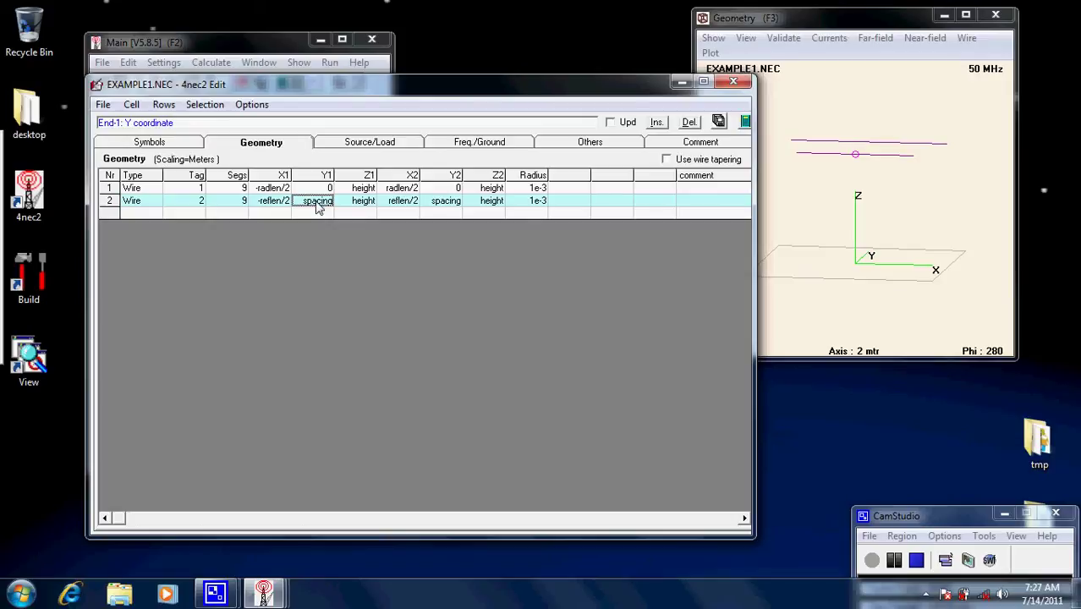
# - Add a new symbol height1=5 with the comment "test" below the existing variables
pyautogui.click(161, 146)
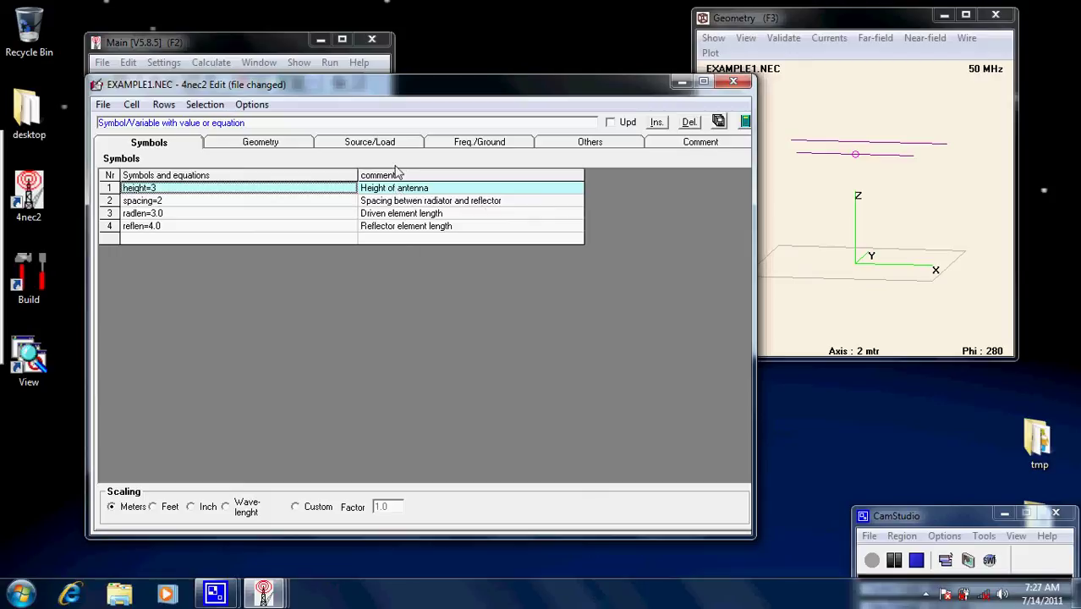
pyautogui.click(138, 238)
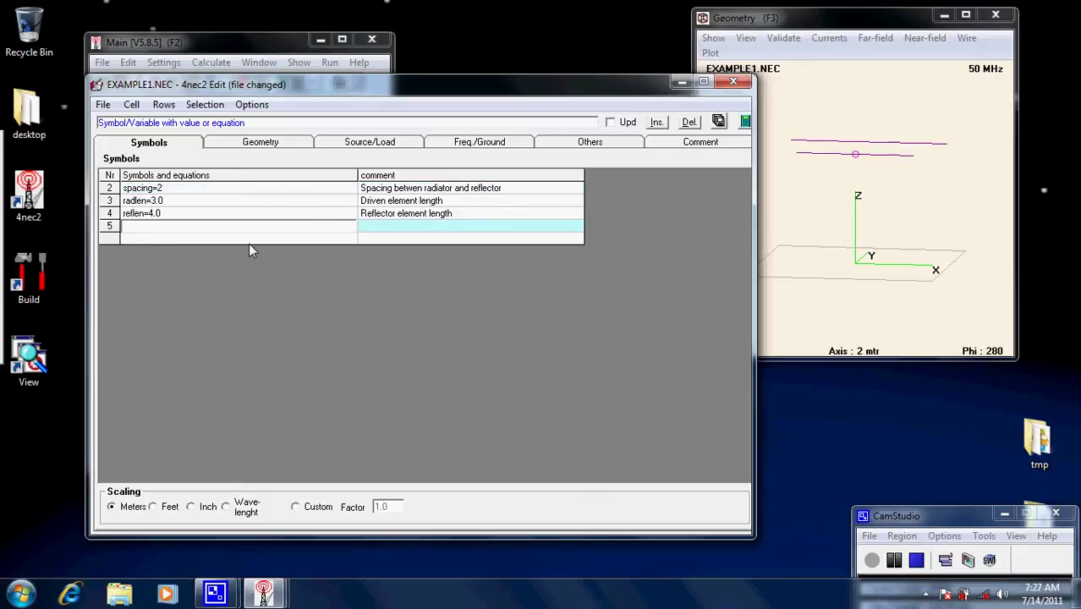
pyautogui.write('sym')
pyautogui.press('BackSpace')
pyautogui.press('BackSpace')
pyautogui.press('BackSpace')
pyautogui.write('height1=5')
pyautogui.press('Return')
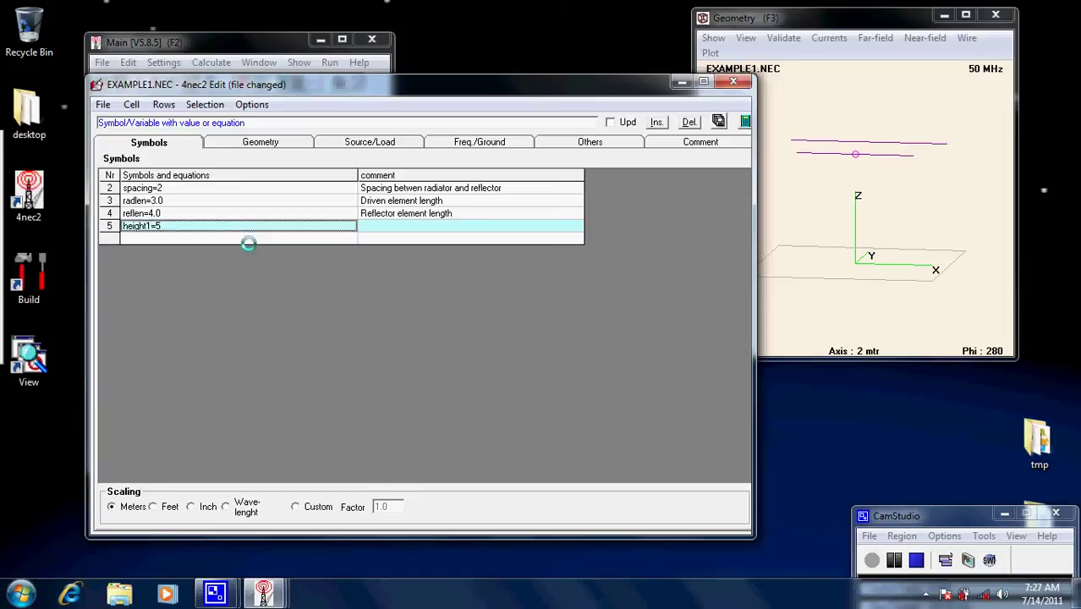
pyautogui.click(371, 230)
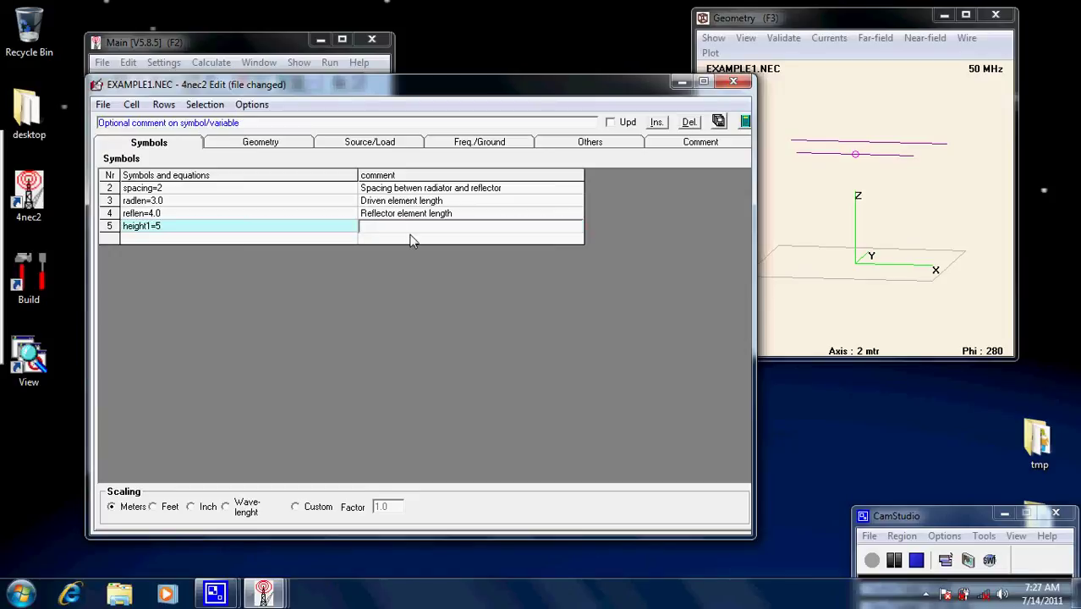
pyautogui.write('test')
pyautogui.press('Return')
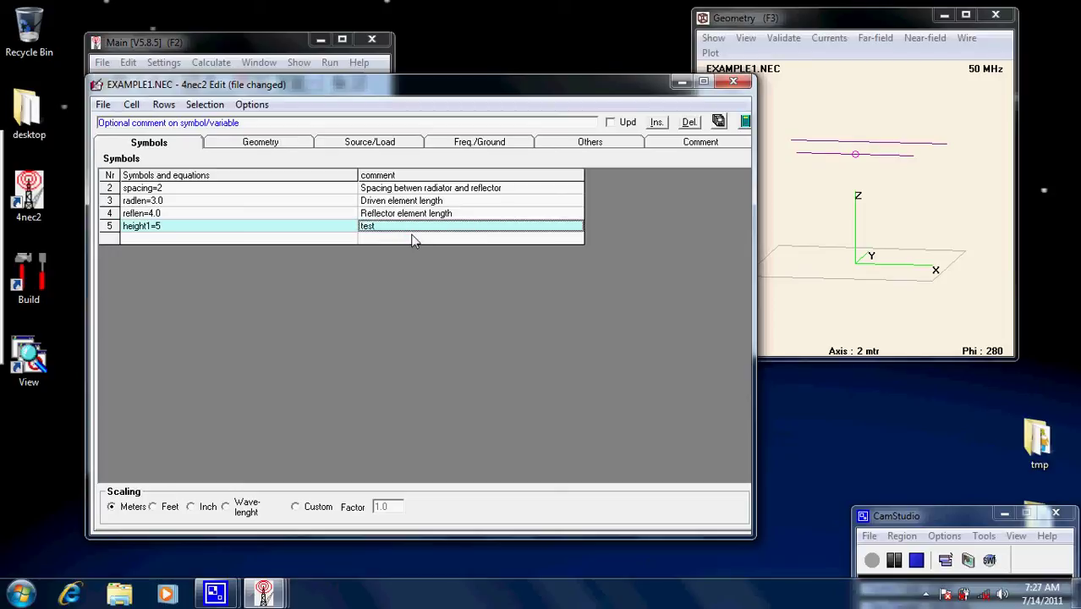
# - Delete the height1 symbol row and save the model file
pyautogui.click(108, 228)
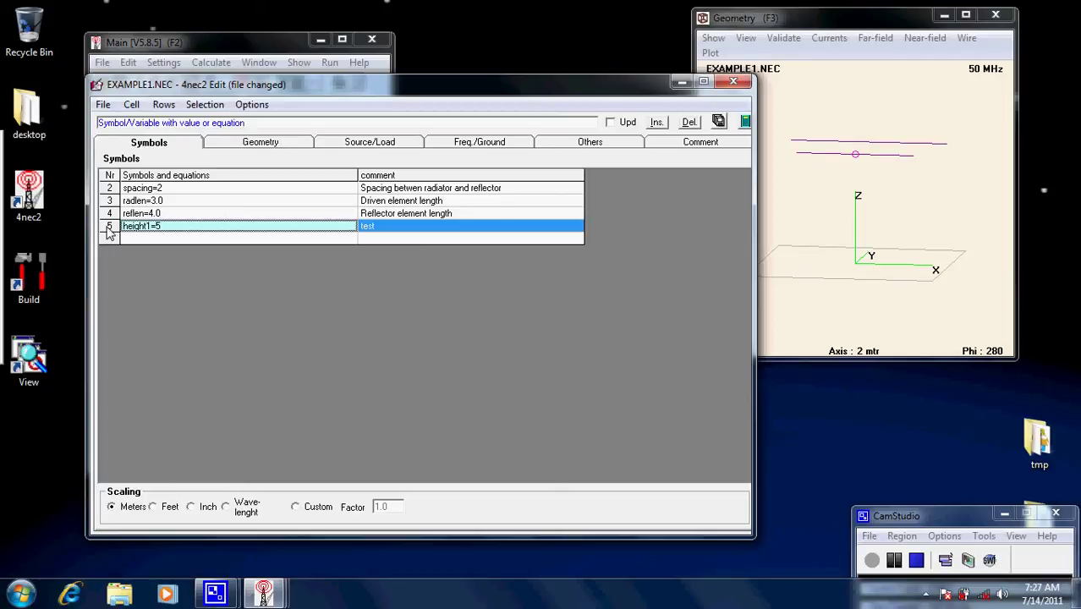
pyautogui.press('Delete')
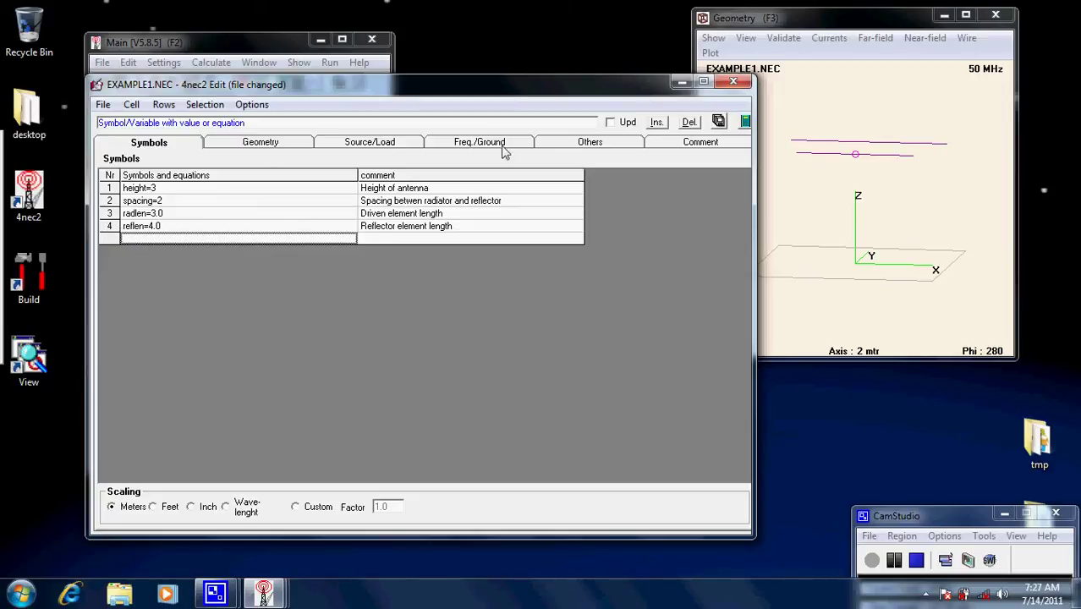
pyautogui.click(739, 122)
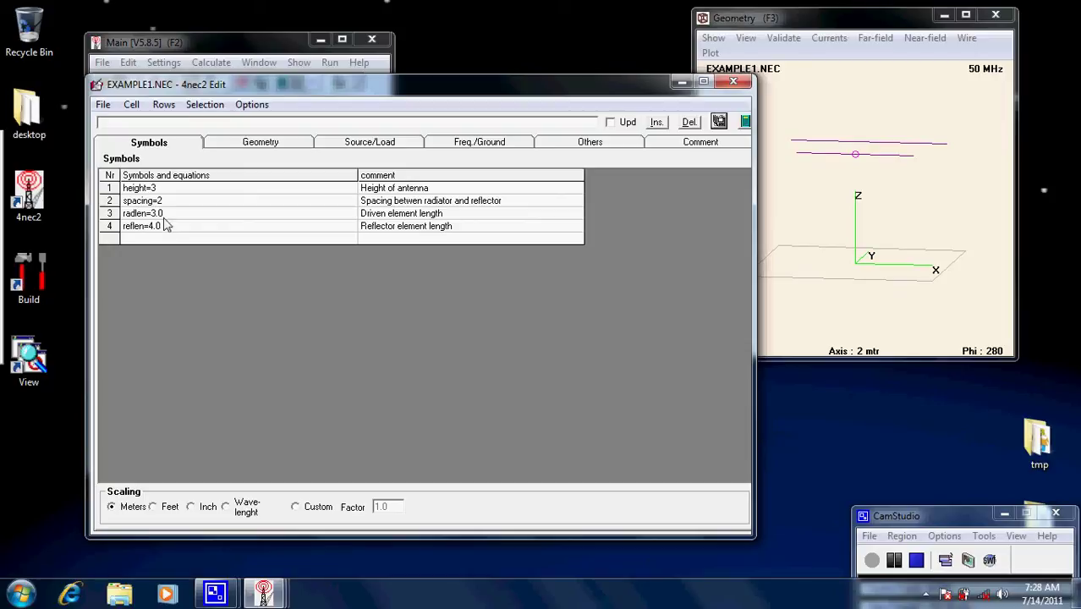
# - Examine the wire end coordinates in the geometry table against the 3D model seen from above and obliquely
pyautogui.click(245, 145)
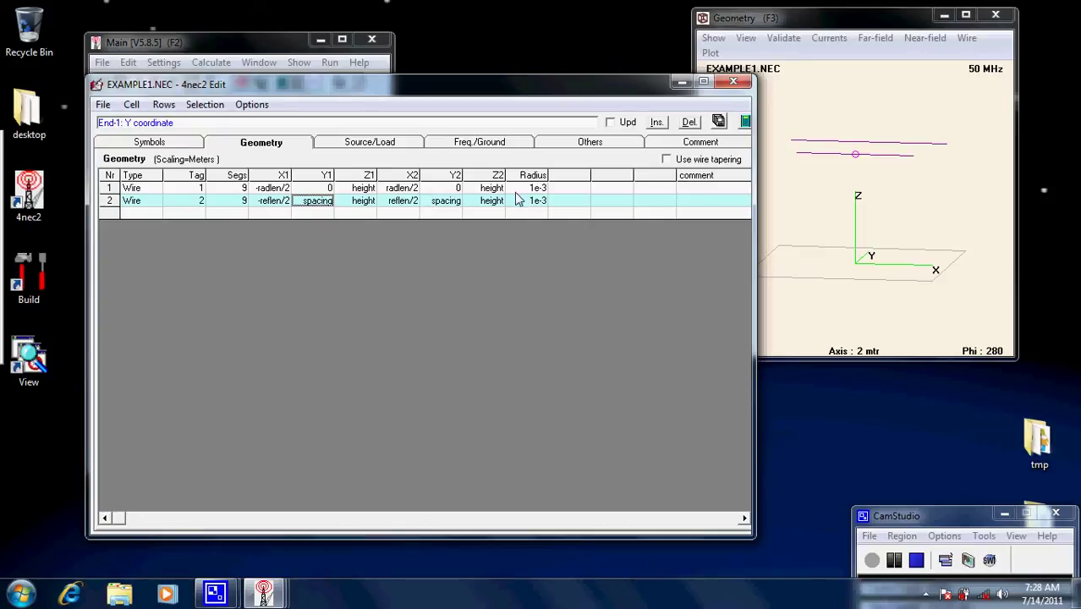
pyautogui.click(271, 188)
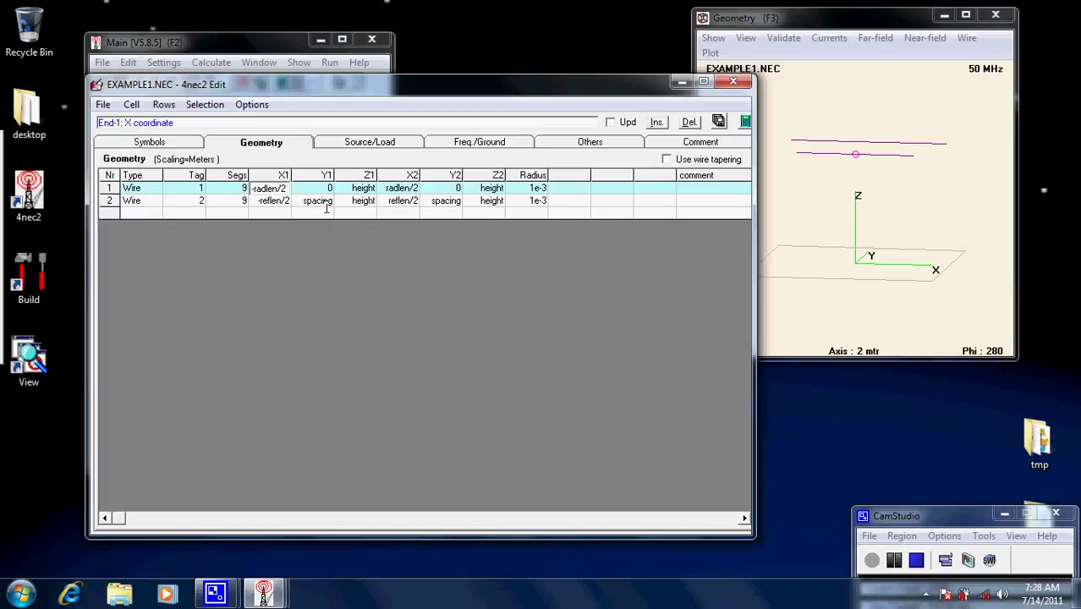
pyautogui.moveTo(869, 118); pyautogui.dragTo(857, 213)
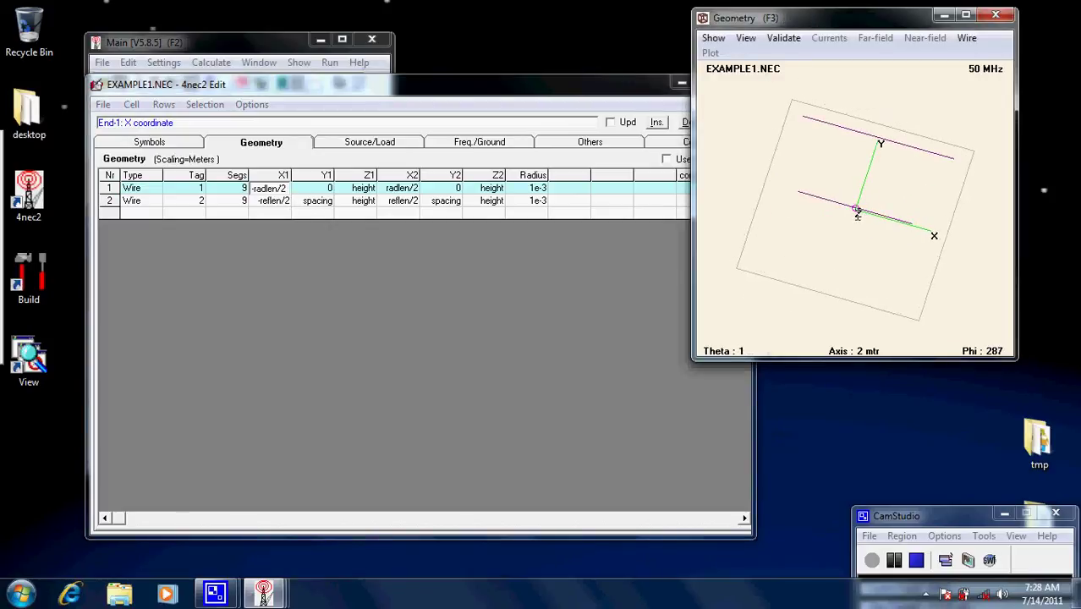
pyautogui.moveTo(813, 248); pyautogui.dragTo(883, 258)
pyautogui.moveTo(792, 219)
pyautogui.mouseDown()
pyautogui.moveTo(810, 227)
pyautogui.moveTo(811, 215)
pyautogui.mouseUp()
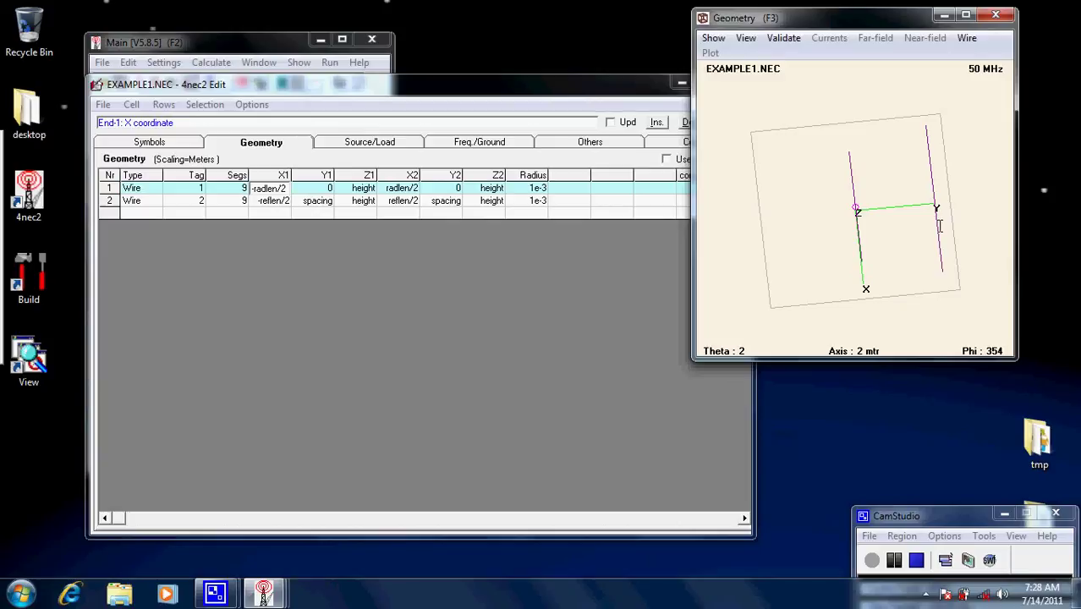
pyautogui.moveTo(922, 238); pyautogui.dragTo(901, 207)
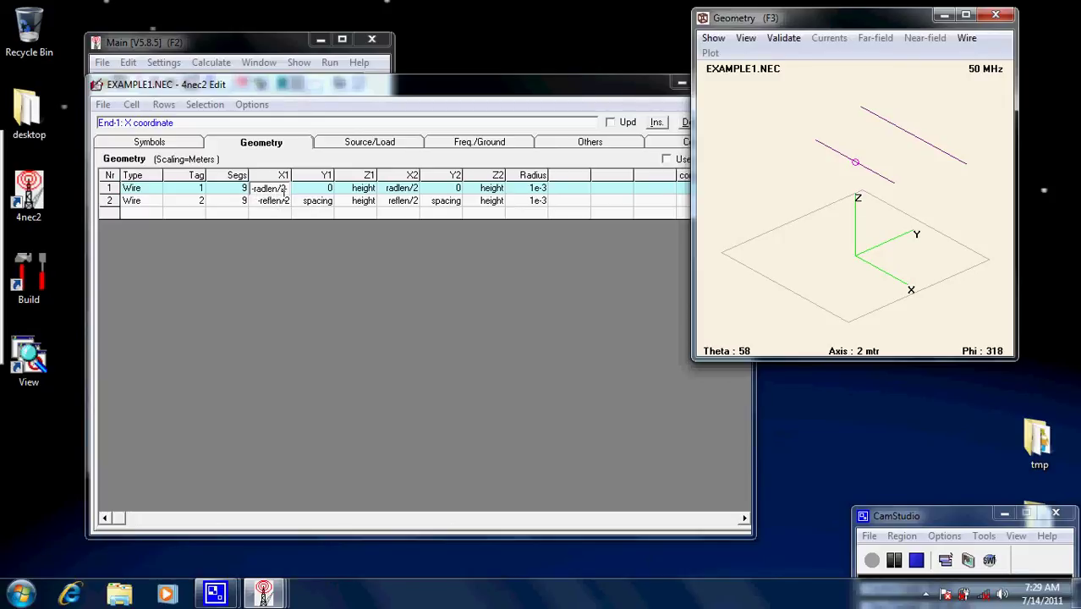
pyautogui.click(289, 187)
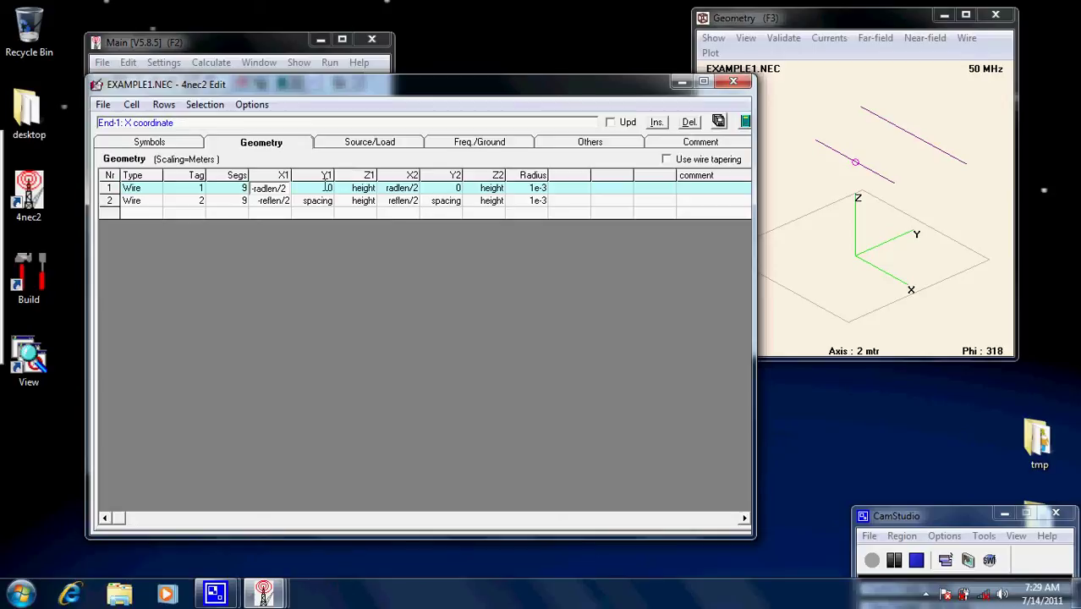
# - Compare the symbol definitions for element lengths, spacing and height with the expressions used in the wire coordinates
pyautogui.click(179, 139)
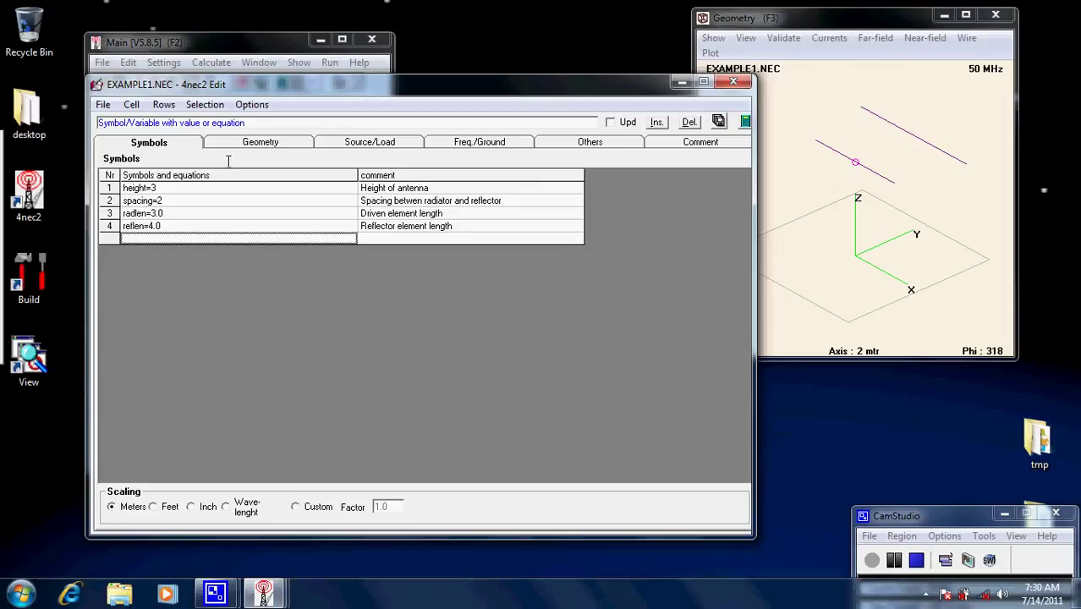
pyautogui.click(256, 146)
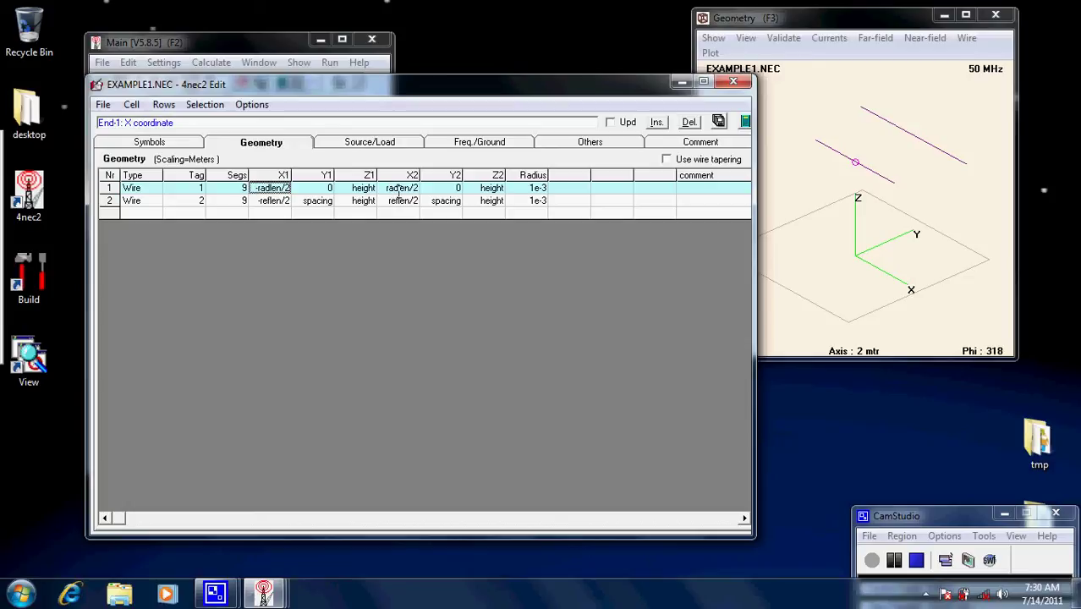
pyautogui.click(192, 144)
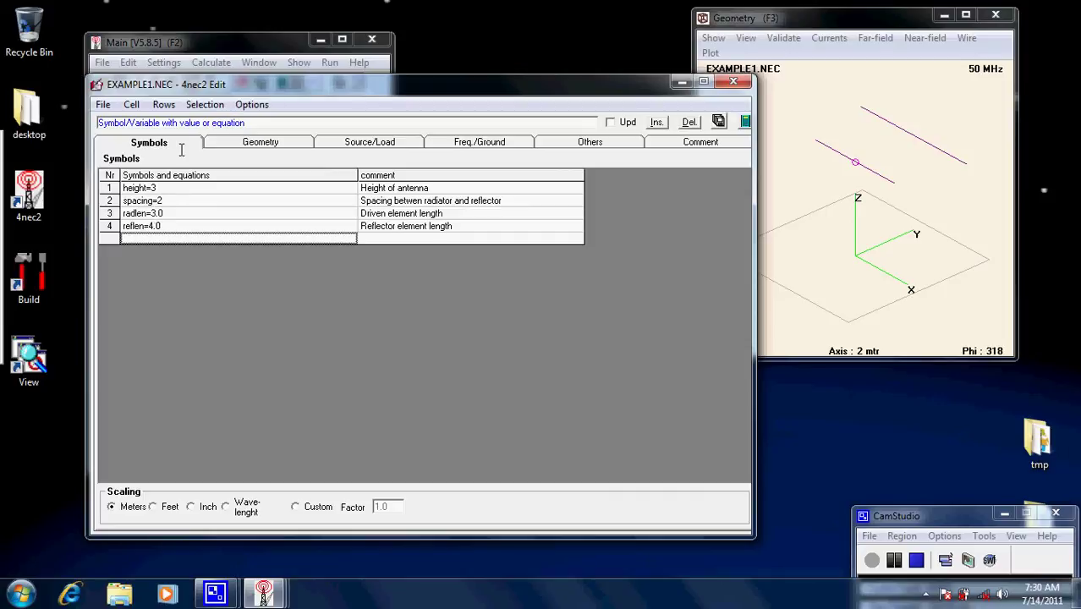
pyautogui.click(239, 142)
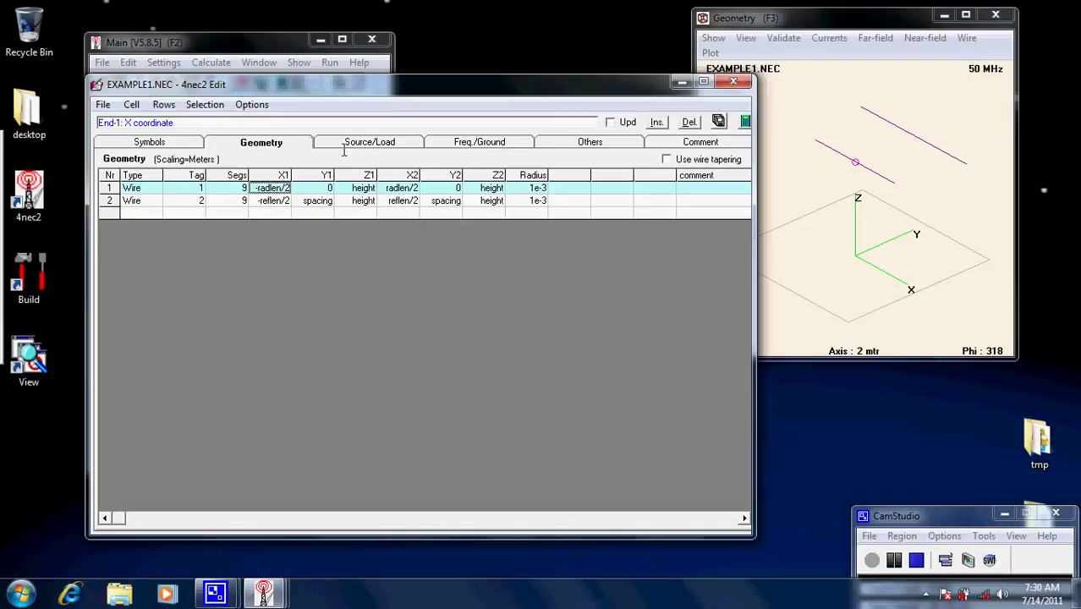
pyautogui.click(155, 143)
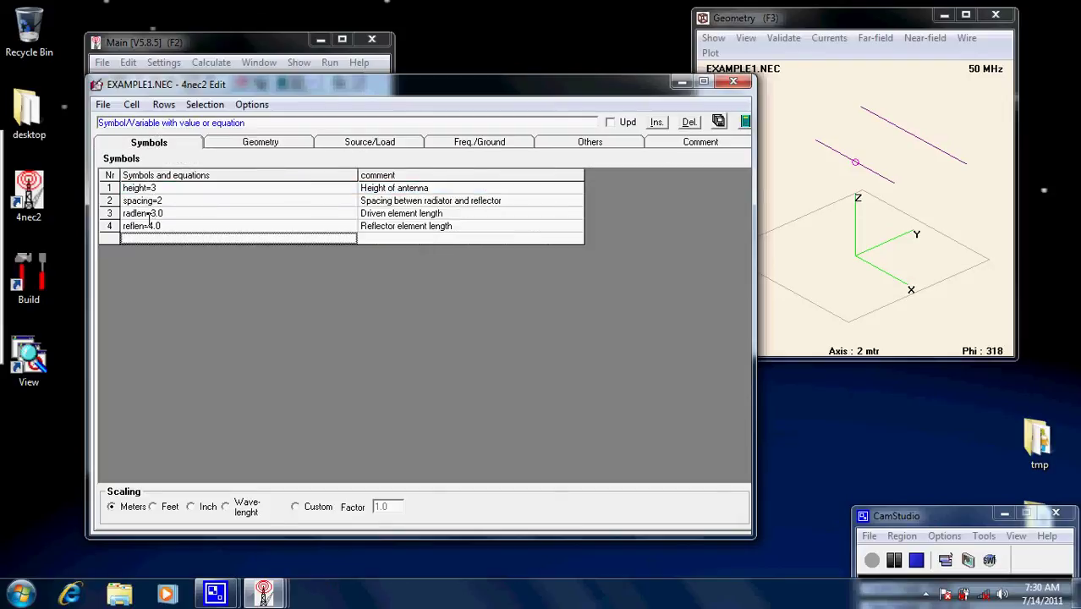
pyautogui.click(252, 142)
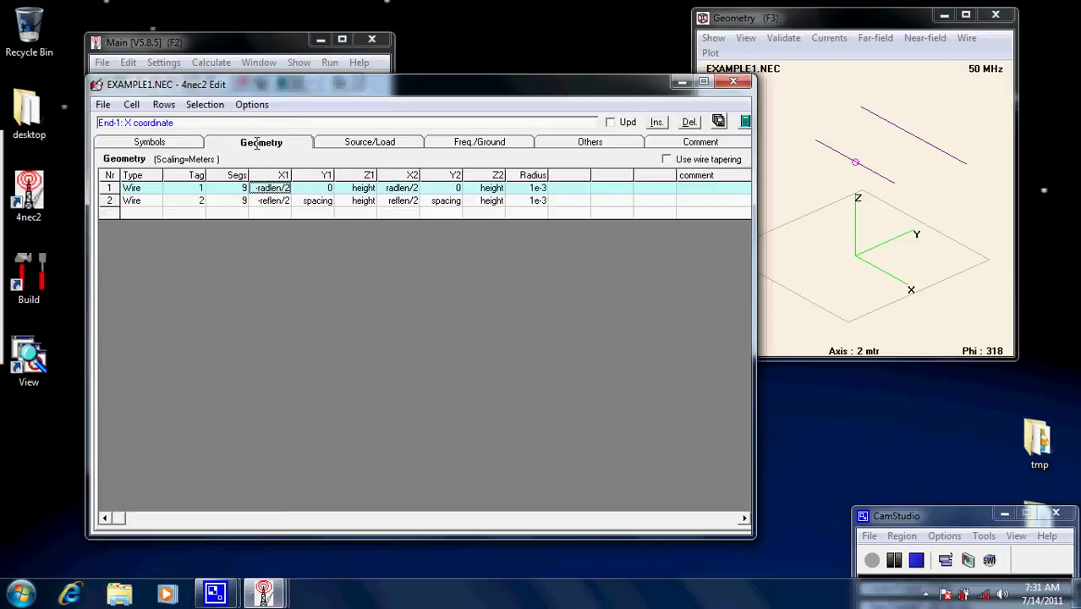
# - Check the model's frequency and ground settings, return to the symbol definitions and save the file
pyautogui.click(504, 144)
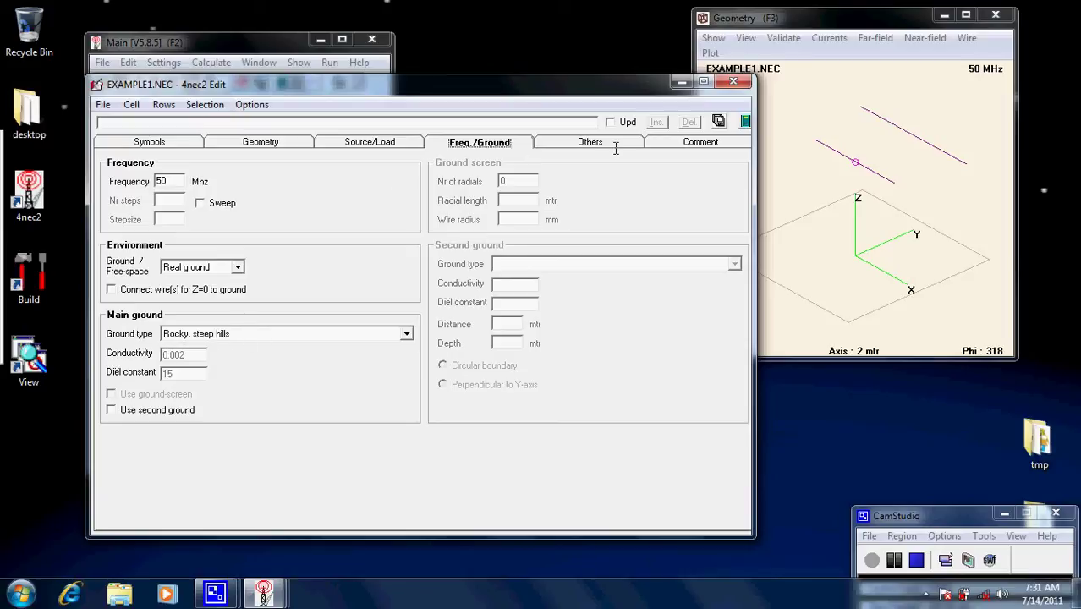
pyautogui.click(237, 143)
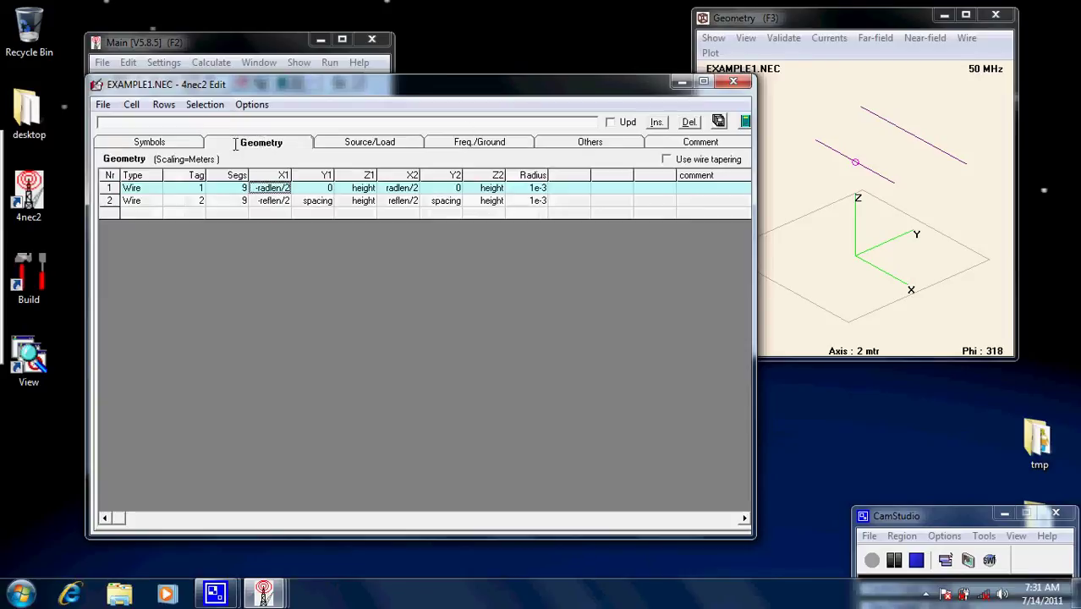
pyautogui.click(164, 143)
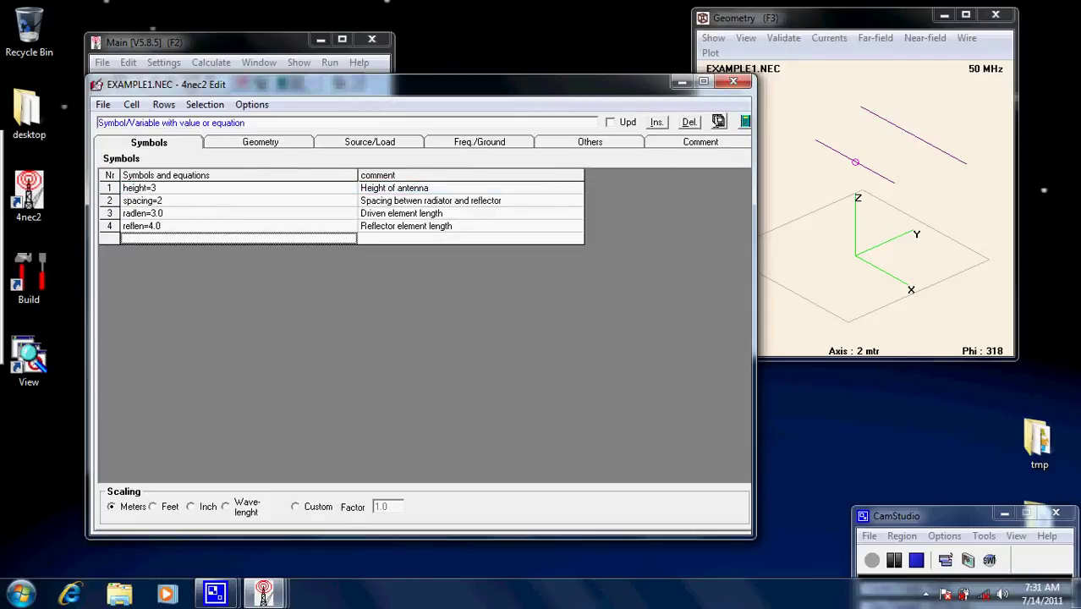
pyautogui.click(718, 122)
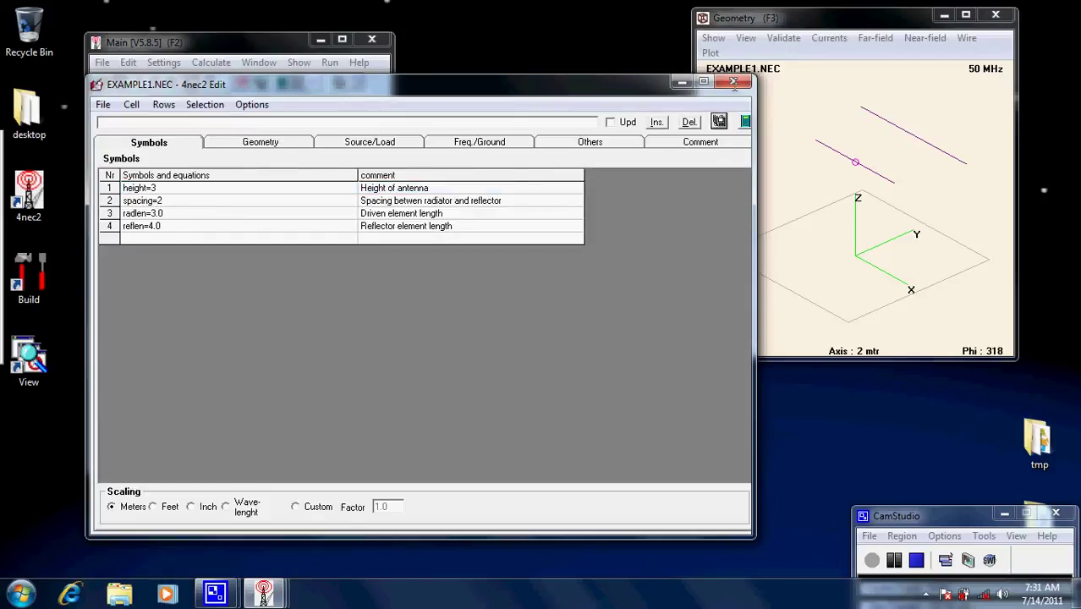
# - Close the model editor, start the optimizer and review its available functions
pyautogui.click(733, 82)
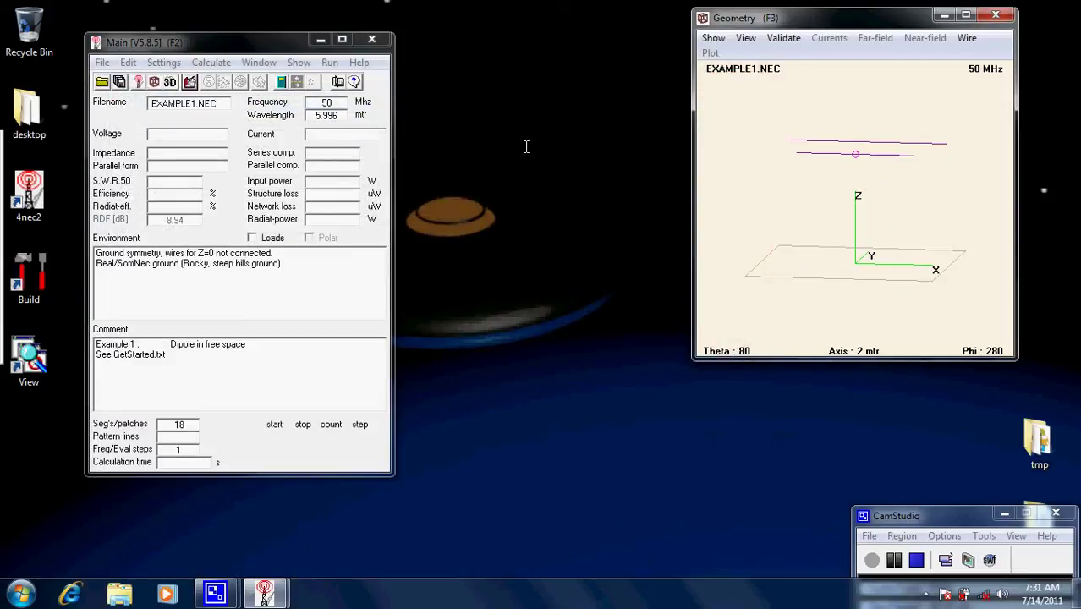
pyautogui.click(211, 68)
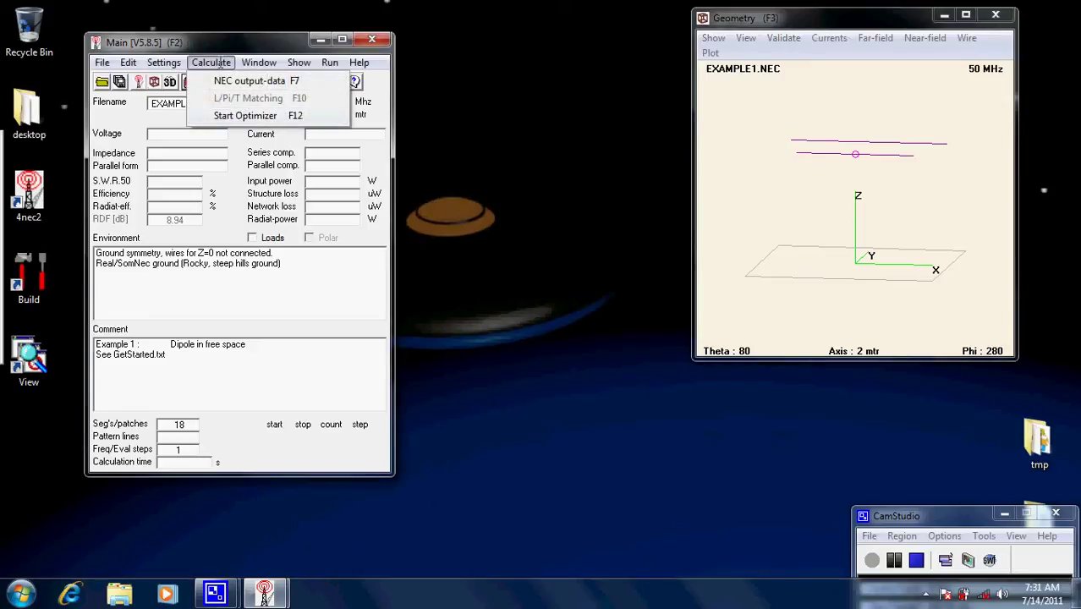
pyautogui.click(250, 115)
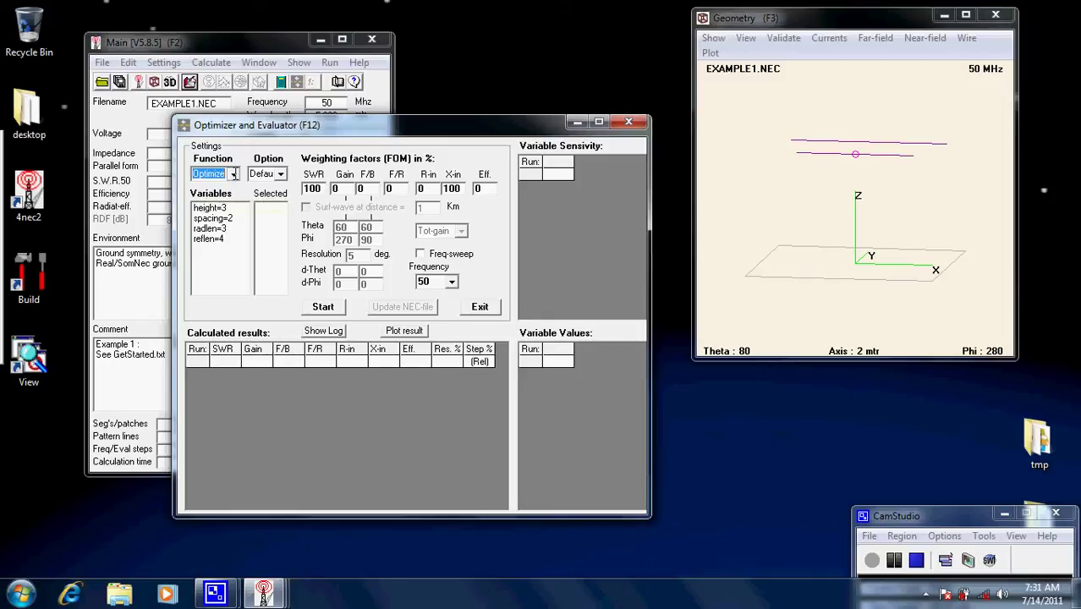
pyautogui.click(232, 173)
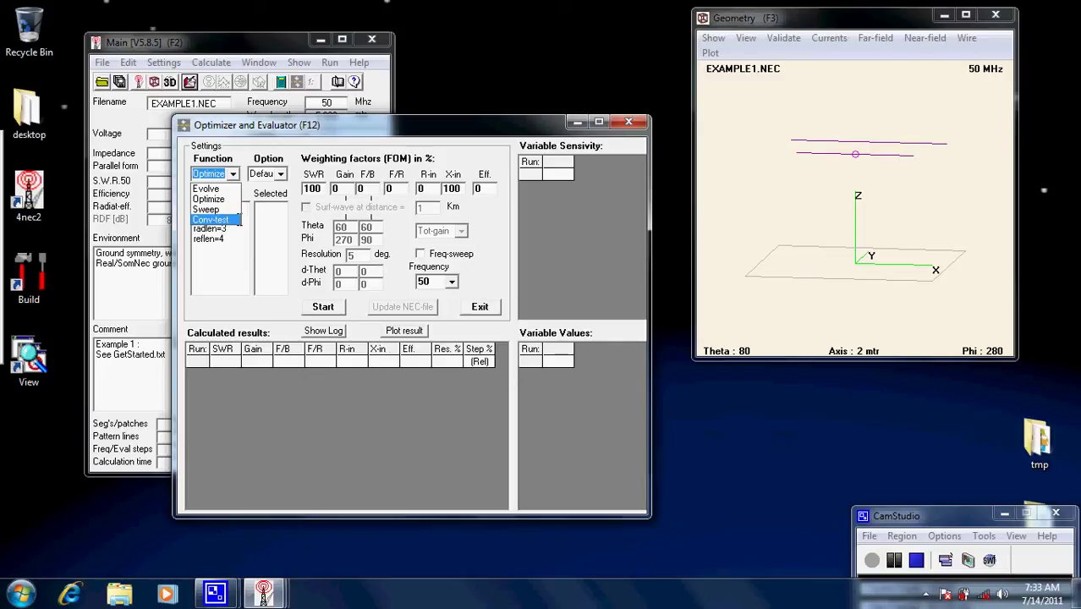
pyautogui.click(283, 227)
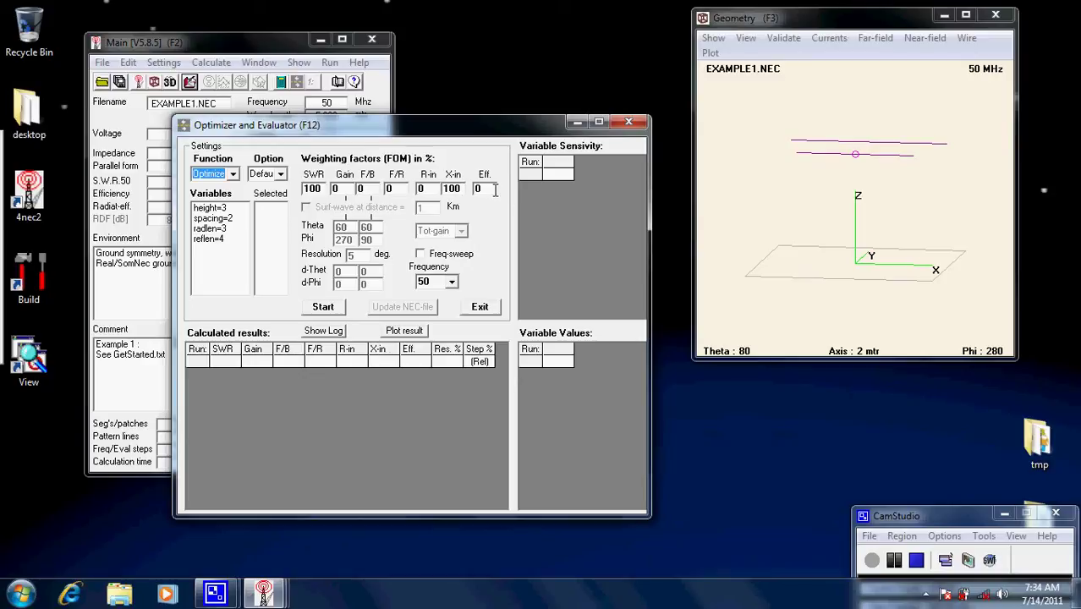
# - Set the X-in and SWR weighting factors to 0
pyautogui.doubleClick(462, 192)
pyautogui.write('0')
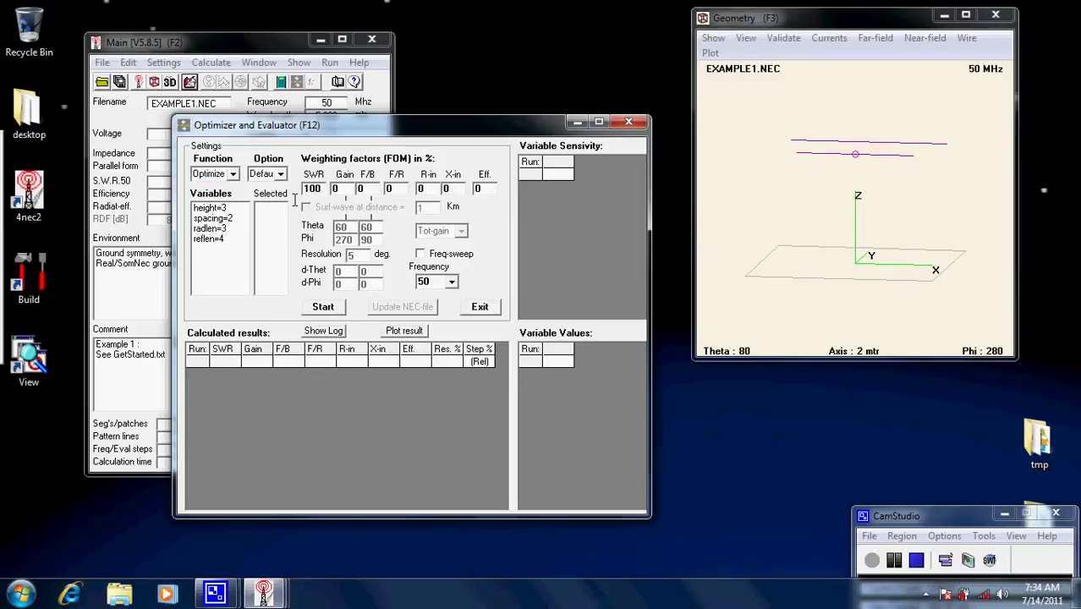
pyautogui.doubleClick(321, 189)
pyautogui.write('0')
# - Select the Evolve function and set the F/B weighting factor to 100
pyautogui.click(233, 175)
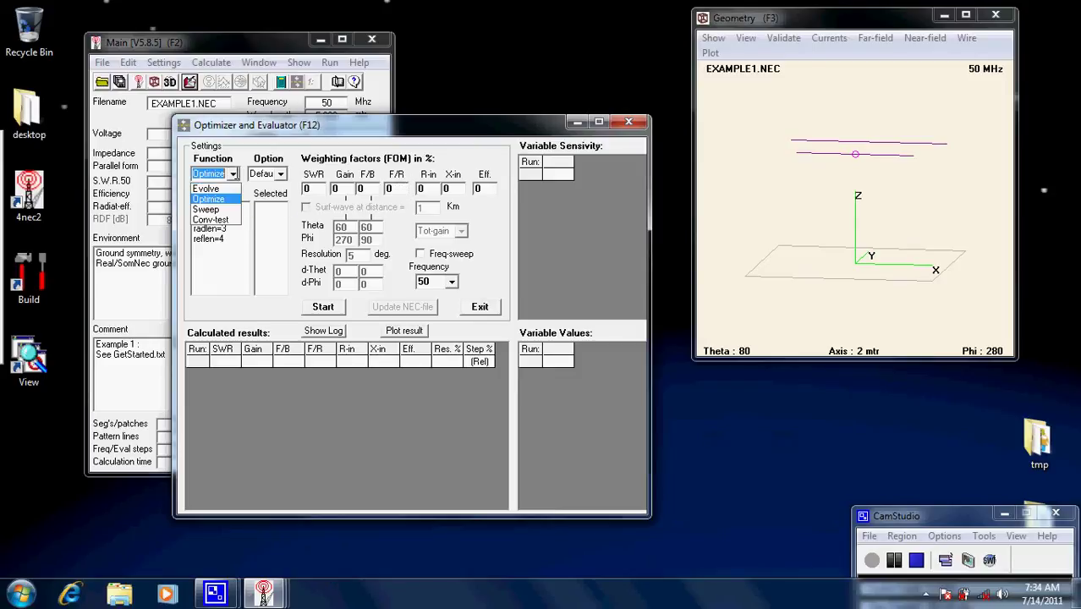
pyautogui.click(221, 190)
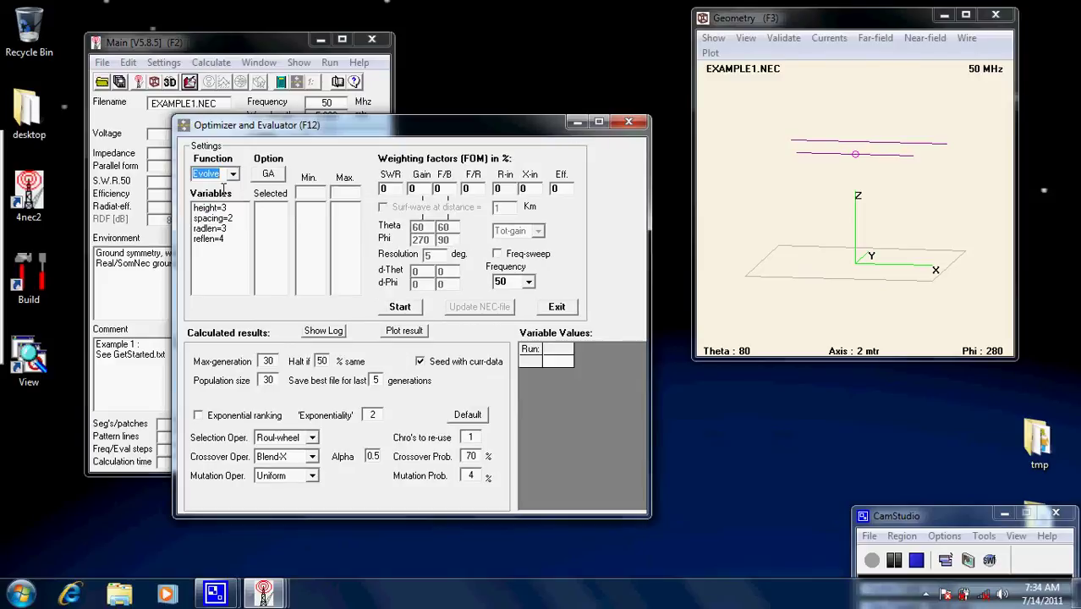
pyautogui.click(445, 188)
pyautogui.write('100')
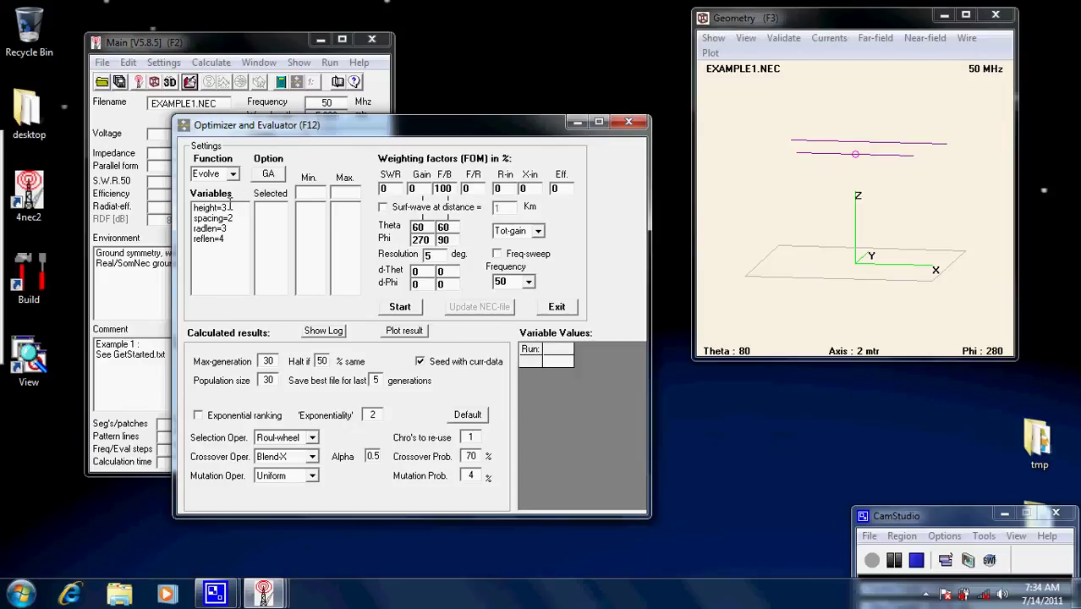
# - Select reflen as the variable to evolve and set its maximum to 5
pyautogui.click(211, 240)
pyautogui.doubleClick(210, 240)
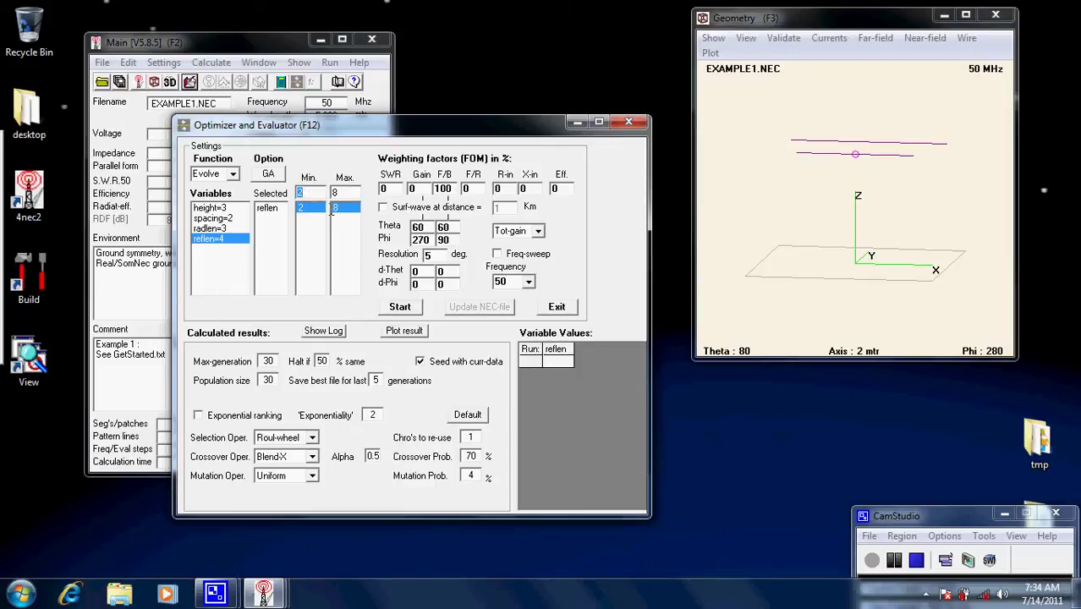
pyautogui.press('Tab')
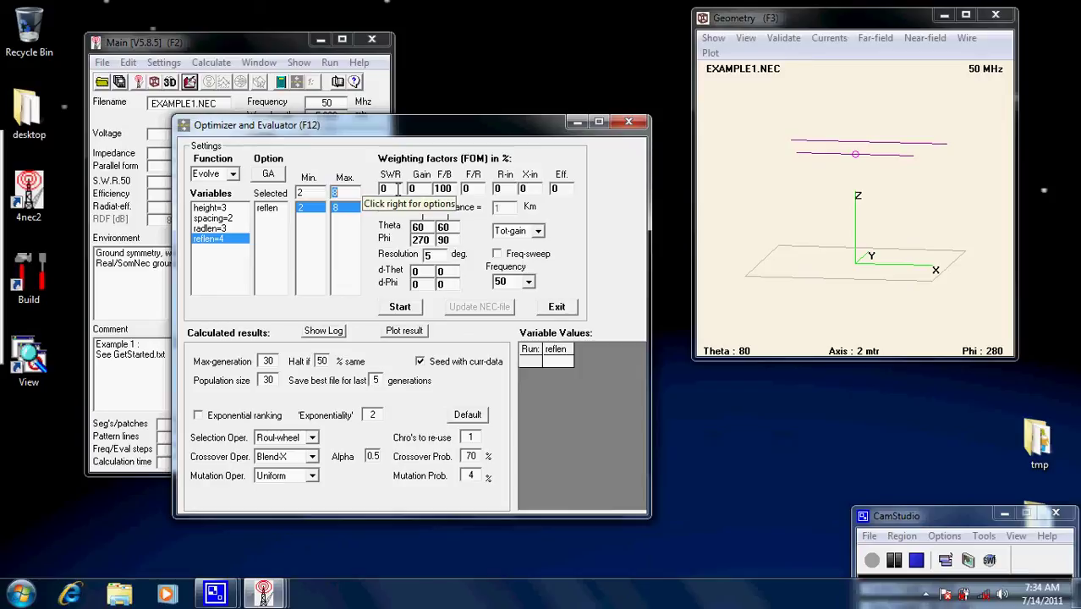
pyautogui.write('5')
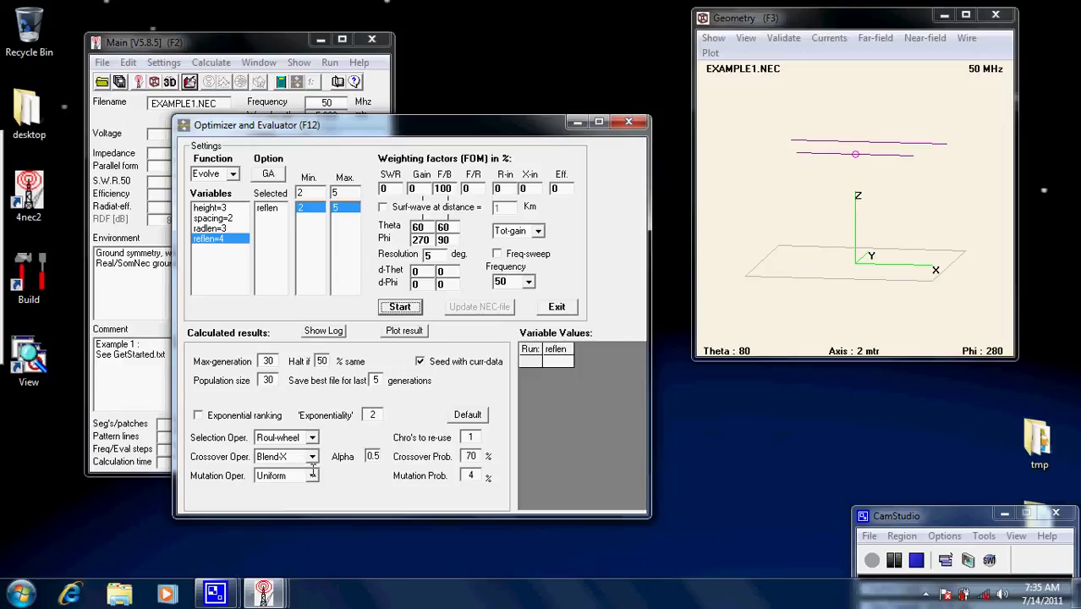
# - Review the selection operators, keep Roul-wheel and start the evolution run
pyautogui.click(312, 437)
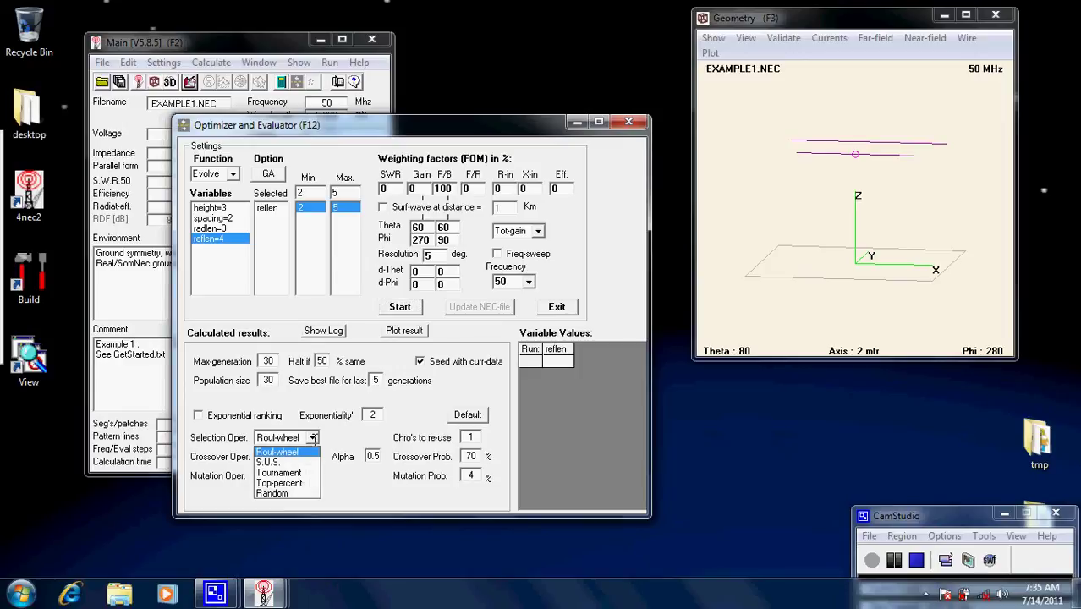
pyautogui.click(312, 437)
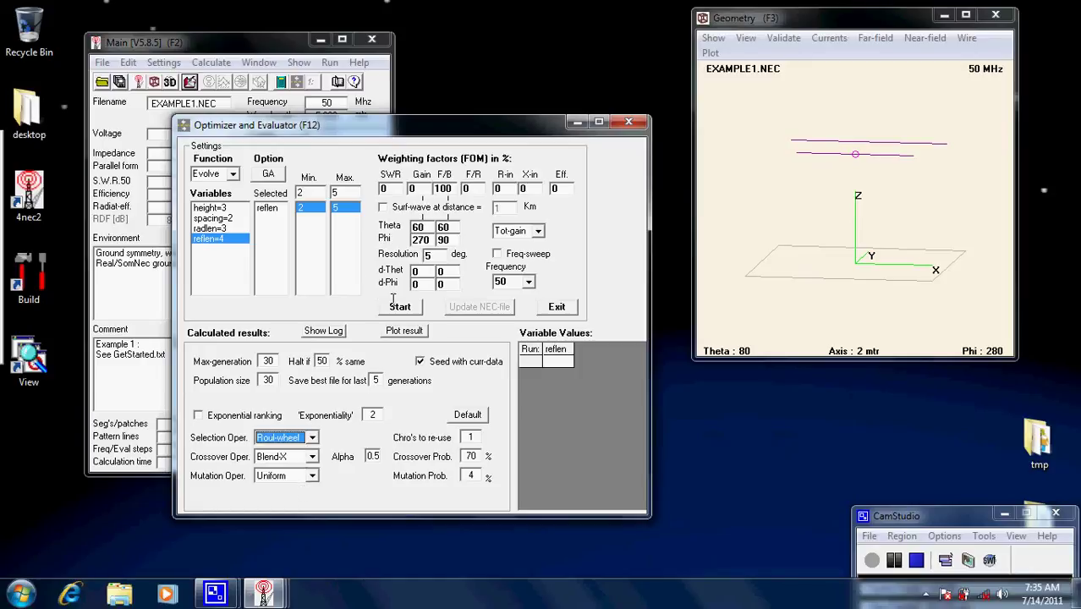
pyautogui.click(401, 306)
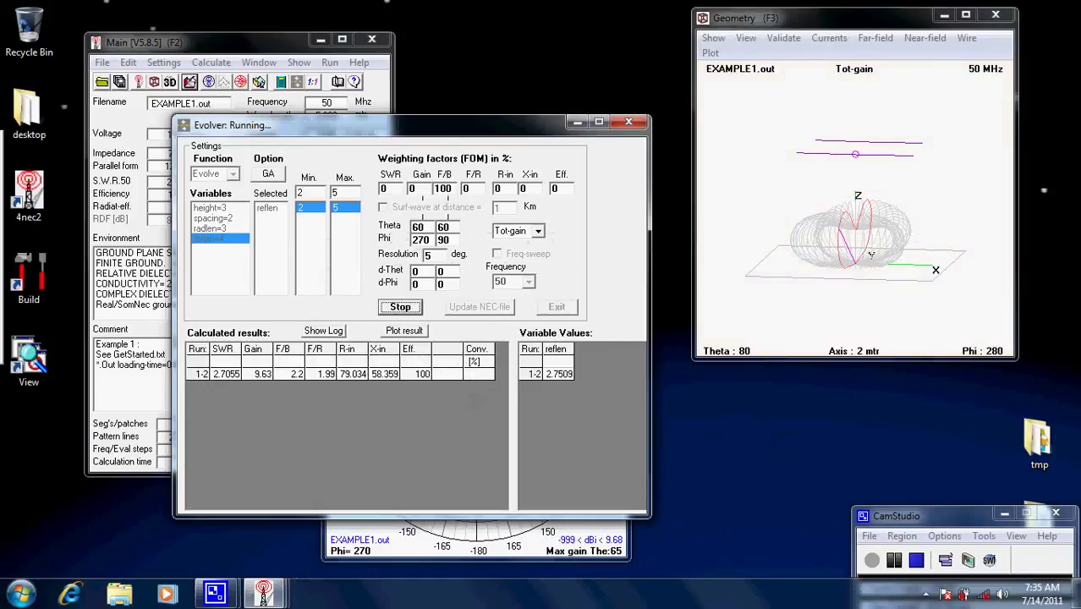
# - Arrange the far-field pattern and geometry windows clear of the running evolver to watch its progress, and halt the run
pyautogui.click(415, 556)
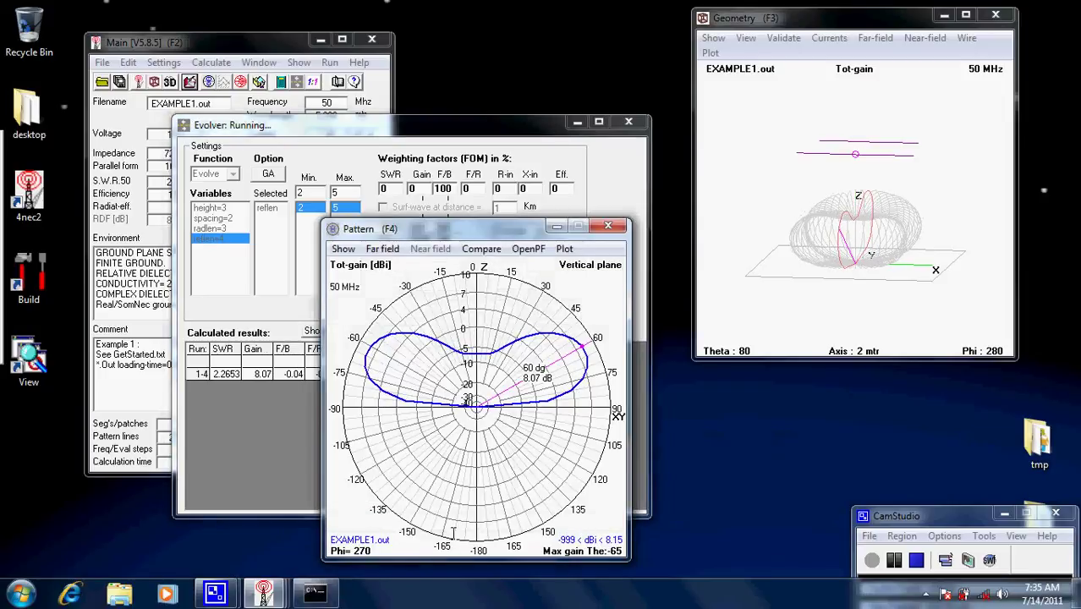
pyautogui.moveTo(654, 235); pyautogui.dragTo(858, 252)
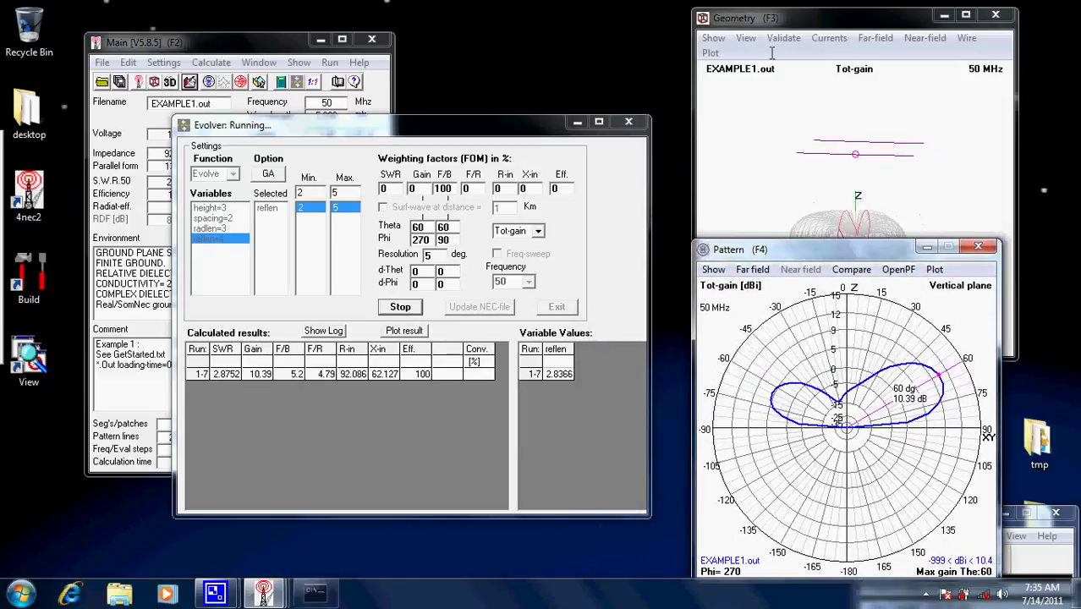
pyautogui.moveTo(818, 23); pyautogui.dragTo(805, 18)
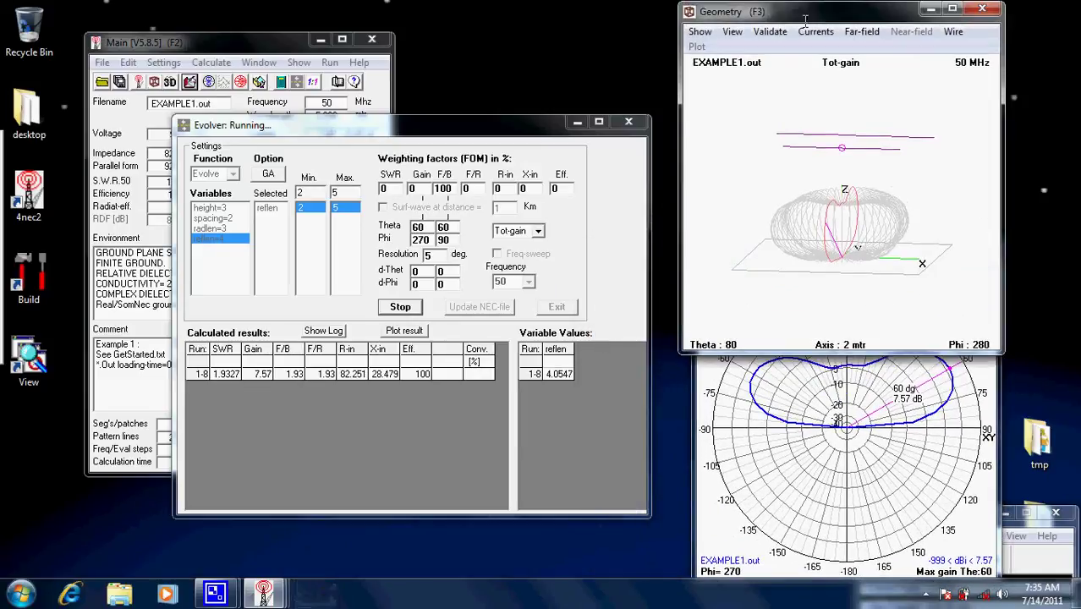
pyautogui.click(756, 480)
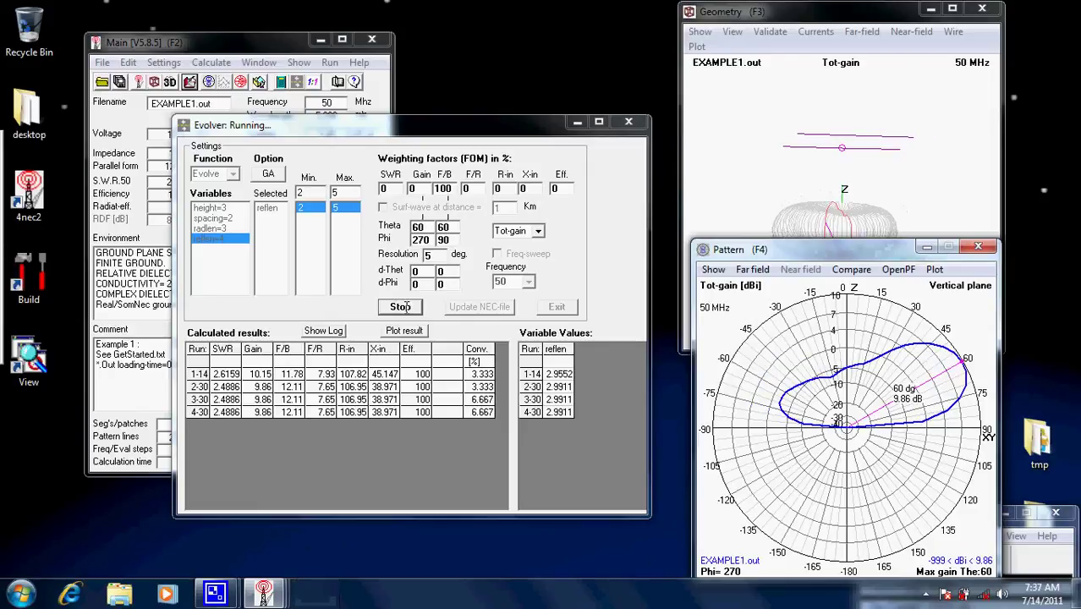
pyautogui.click(404, 307)
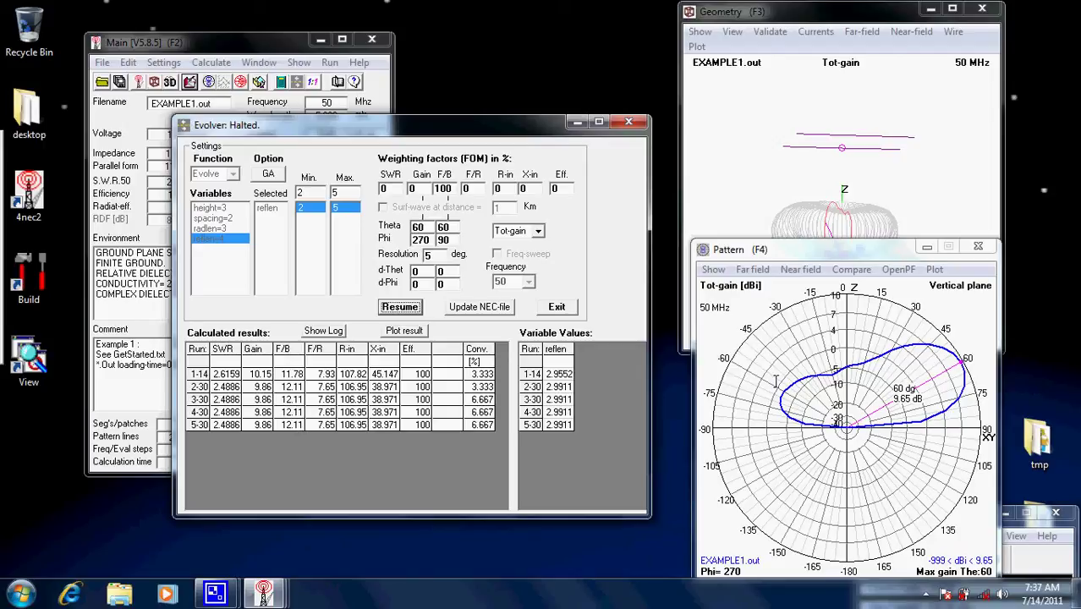
# - Examine the far-field pattern in the horizontal and vertical planes, with its beamwidth and front-to-back markers displayed
pyautogui.click(783, 286)
pyautogui.press('h')
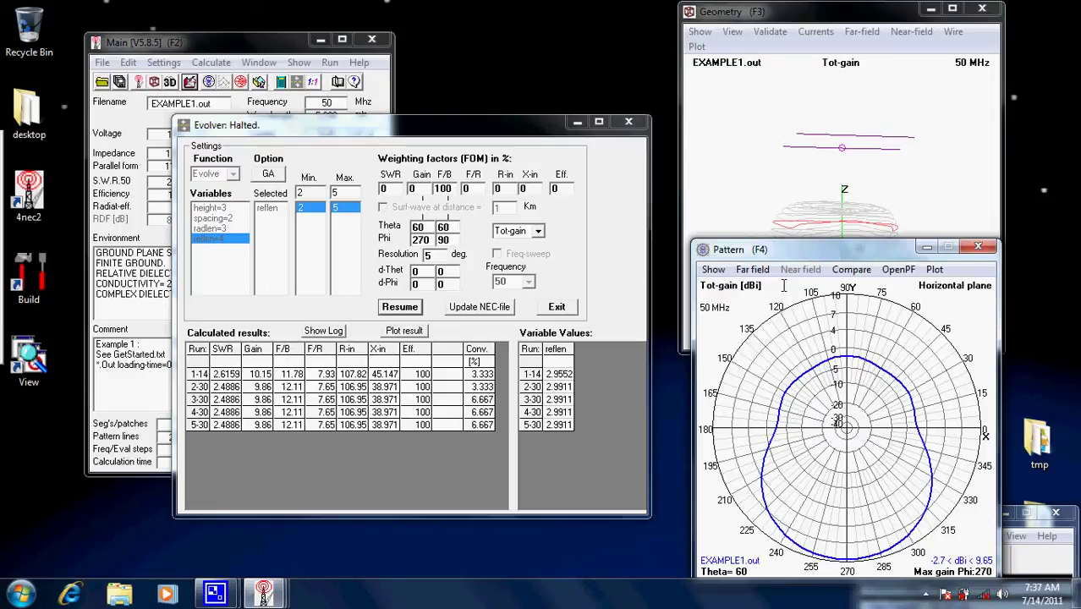
pyautogui.press('v')
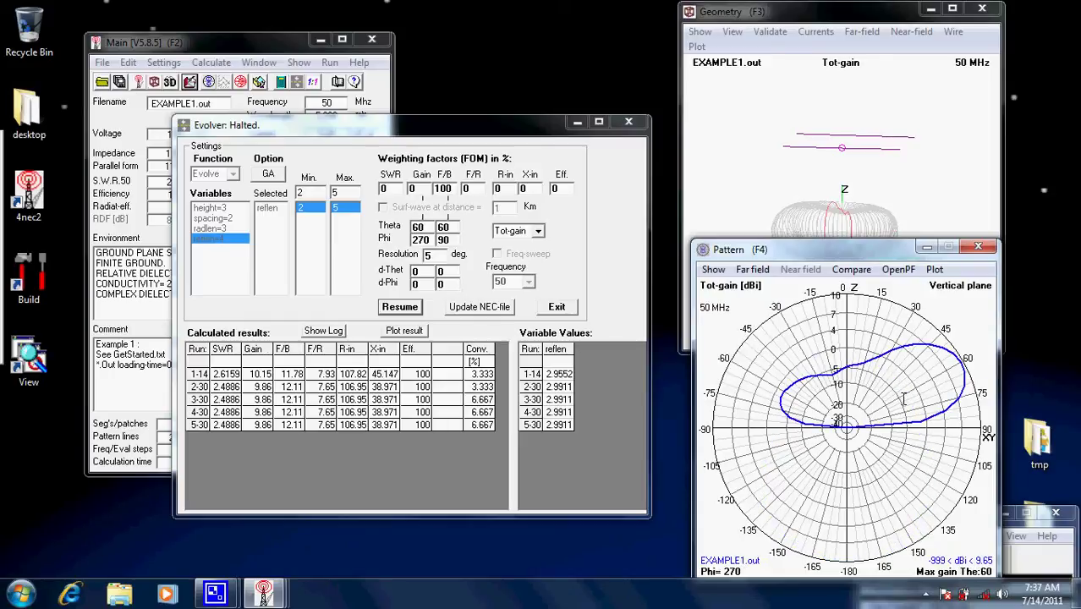
pyautogui.click(903, 399)
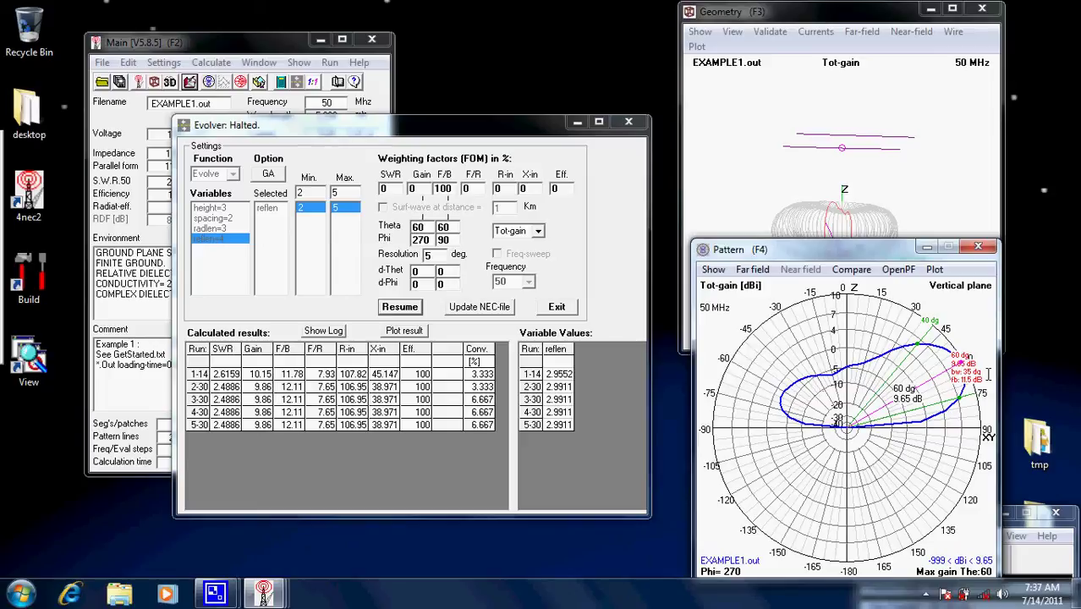
pyautogui.click(788, 283)
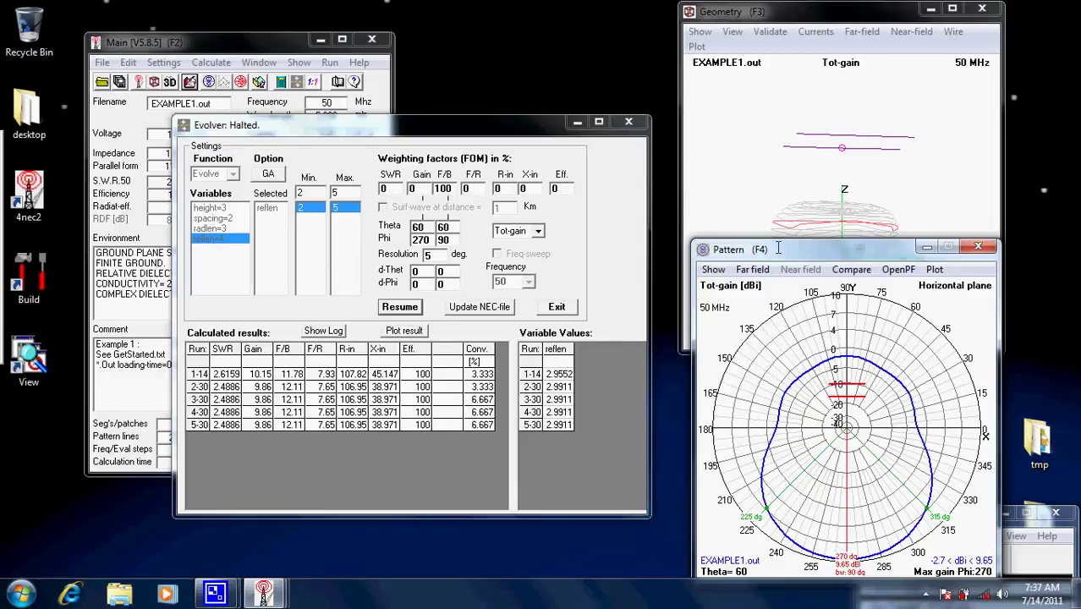
pyautogui.press('v')
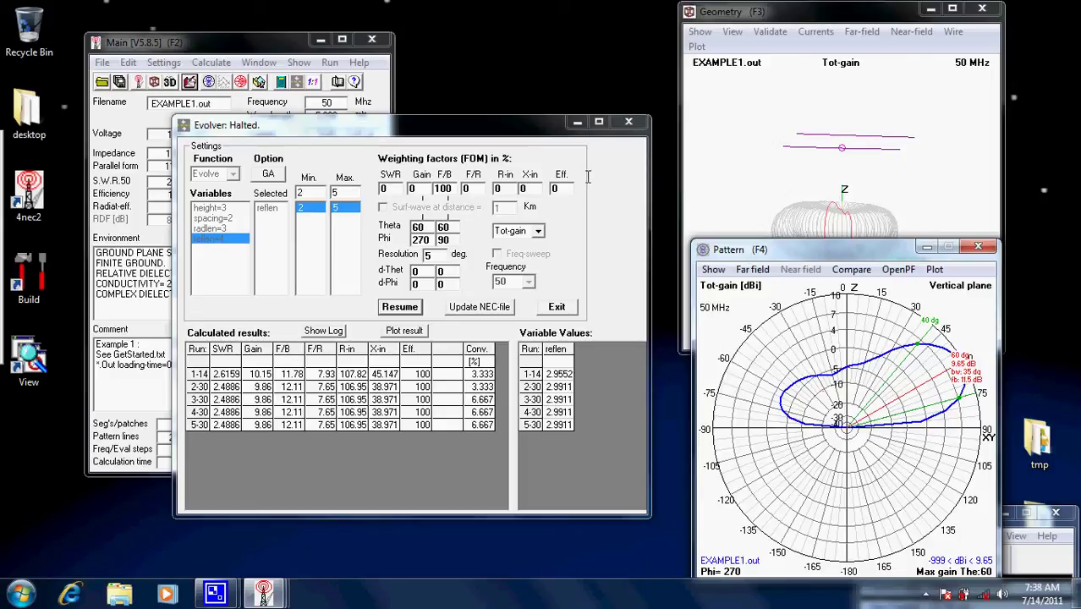
# - Open the prompt for saving a generation to the NEC file, cancel it and close the evolver
pyautogui.click(489, 307)
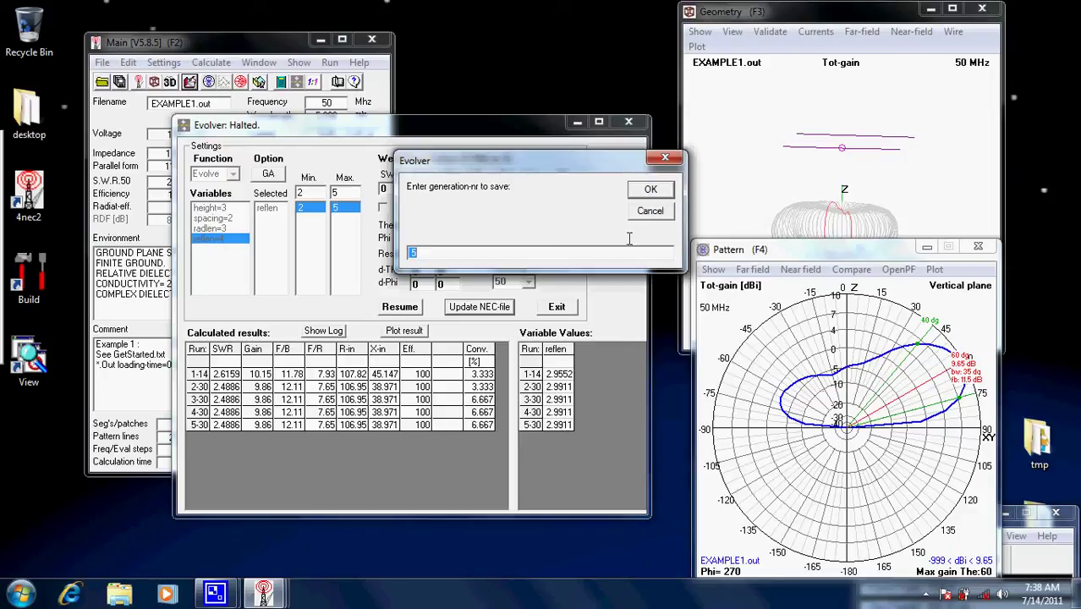
pyautogui.click(650, 212)
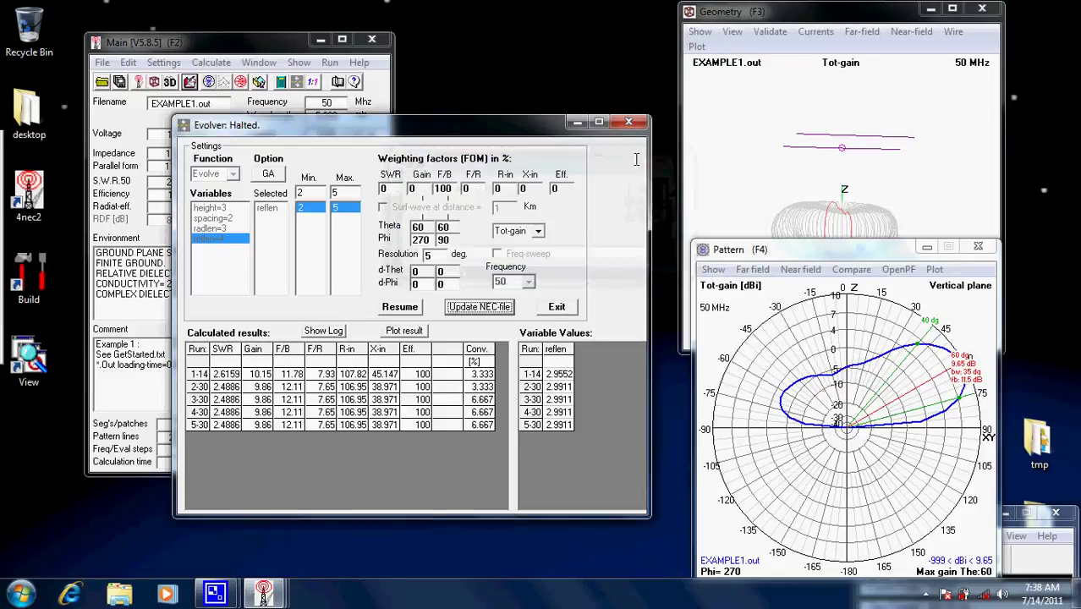
pyautogui.click(629, 123)
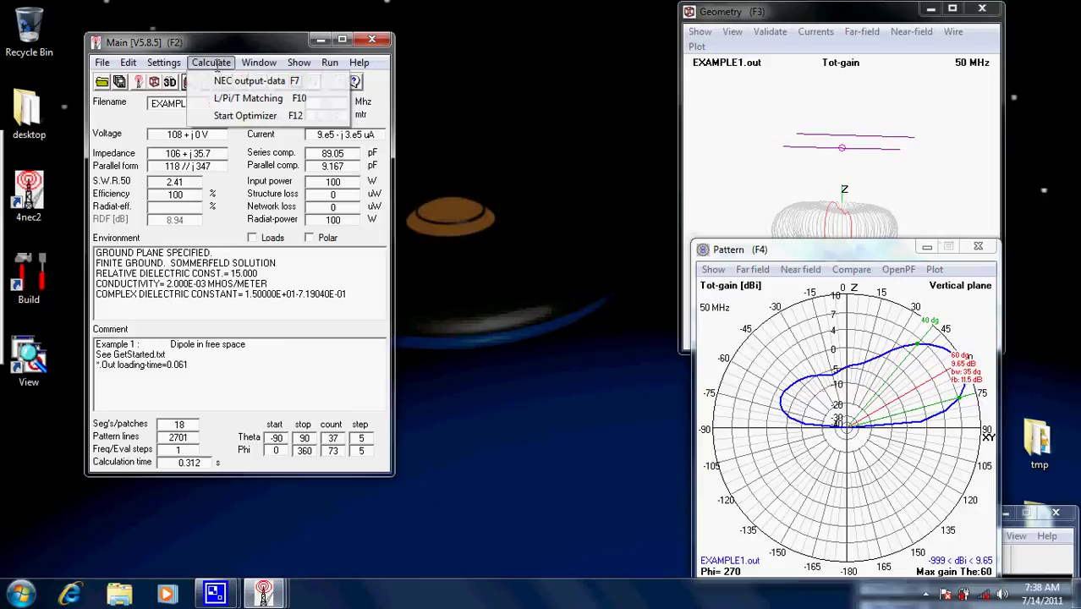
pyautogui.click(246, 115)
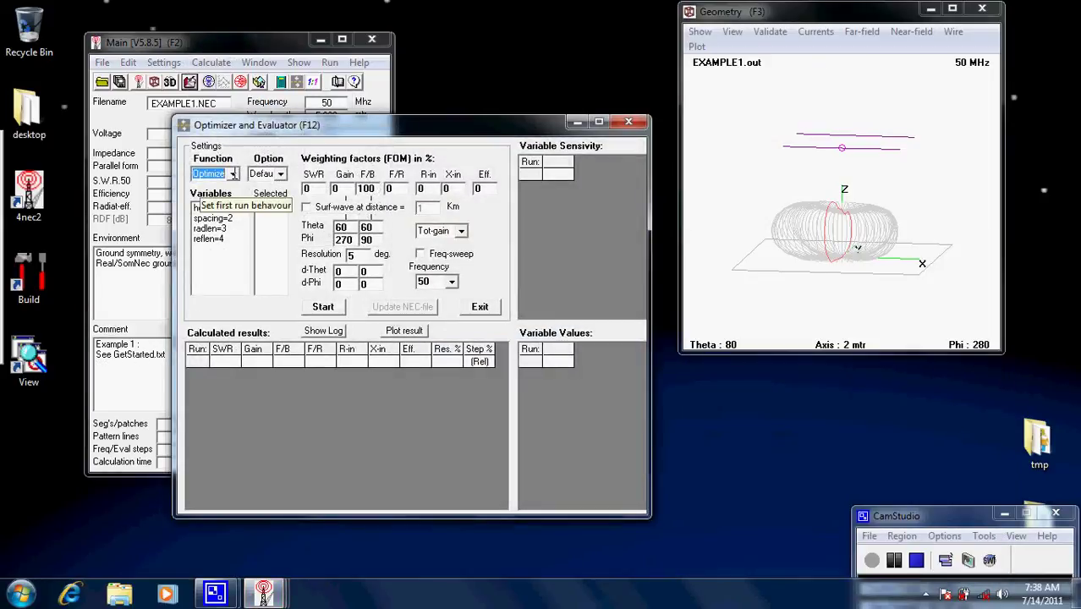
pyautogui.click(210, 229)
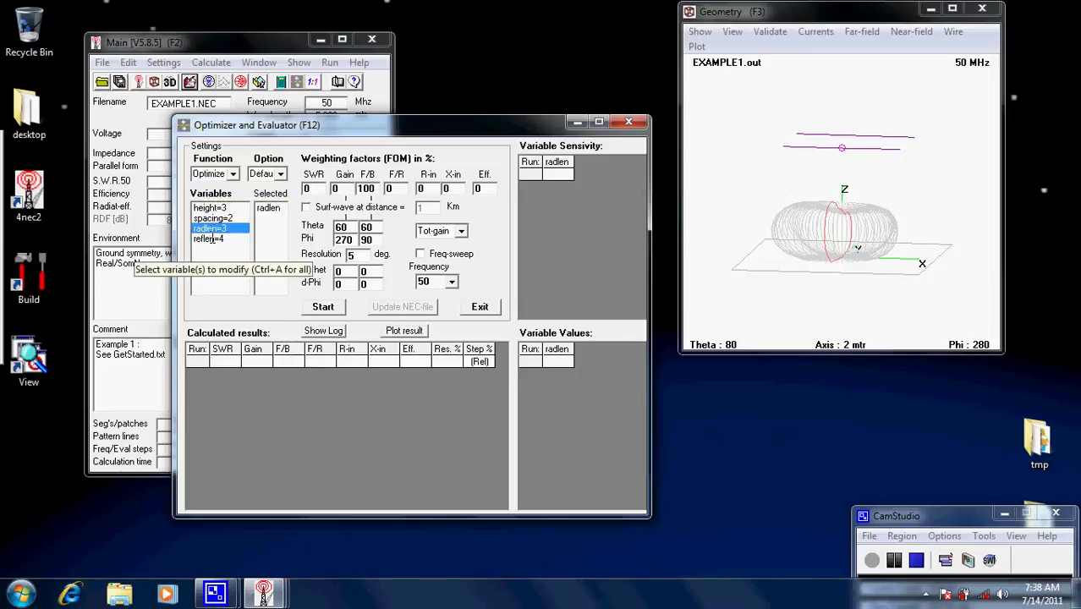
pyautogui.click(210, 239)
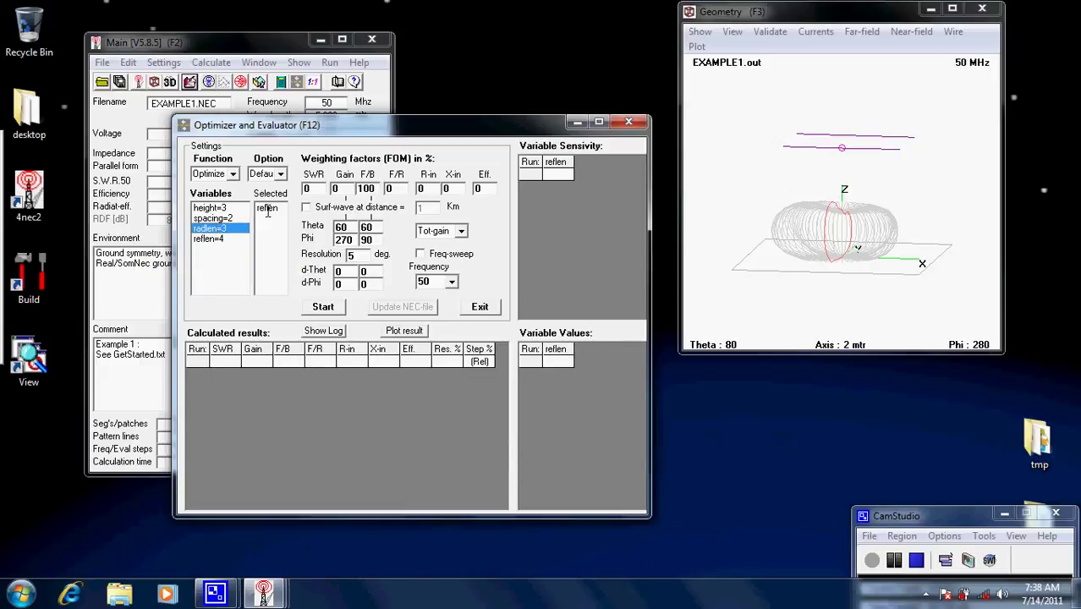
pyautogui.moveTo(317, 125)
pyautogui.mouseDown()
pyautogui.moveTo(443, 118)
pyautogui.moveTo(306, 99)
pyautogui.moveTo(309, 114)
pyautogui.mouseUp()
pyautogui.click(622, 110)
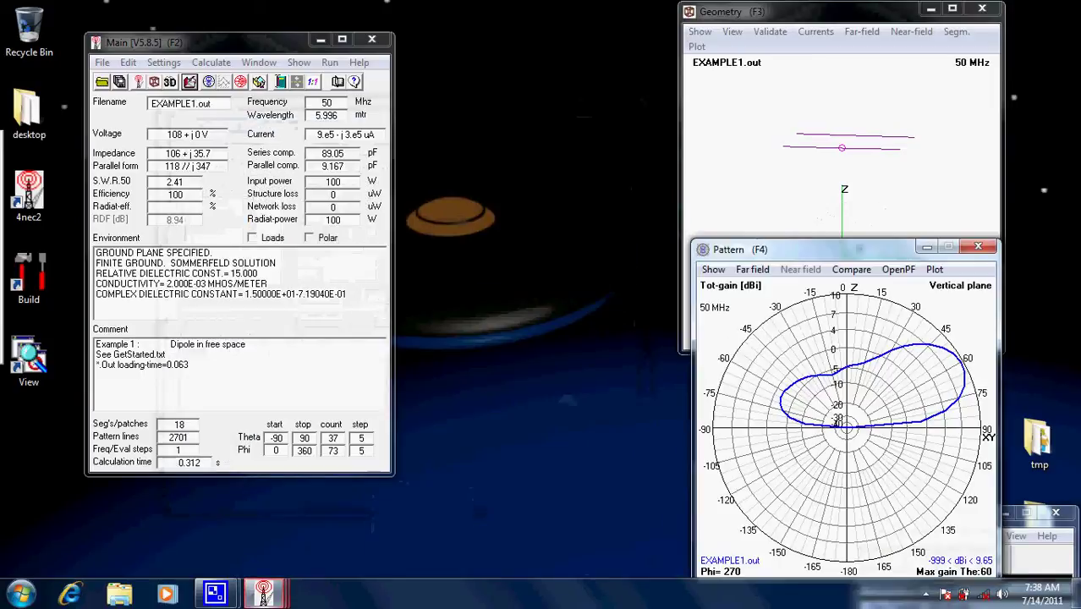
# - Generate the full far-field pattern of the model at 50 MHz with a 5-degree resolution
pyautogui.click(281, 81)
pyautogui.click(342, 231)
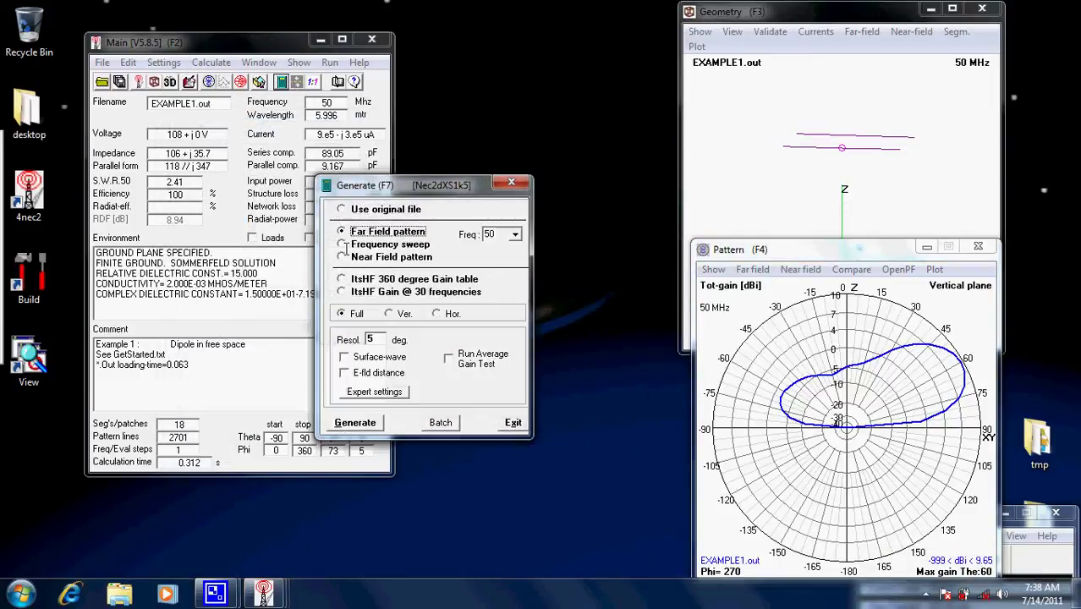
pyautogui.click(355, 423)
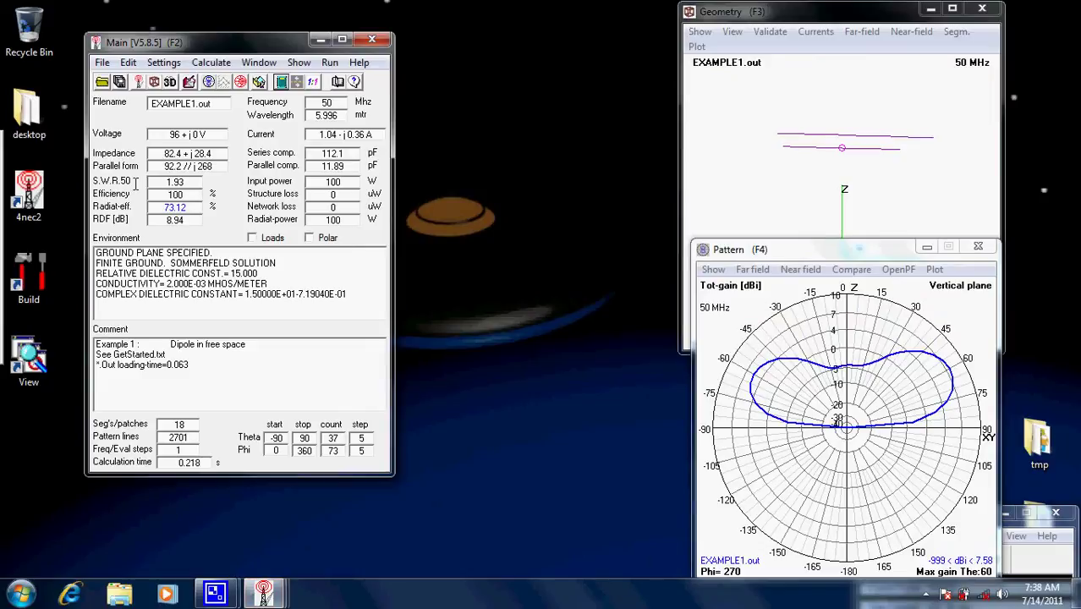
# - Start the optimizer with its function set to Optimize and keep radlen as the only selected variable
pyautogui.click(211, 62)
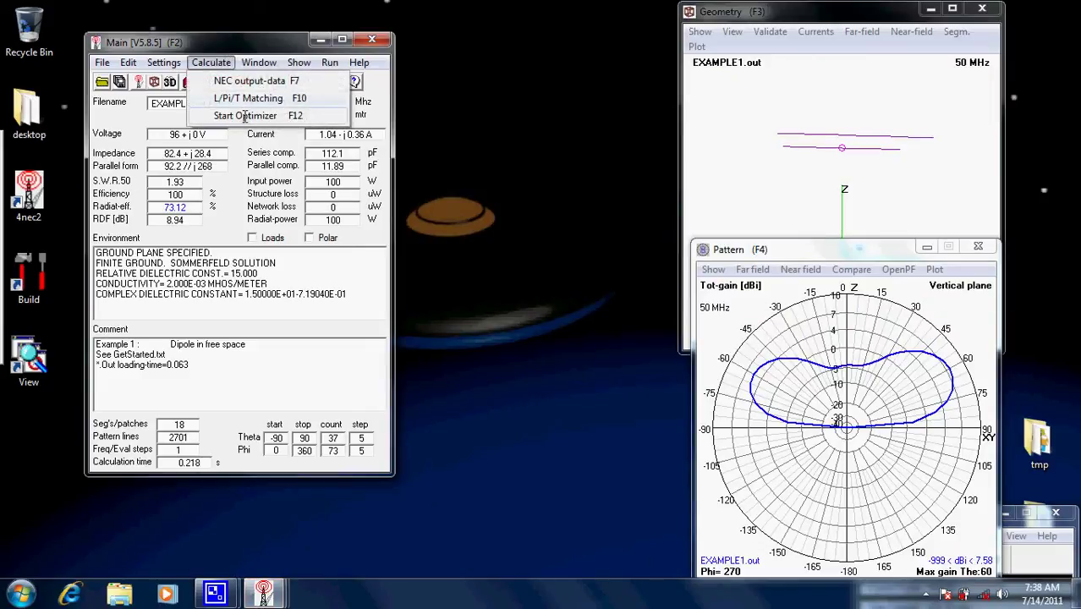
pyautogui.click(245, 116)
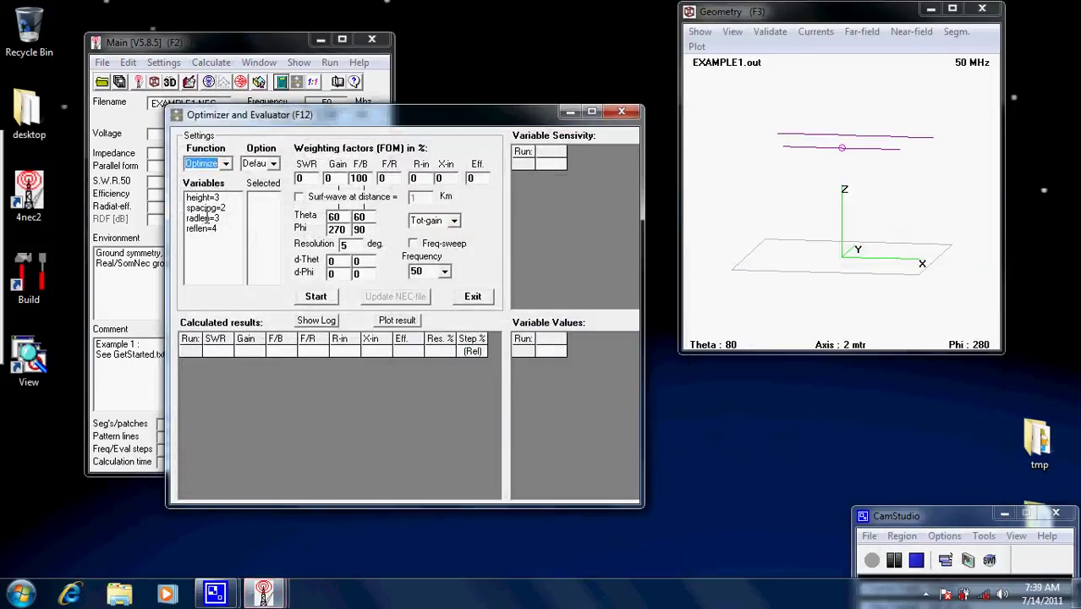
pyautogui.doubleClick(204, 217)
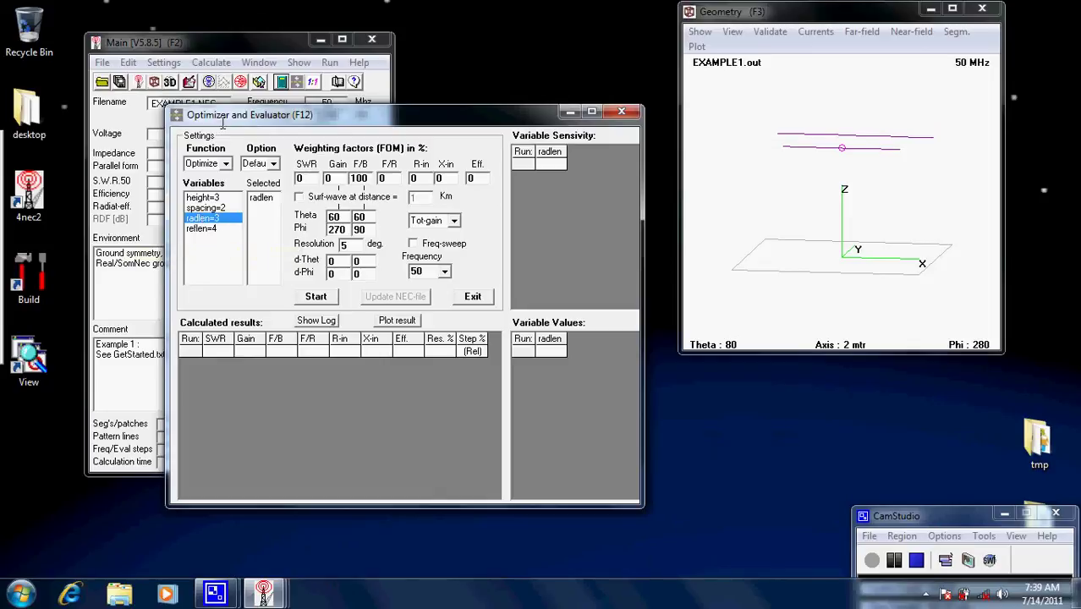
pyautogui.click(226, 163)
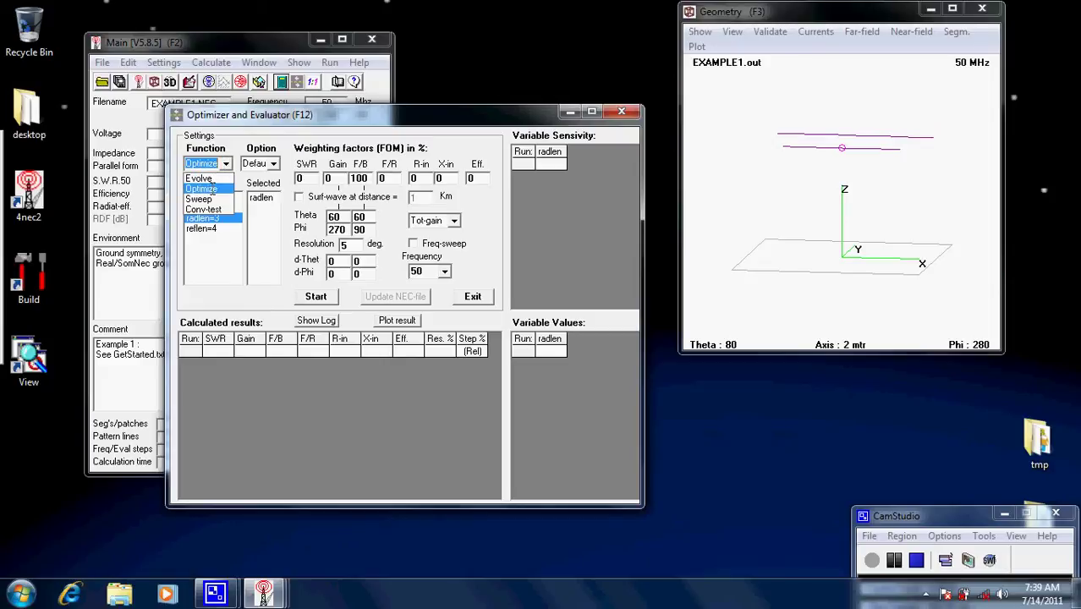
pyautogui.click(214, 184)
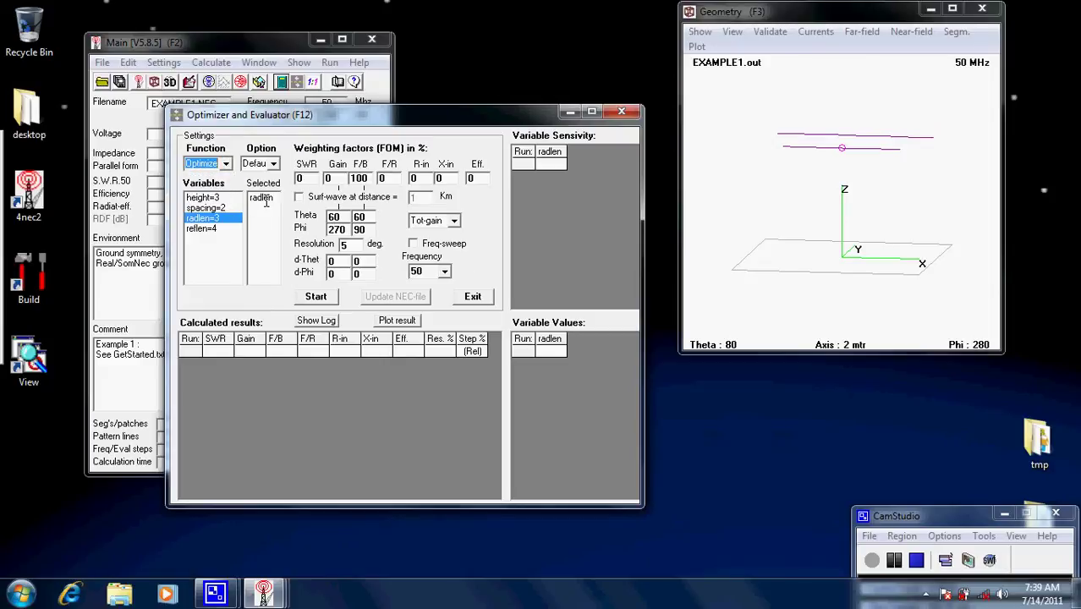
pyautogui.doubleClick(206, 232)
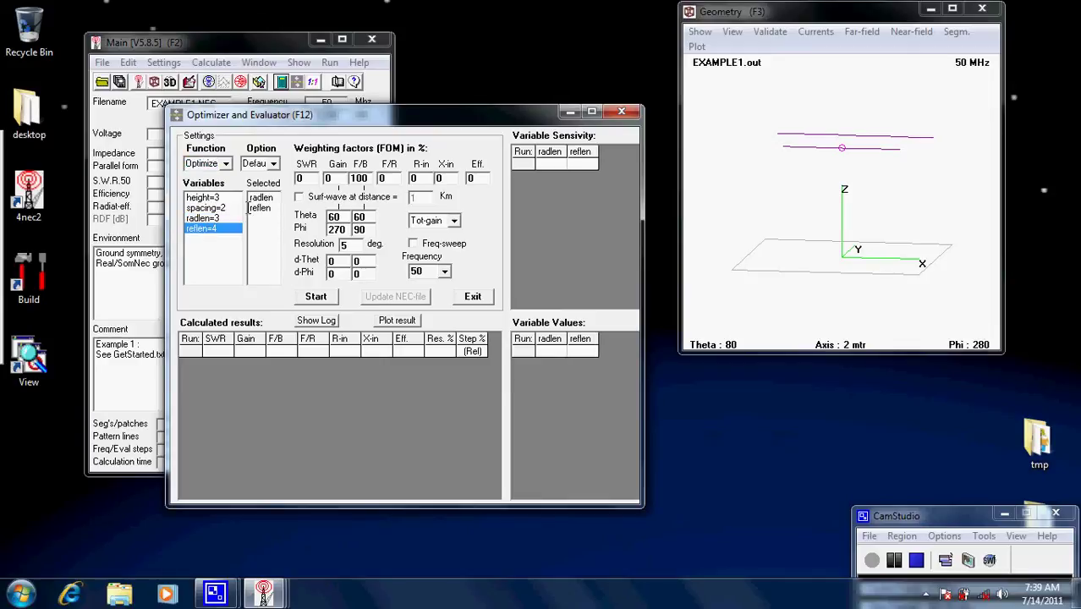
pyautogui.doubleClick(260, 208)
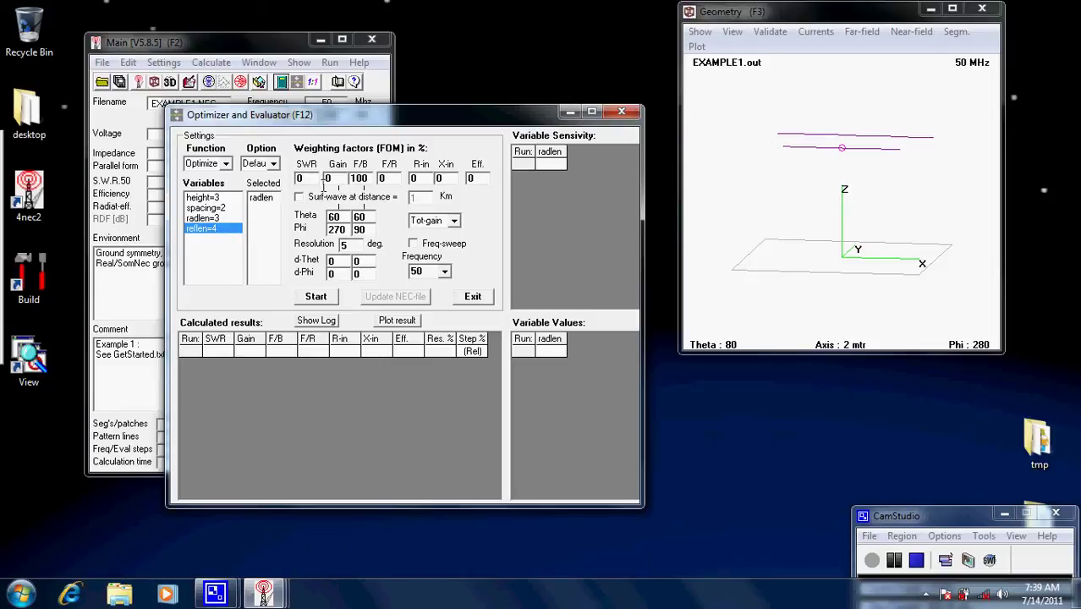
# - Set the weighting factors to F/B 0 and SWR 100, run the driven element length optimization, and resume it for a second pass
pyautogui.click(384, 178)
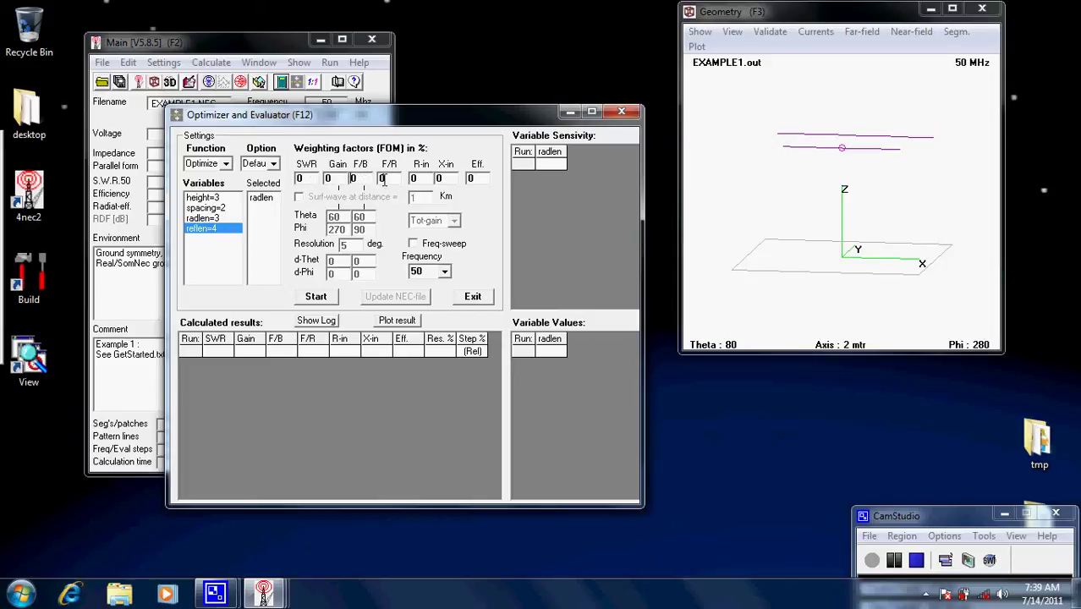
pyautogui.doubleClick(305, 178)
pyautogui.write('100')
pyautogui.click(313, 296)
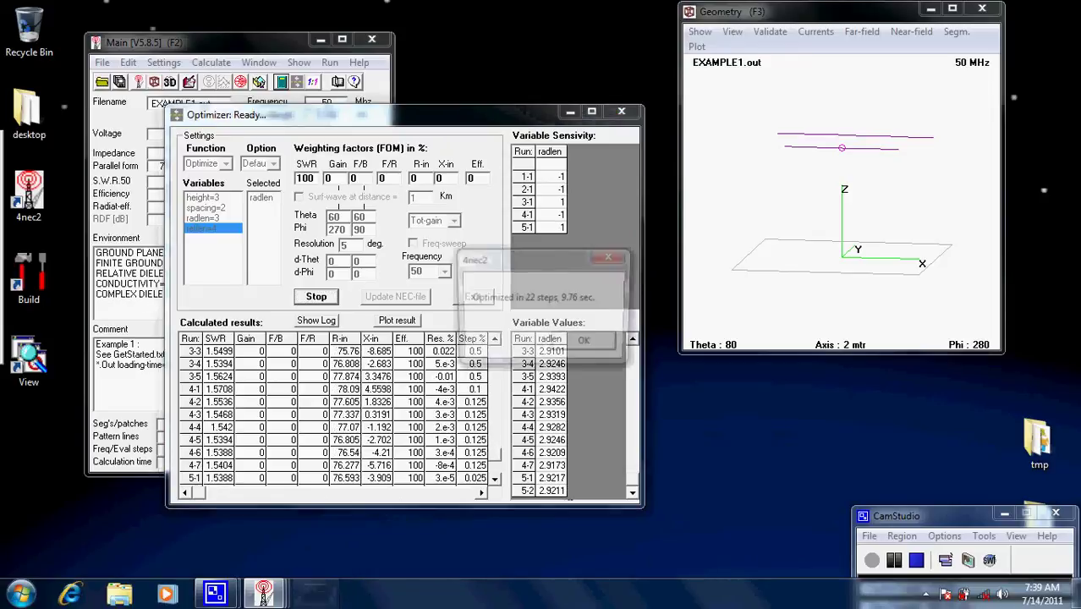
pyautogui.click(591, 342)
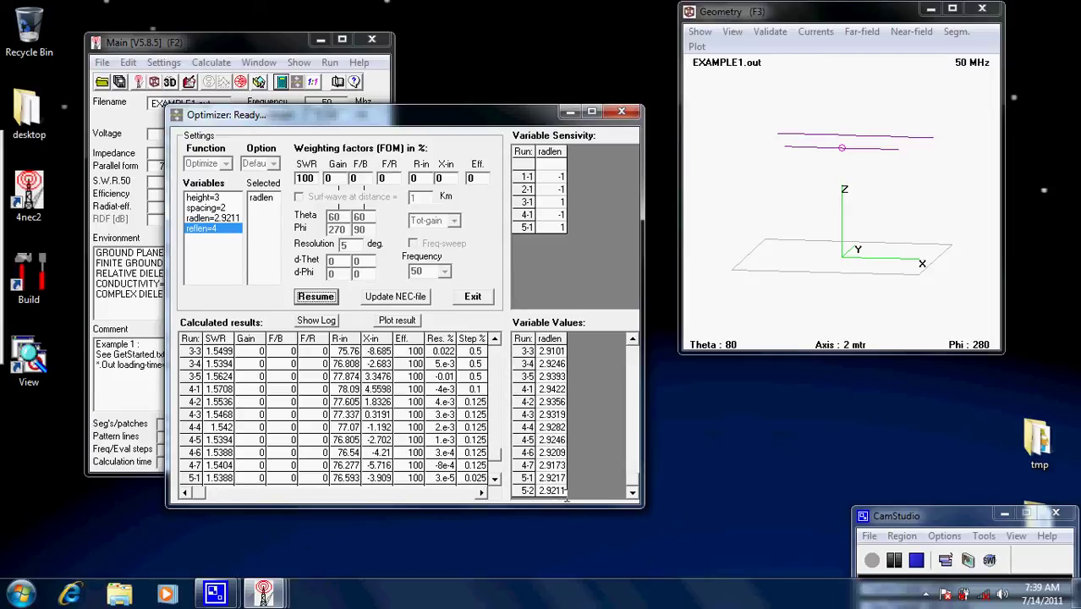
pyautogui.click(318, 295)
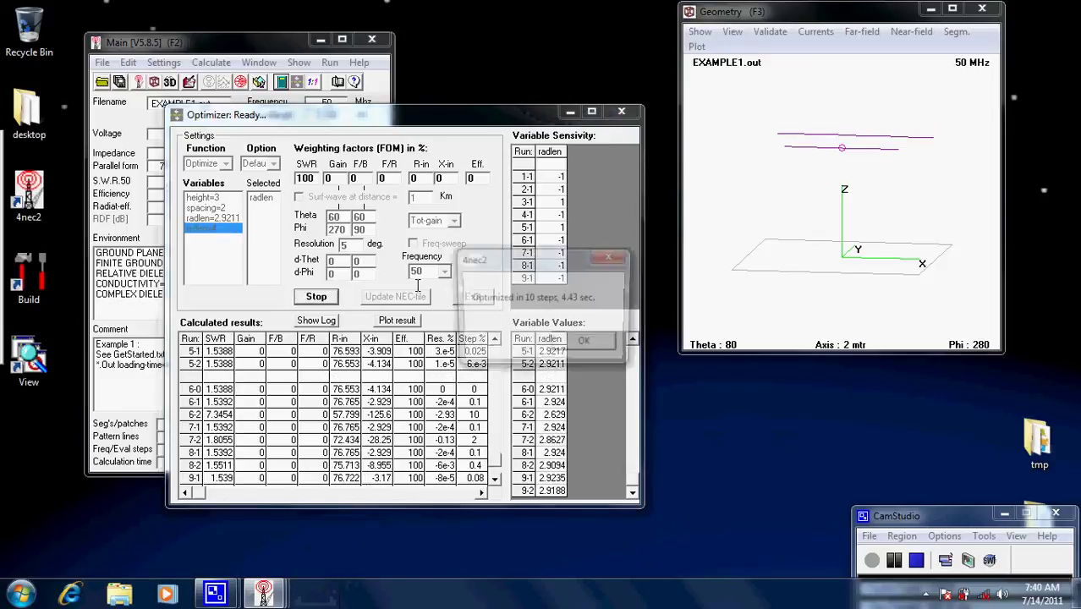
pyautogui.click(584, 343)
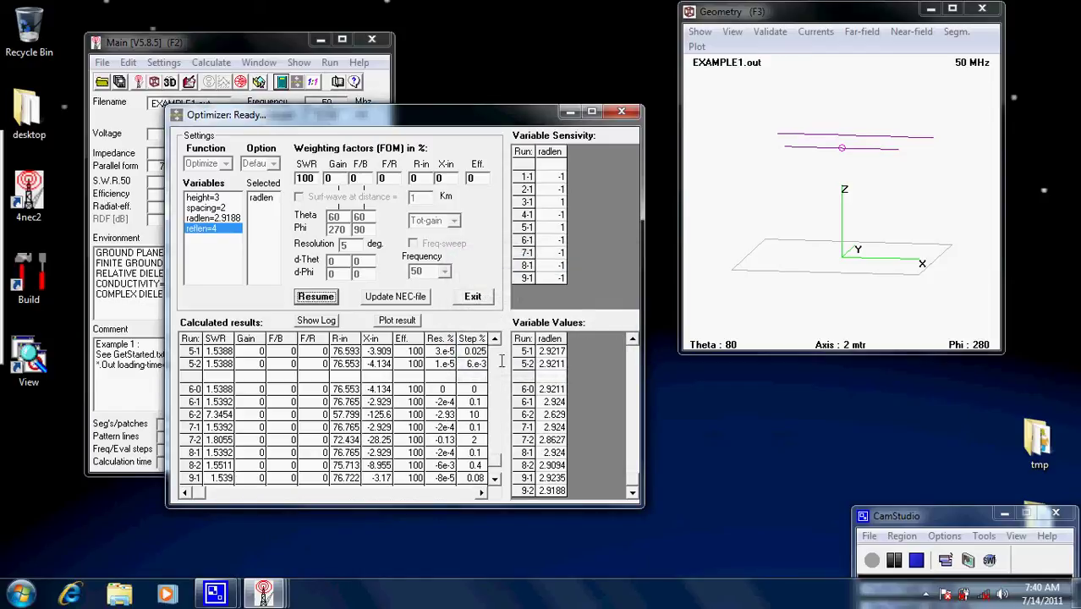
# - Save the optimized driven element length to EXAMPLE1.NEC, overwriting the existing file, and close the optimizer
pyautogui.click(388, 296)
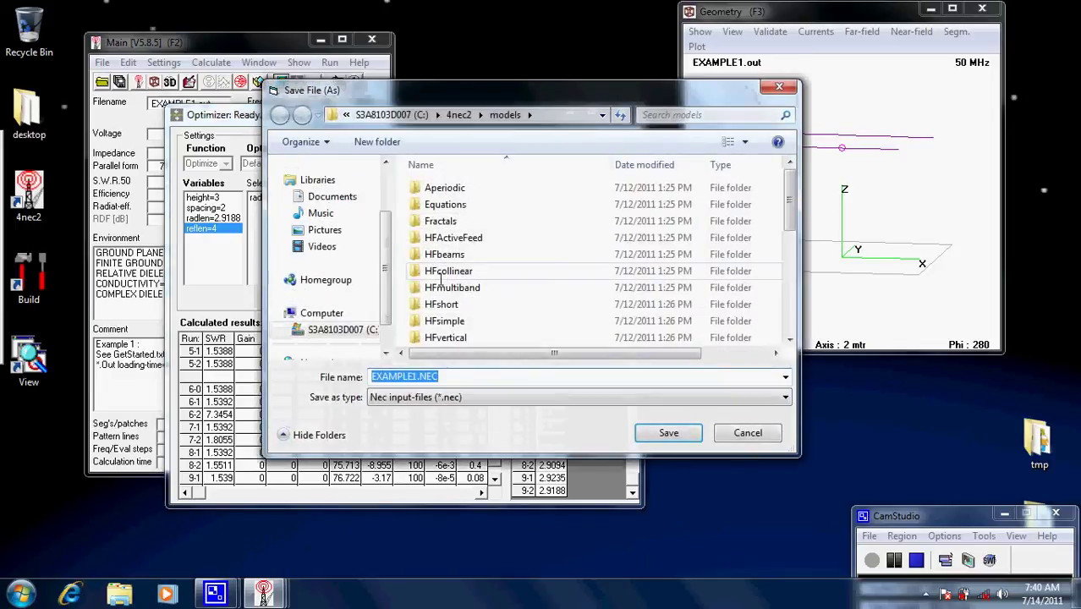
pyautogui.click(663, 432)
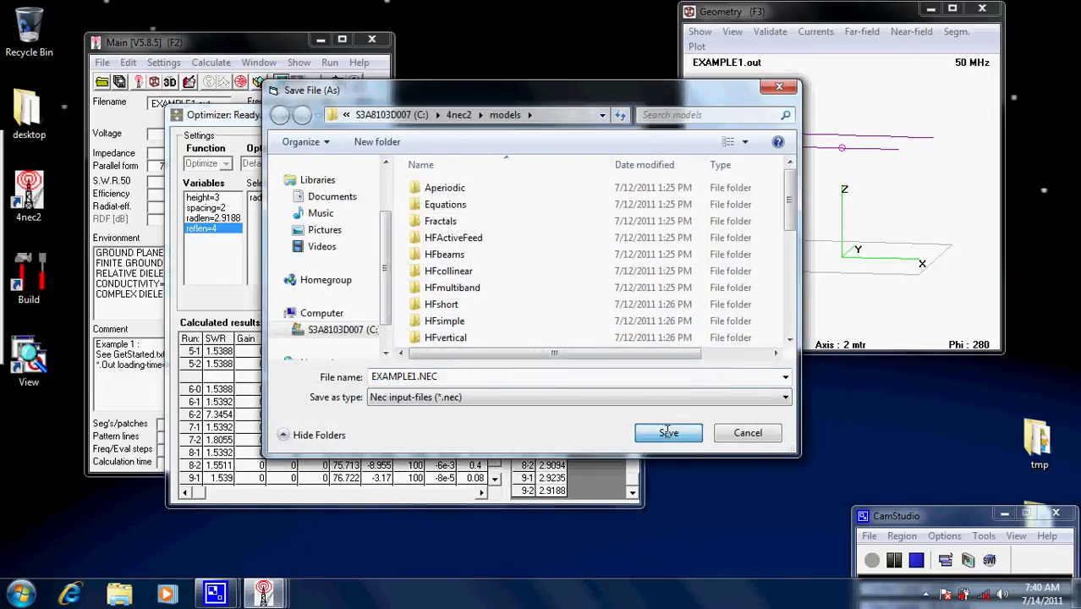
pyautogui.click(589, 301)
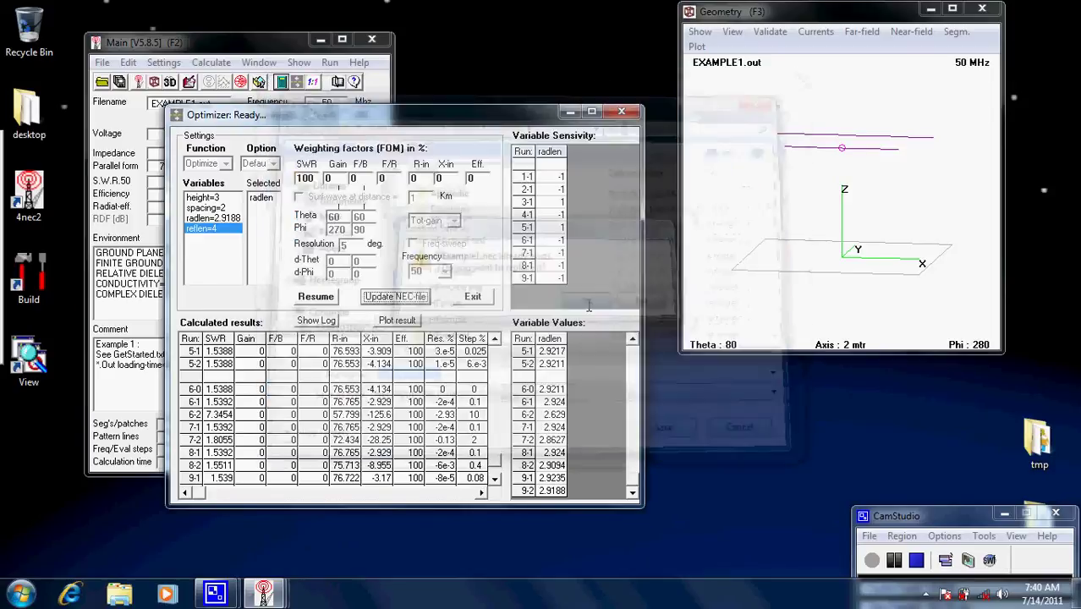
pyautogui.click(621, 111)
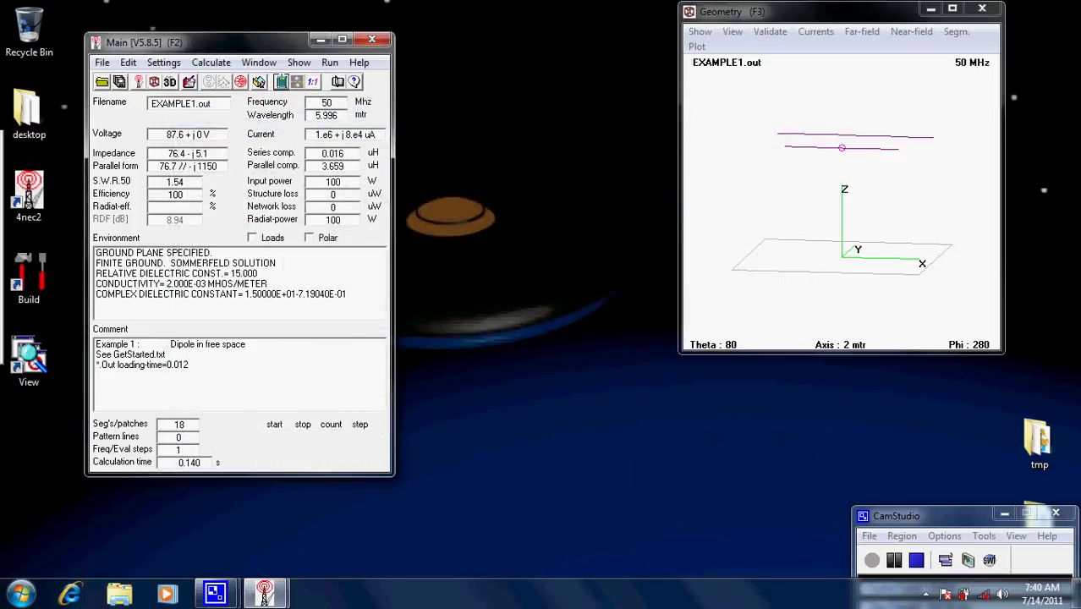
# - Generate the far-field pattern of the updated EXAMPLE1 model
pyautogui.click(280, 82)
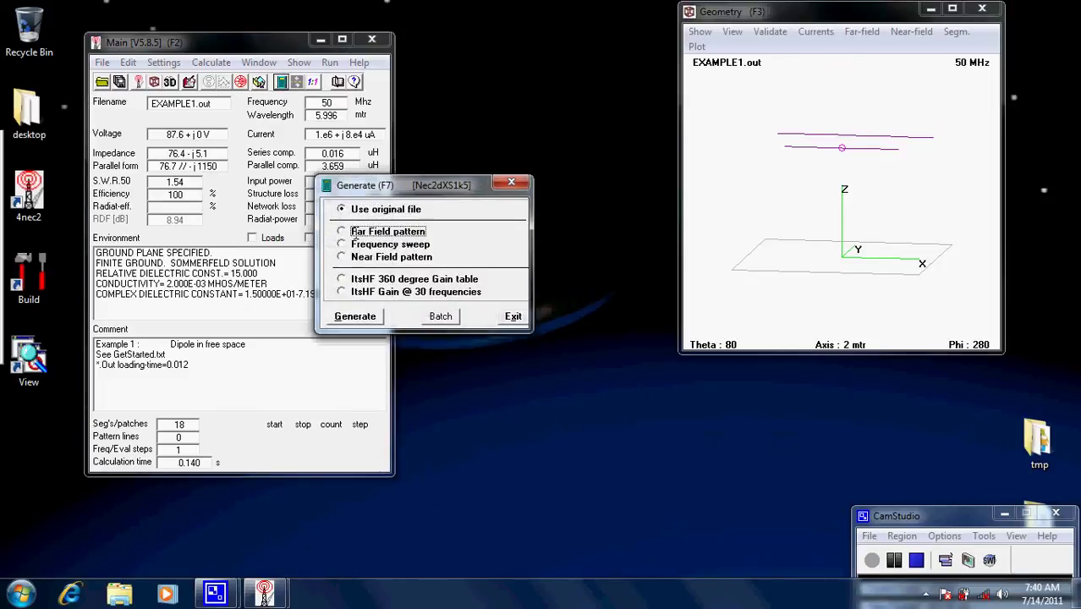
pyautogui.click(355, 235)
pyautogui.click(359, 421)
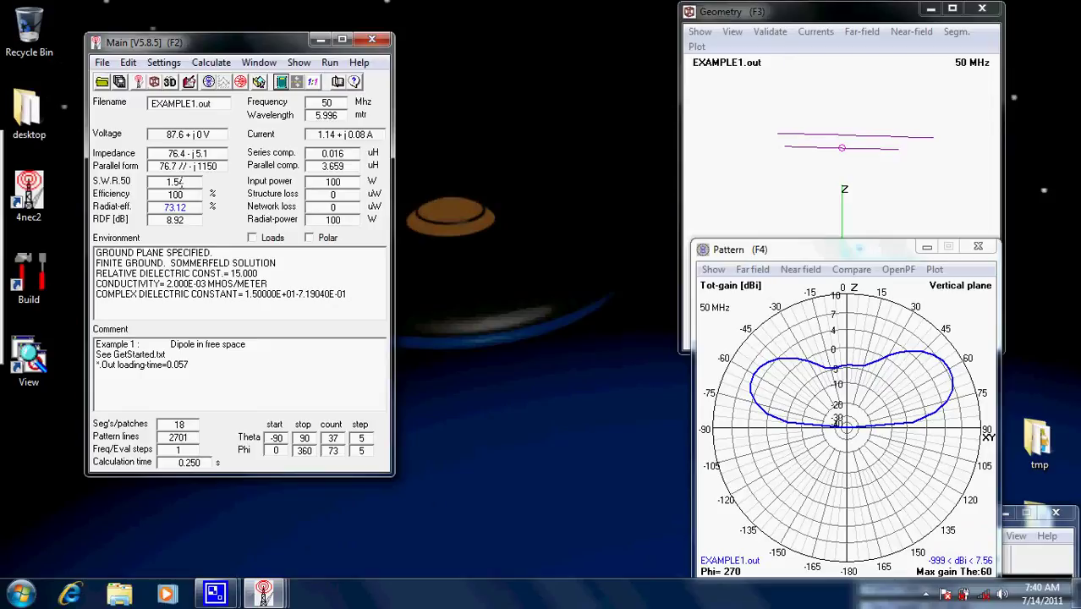
# - Check the updated radlen symbol of EXAMPLE1.NEC in the model editor, and close the editor
pyautogui.click(188, 81)
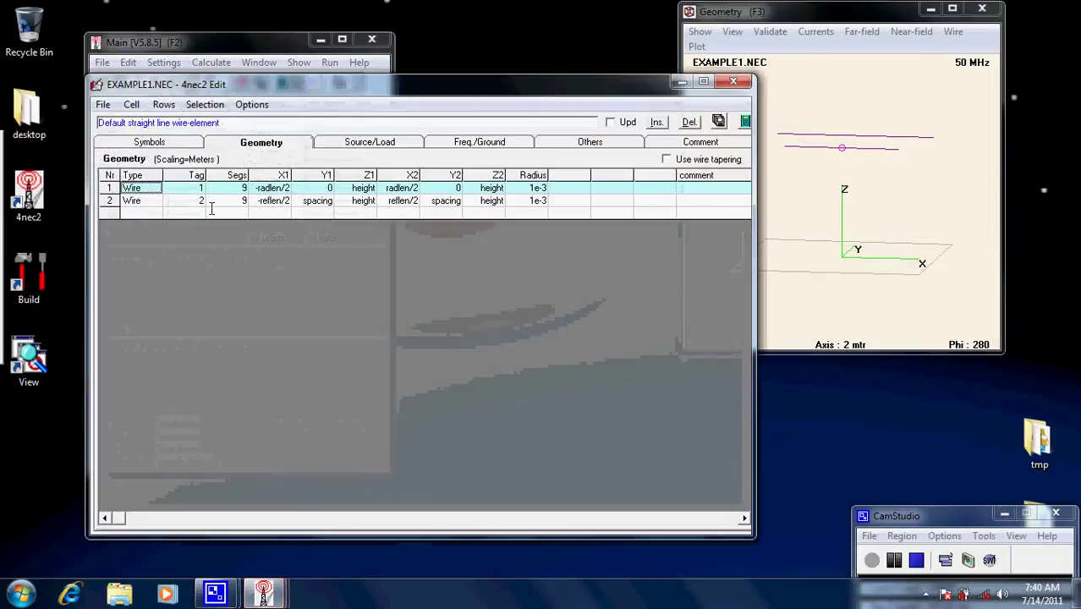
pyautogui.click(150, 142)
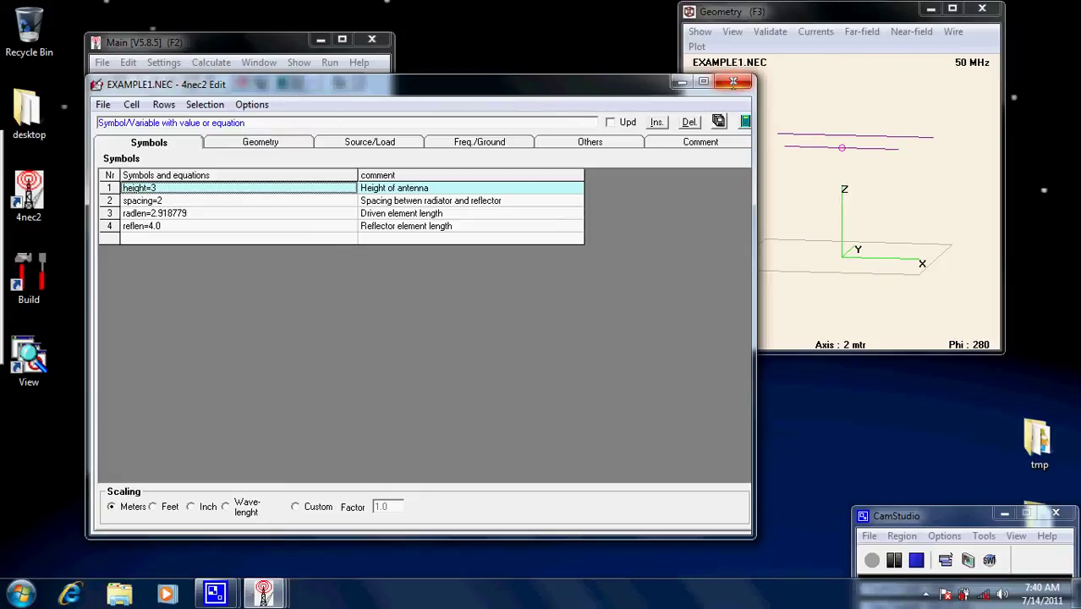
pyautogui.click(732, 81)
# - Optimize the reflector length with reflen as the selected variable and the weighting factors set to SWR 0 and F/B 100
pyautogui.click(208, 65)
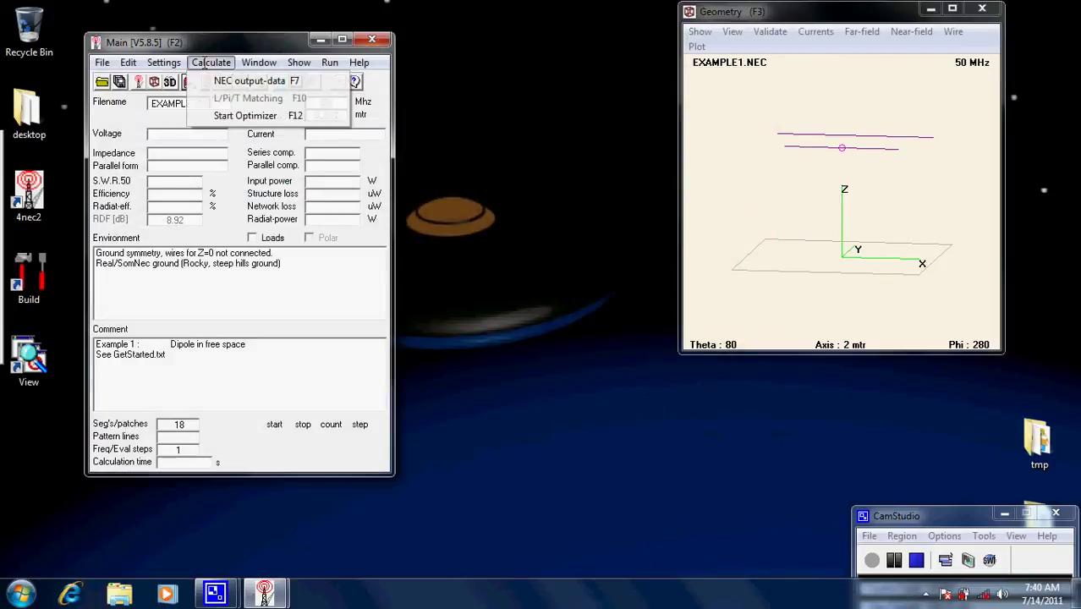
pyautogui.click(244, 115)
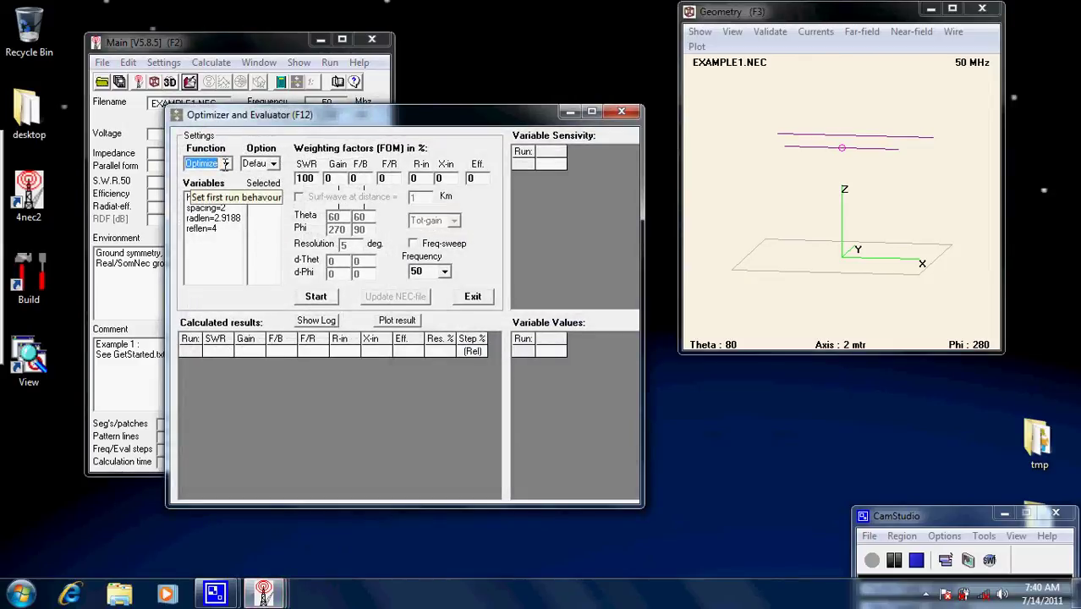
pyautogui.click(205, 229)
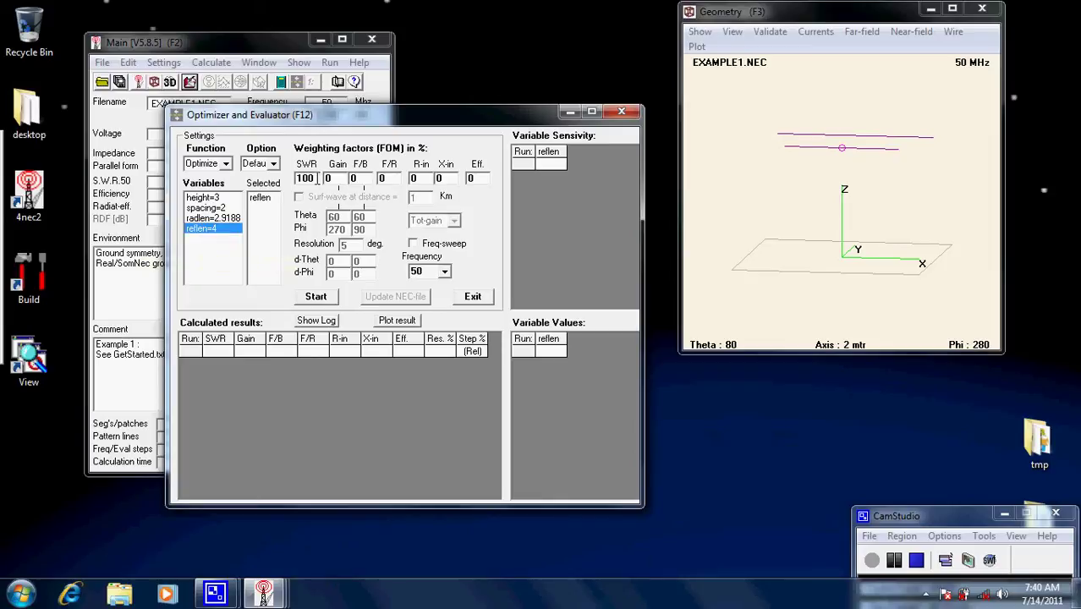
pyautogui.doubleClick(317, 178)
pyautogui.write('0')
pyautogui.doubleClick(360, 179)
pyautogui.write('100')
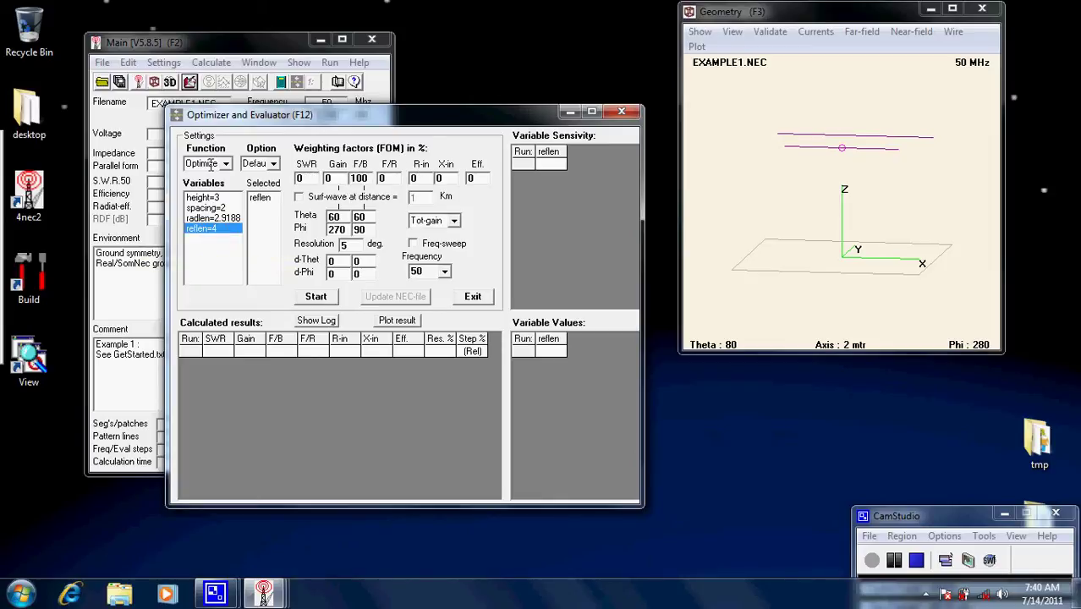
pyautogui.click(315, 296)
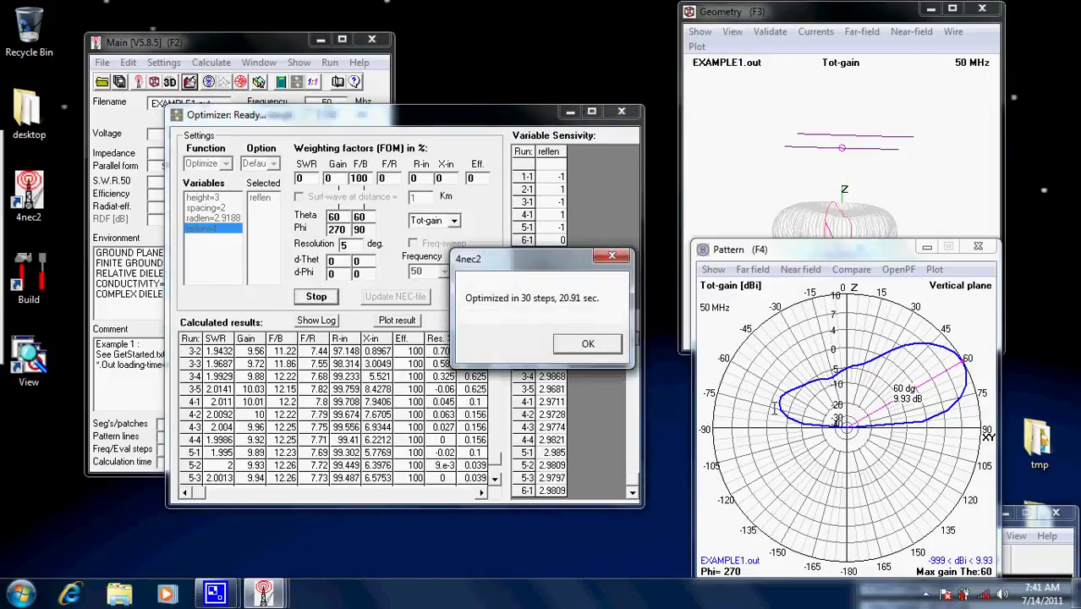
pyautogui.click(587, 343)
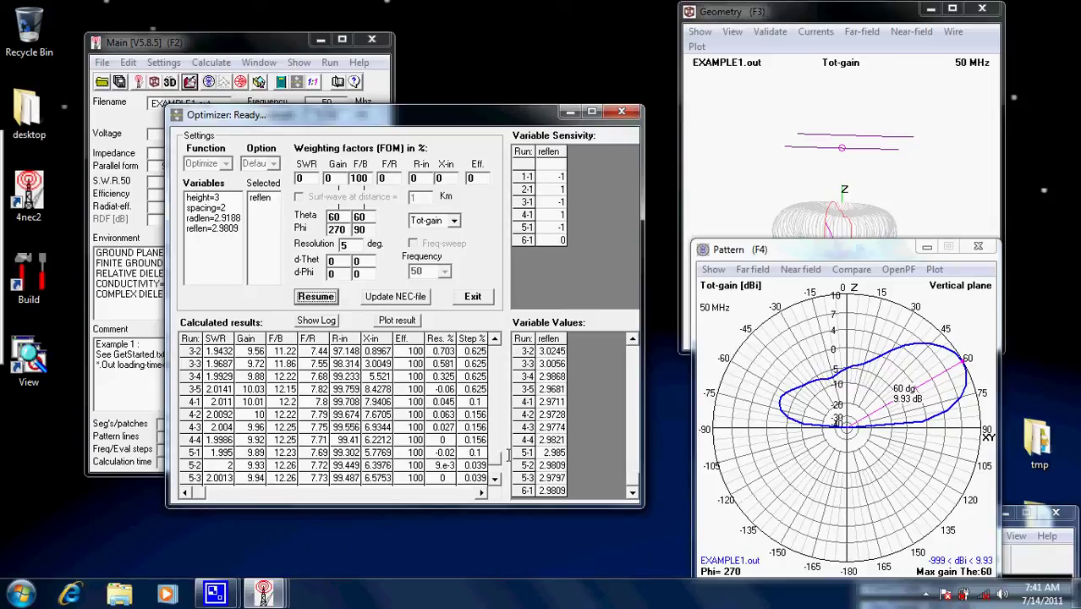
# - Save the optimized reflector length to EXAMPLE1.NEC, overwriting the existing file
pyautogui.click(402, 295)
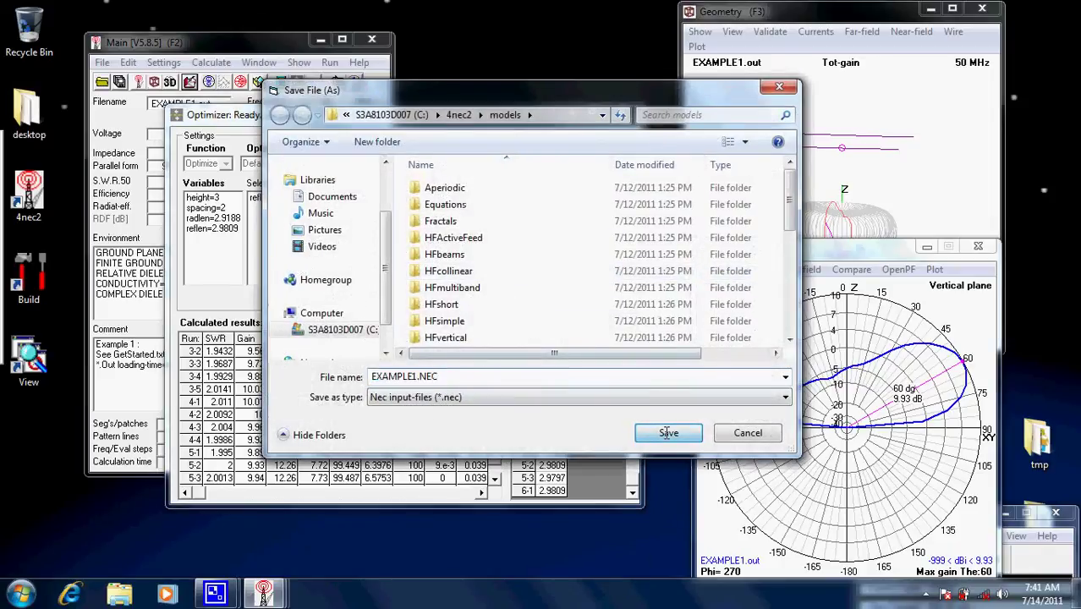
pyautogui.click(668, 432)
pyautogui.click(597, 300)
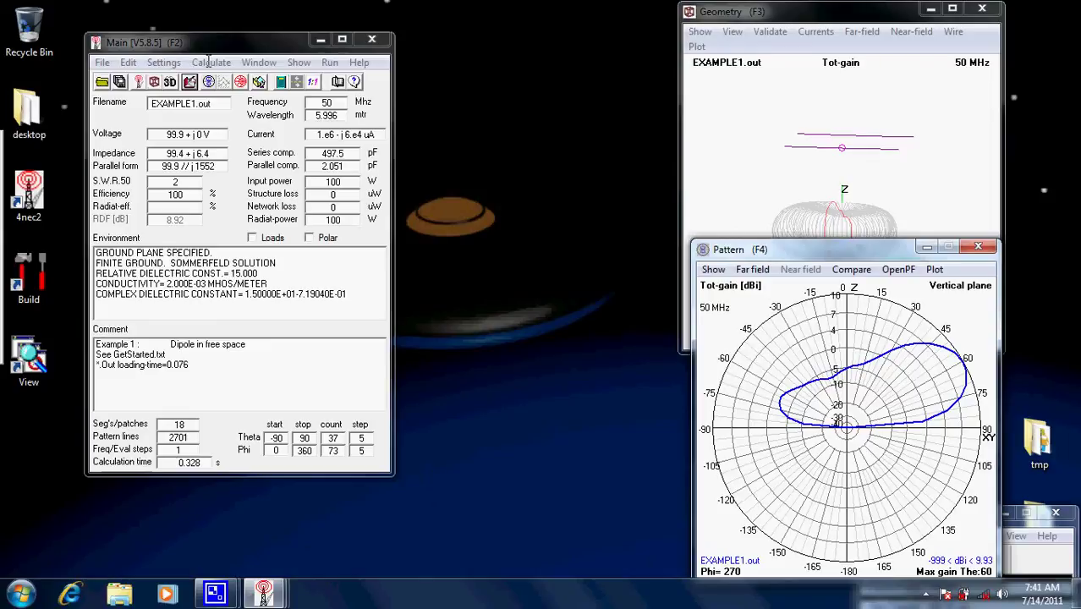
# - Set up a new optimizer run varying both reflen and radlen, raising the SWR weight to 100 alongside F/B
pyautogui.click(208, 63)
pyautogui.click(245, 115)
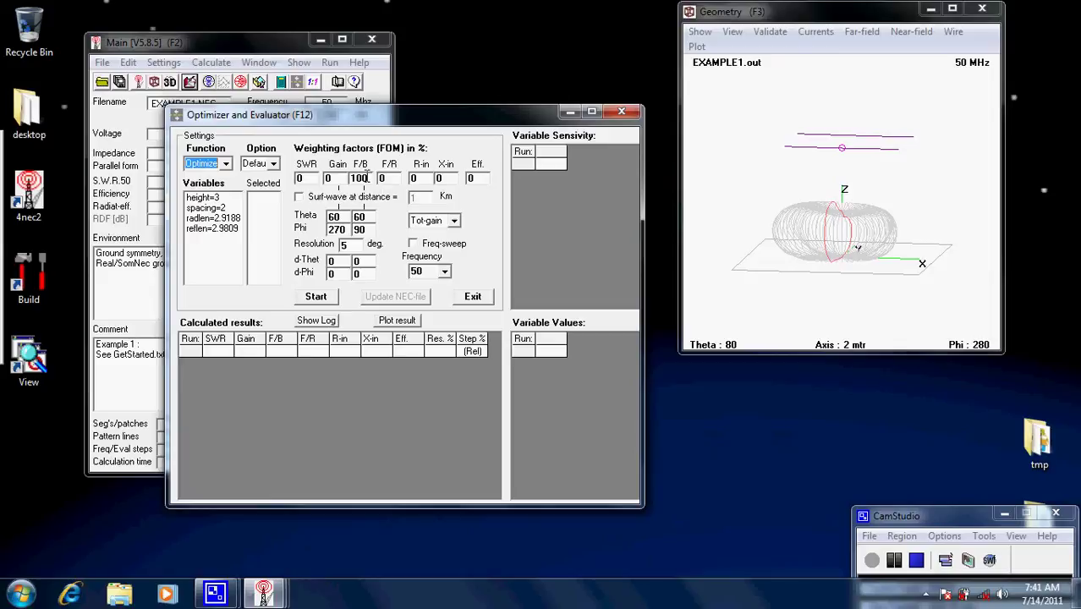
pyautogui.doubleClick(307, 177)
pyautogui.write('100')
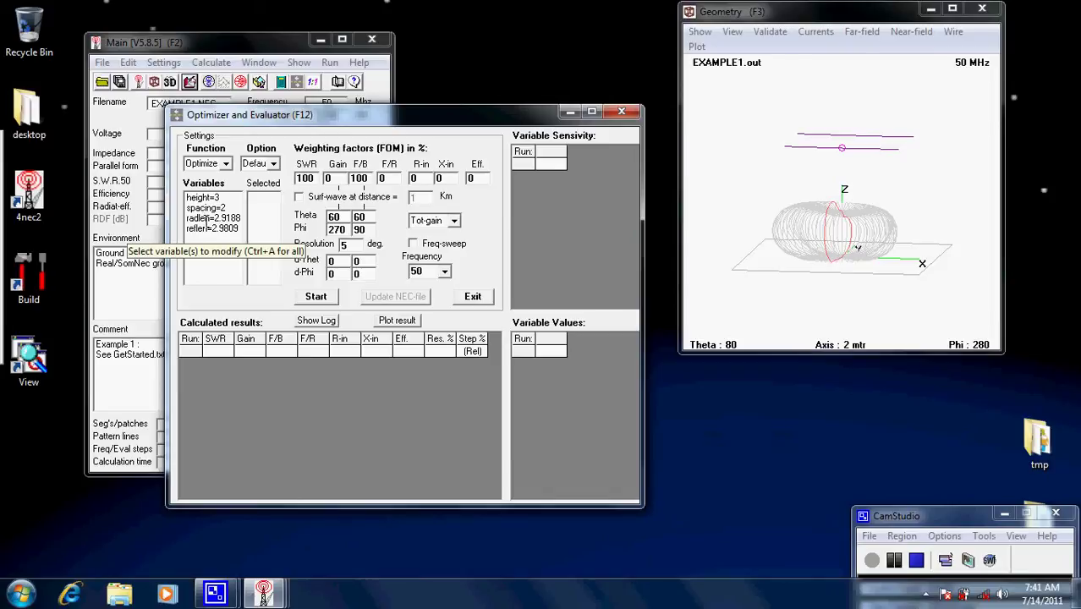
pyautogui.click(210, 229)
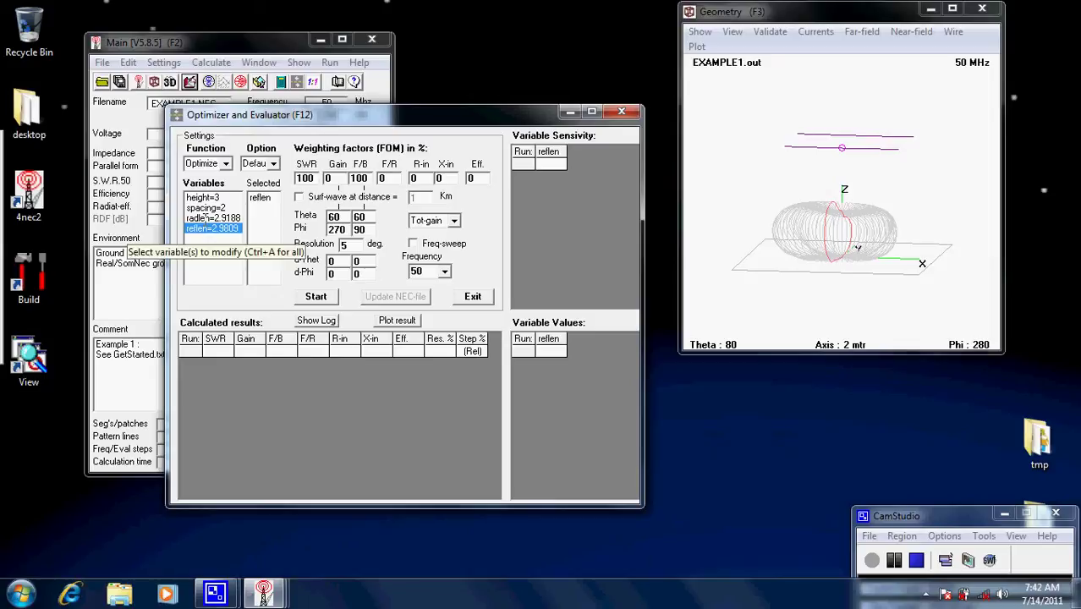
pyautogui.click(208, 218)
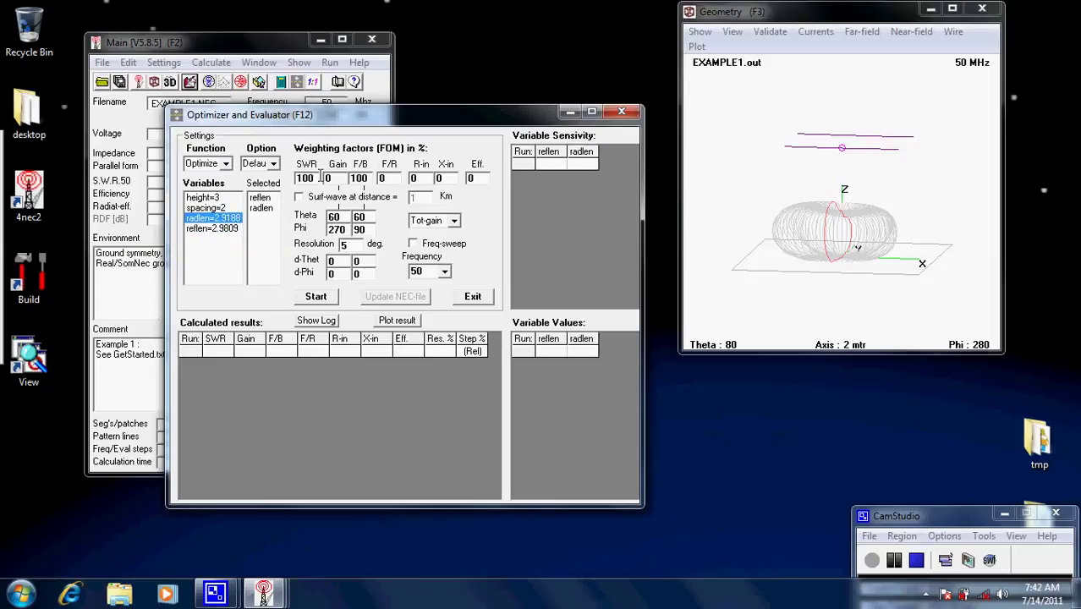
# - Run the combined SWR and F/B optimization, and close the optimizer without updating the NEC file
pyautogui.click(327, 298)
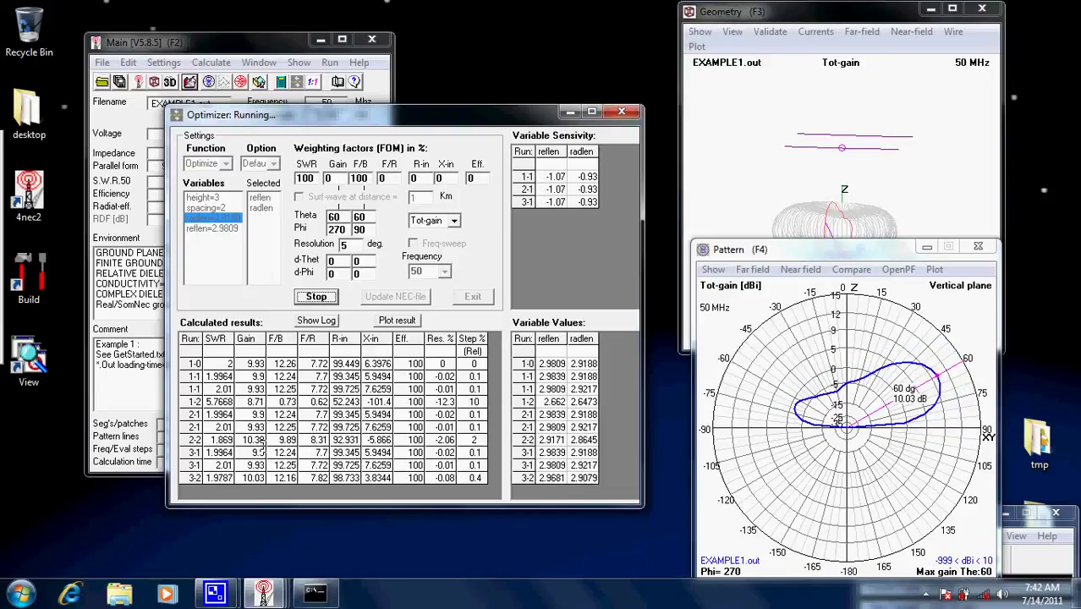
pyautogui.click(586, 341)
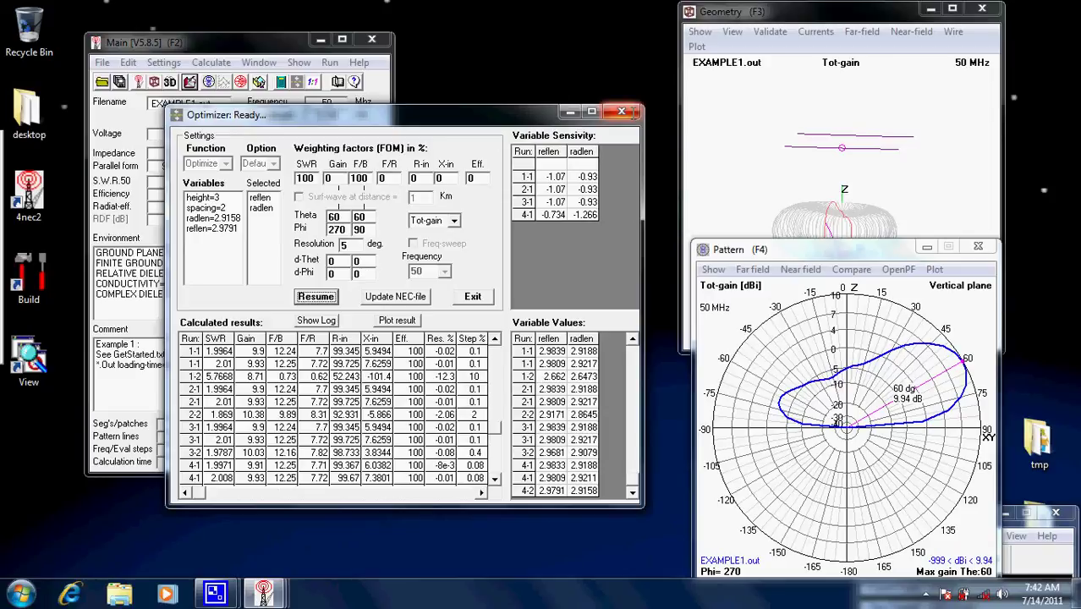
pyautogui.click(622, 112)
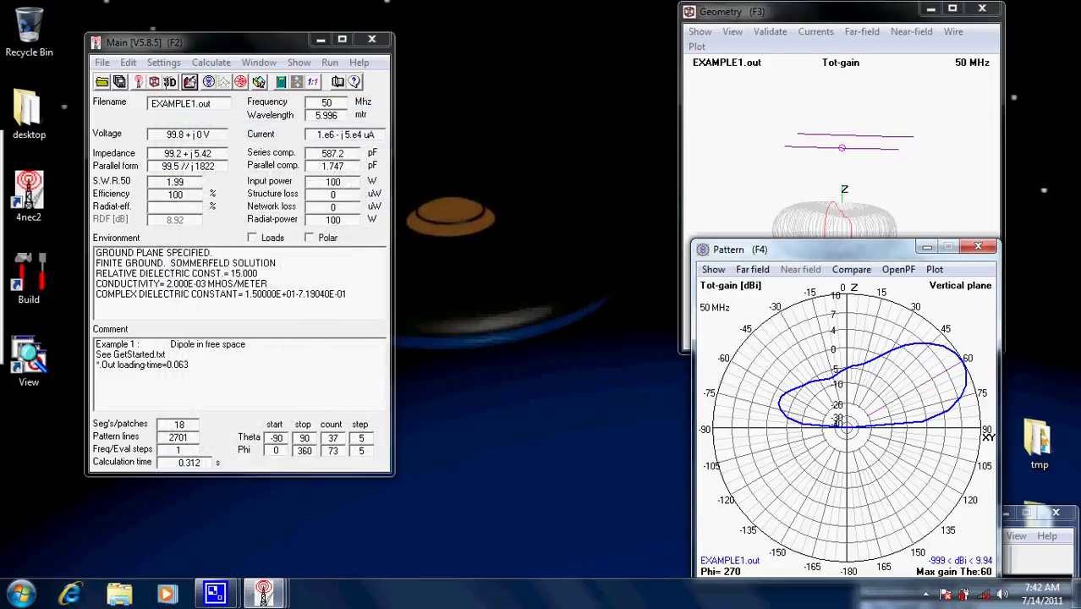
# - Start a new optimizer run with reflen, radlen and spacing as the selected variables, weighting SWR and F/B at 100 each
pyautogui.click(211, 63)
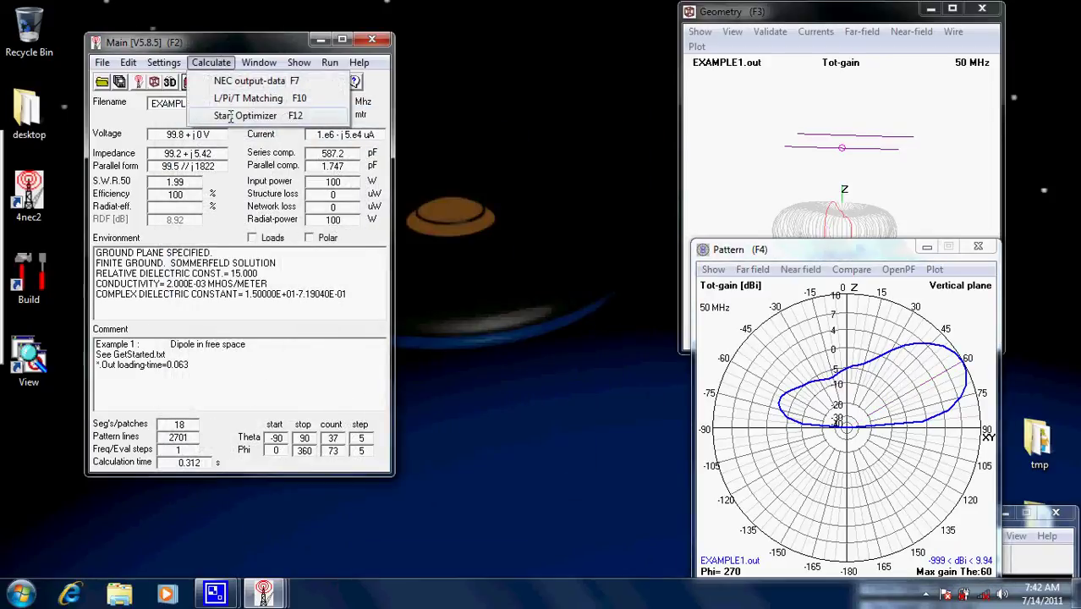
pyautogui.click(246, 115)
pyautogui.click(213, 218)
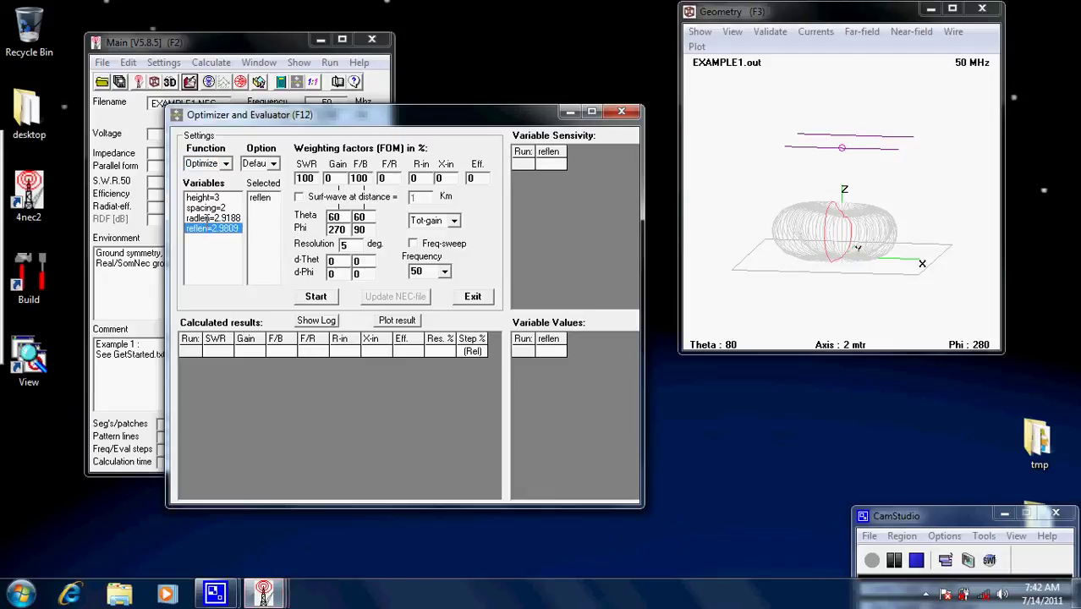
pyautogui.doubleClick(207, 208)
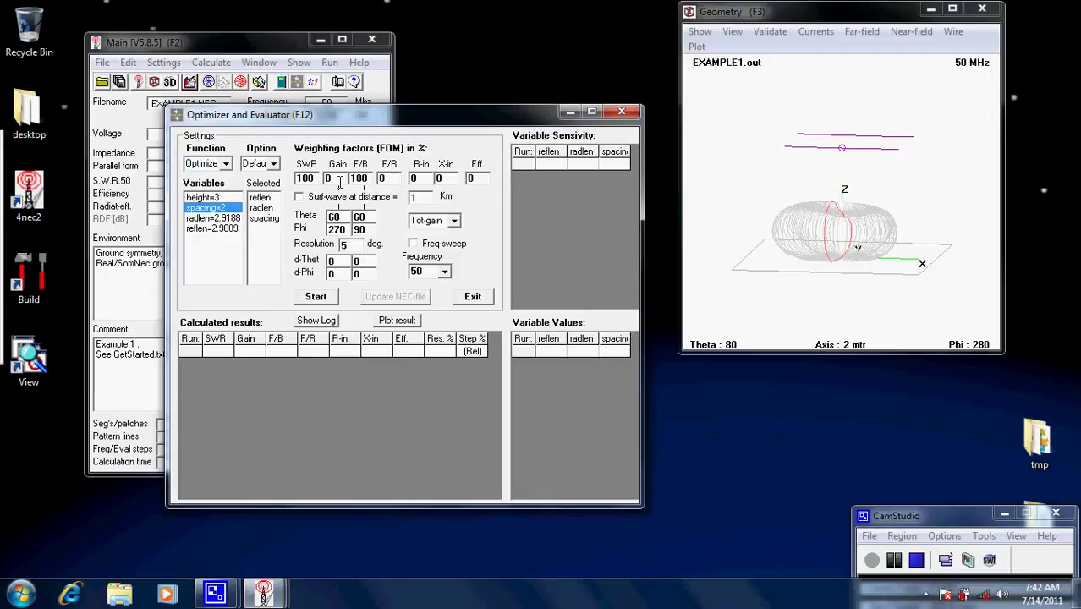
pyautogui.click(317, 296)
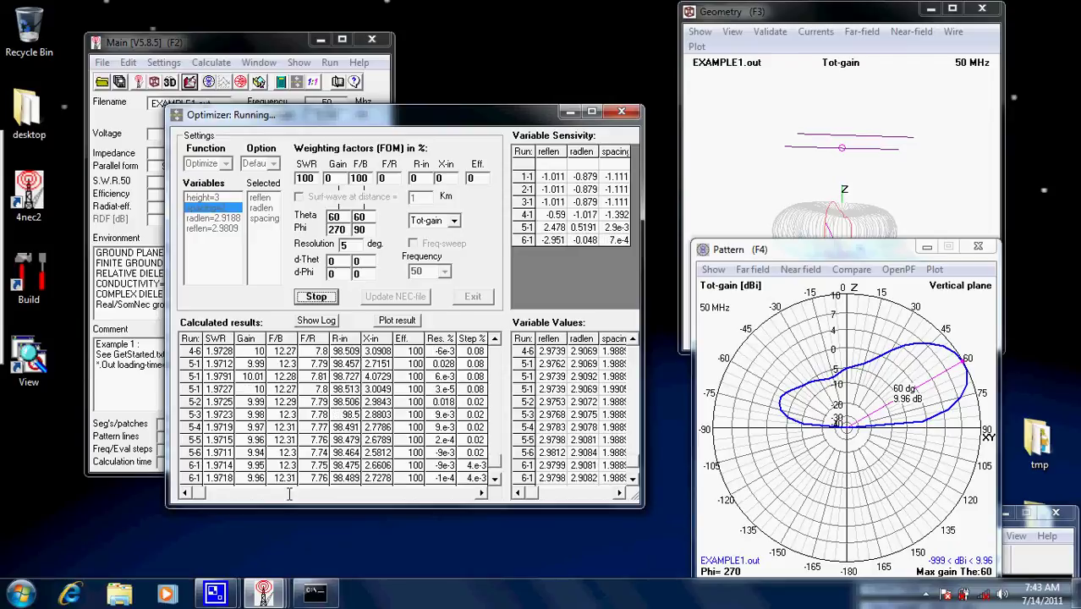
pyautogui.click(571, 341)
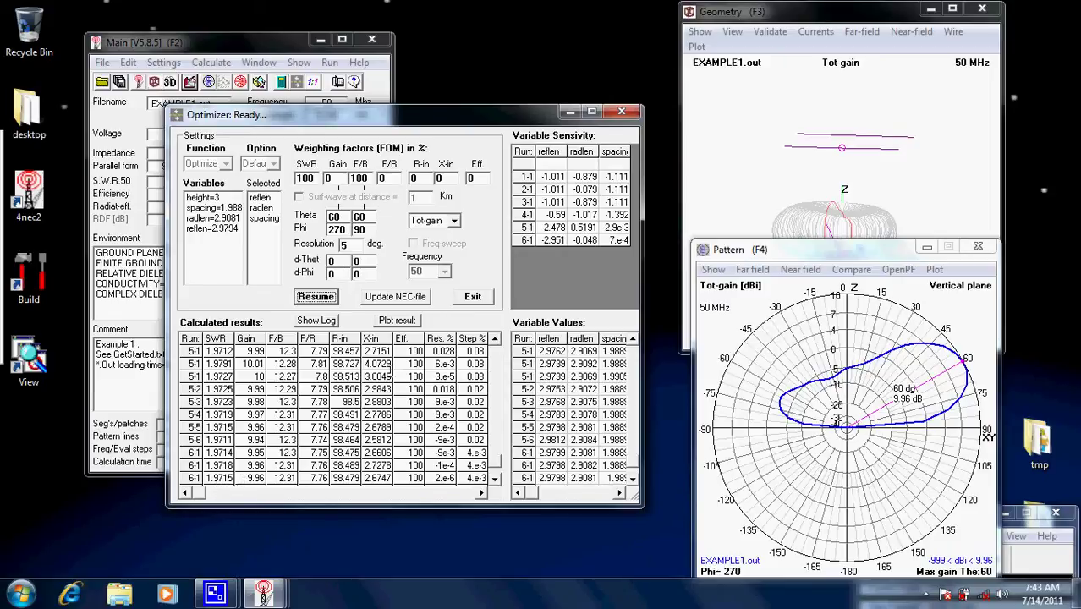
# - Save the optimized variable values to EXAMPLE1.NEC, overwriting the existing file, and close the optimizer
pyautogui.click(395, 297)
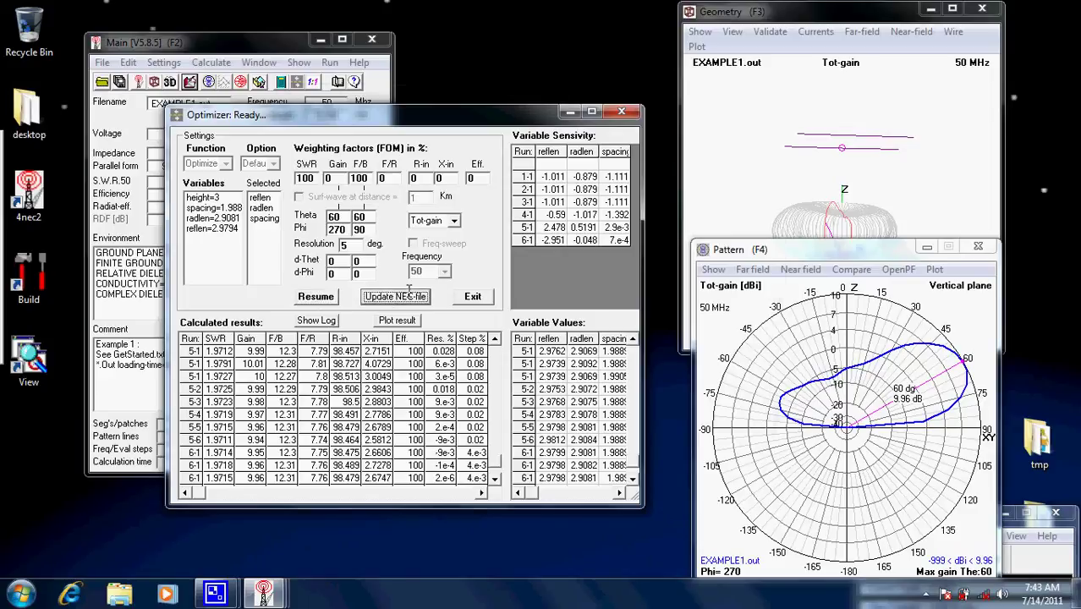
pyautogui.click(661, 432)
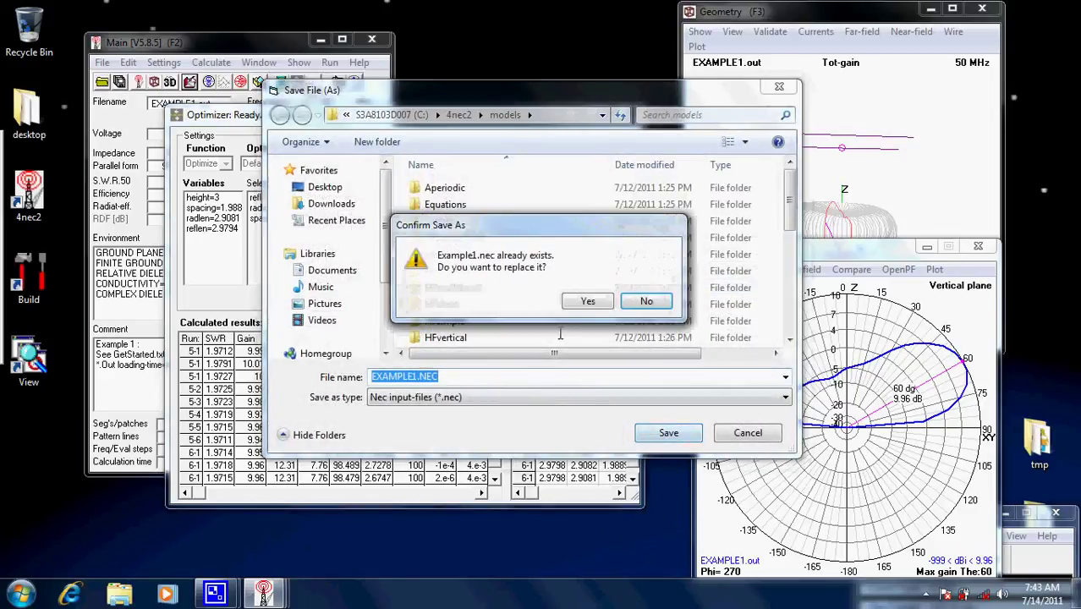
pyautogui.click(587, 299)
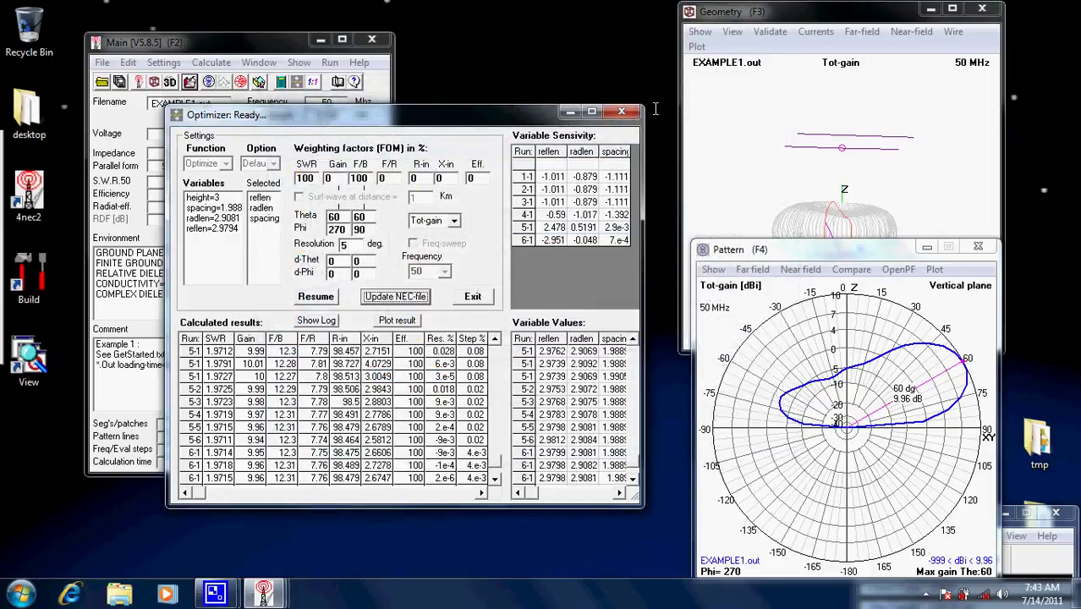
pyautogui.click(621, 111)
pyautogui.click(219, 61)
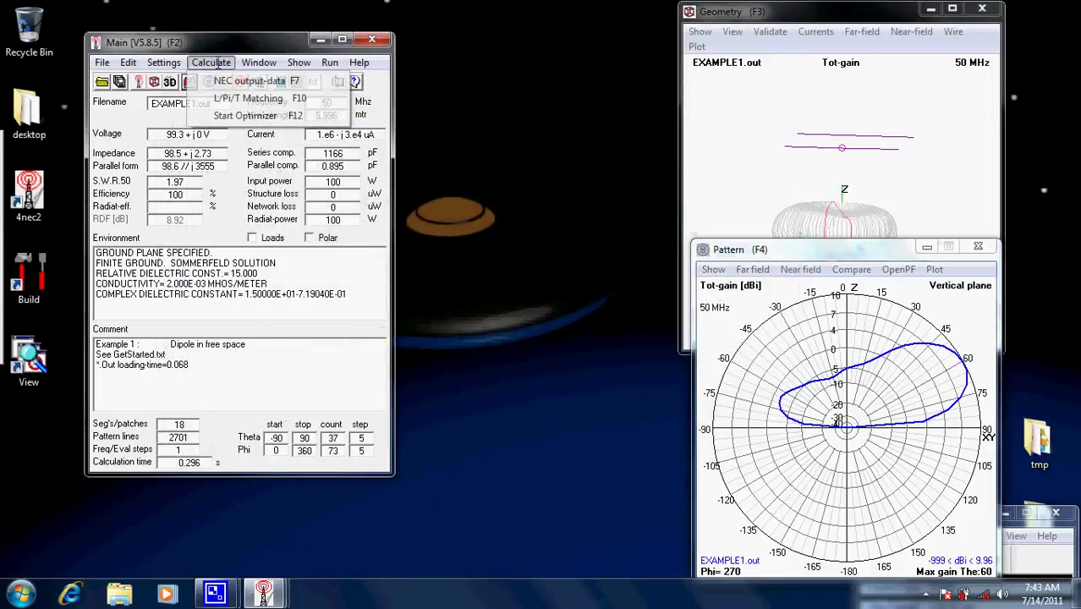
pyautogui.click(238, 98)
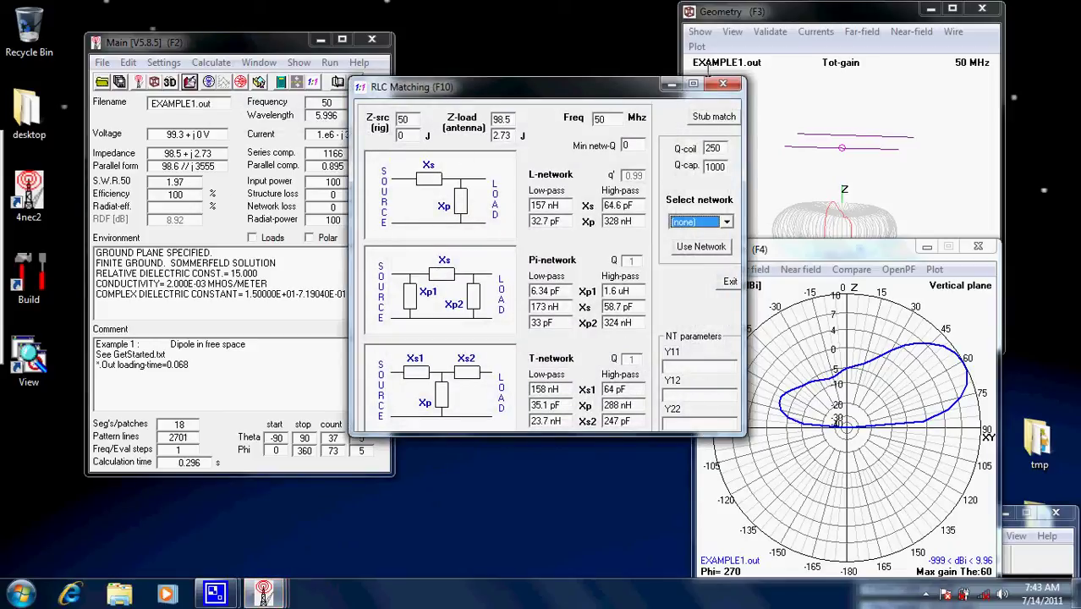
pyautogui.click(723, 84)
# - Open the L/Pi/T matching calculator and choose the L low-pass network for the 50 MHz antenna load
pyautogui.click(211, 62)
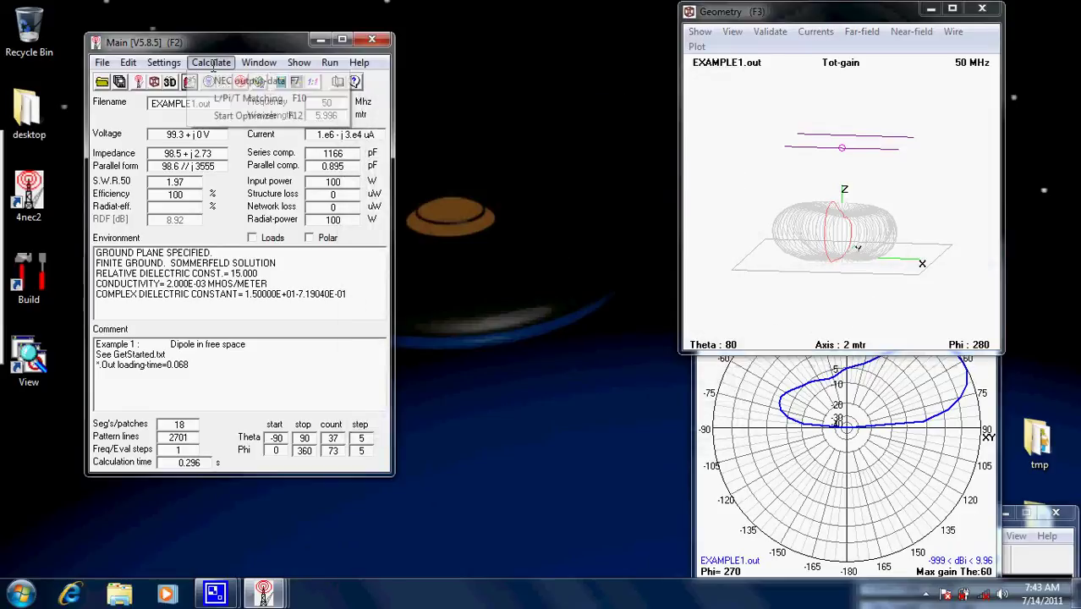
pyautogui.click(247, 98)
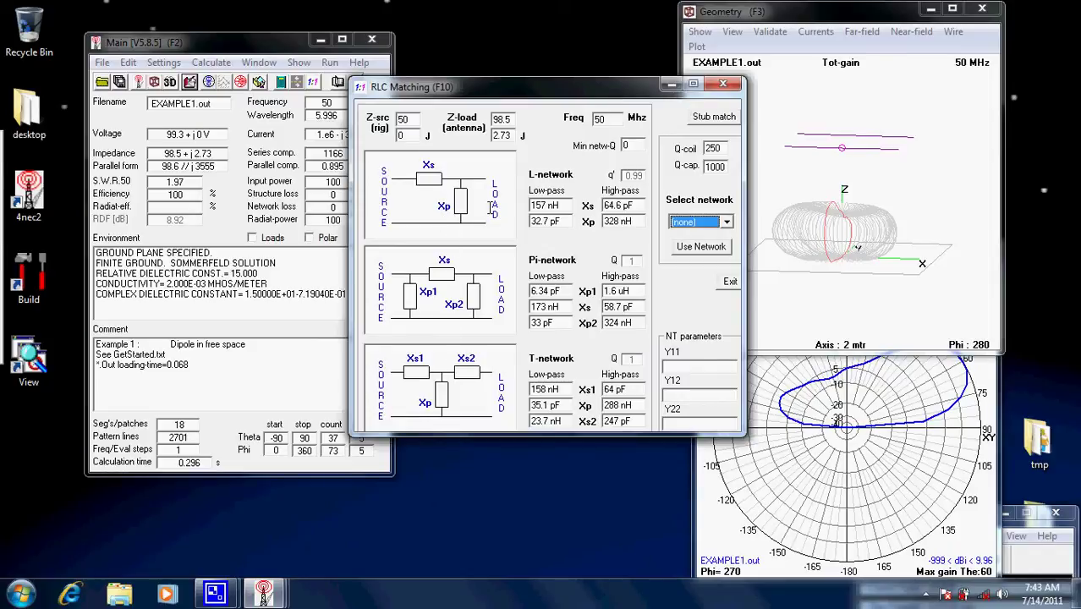
pyautogui.click(725, 222)
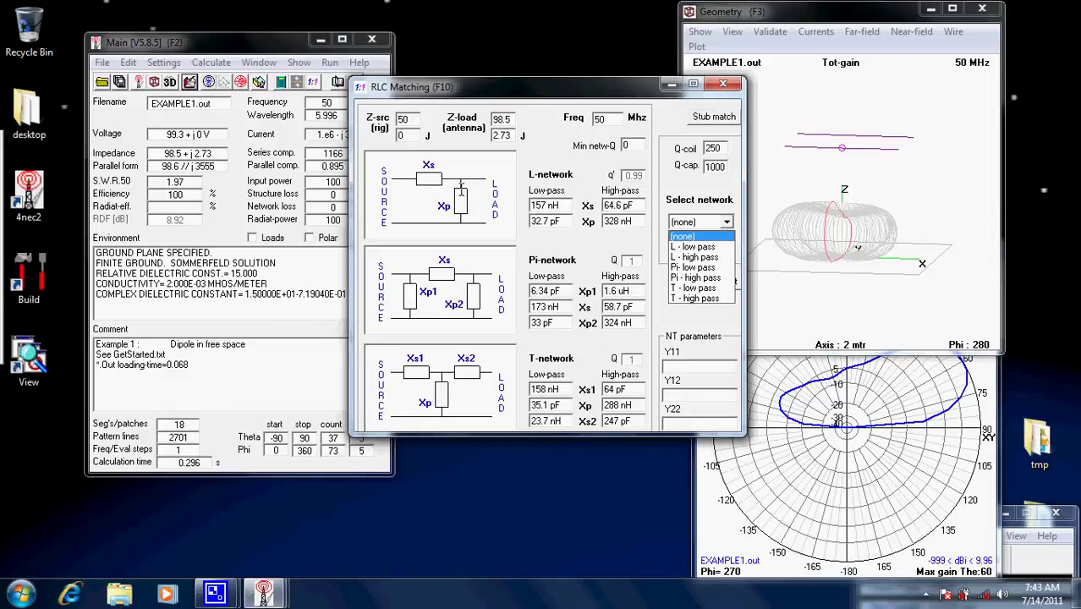
pyautogui.click(699, 247)
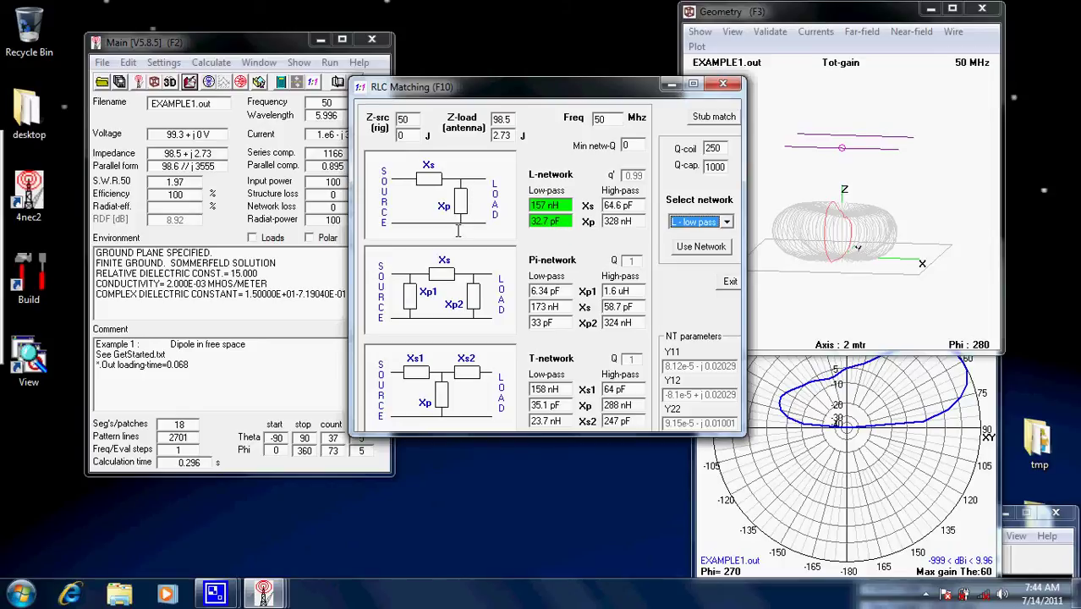
# - Apply the Pi high-pass matching network to the antenna and generate its far-field pattern
pyautogui.click(727, 222)
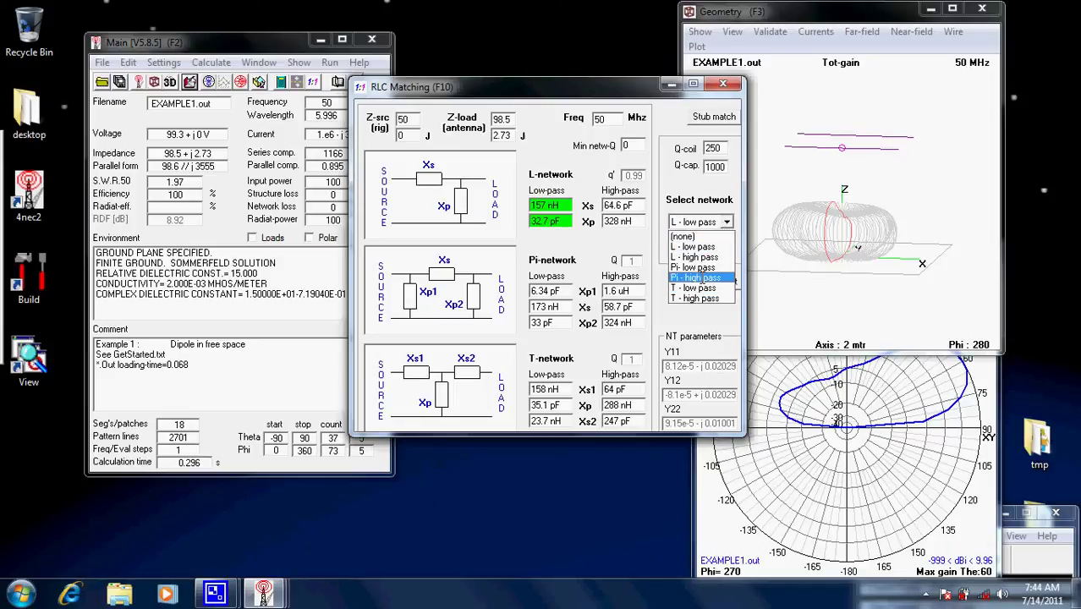
pyautogui.click(715, 278)
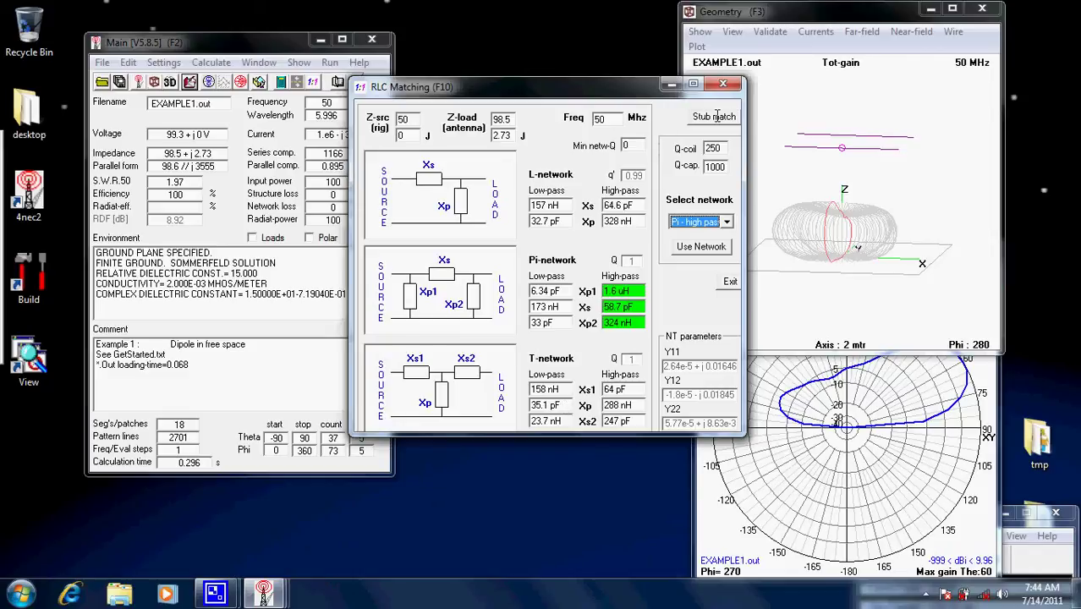
pyautogui.click(699, 246)
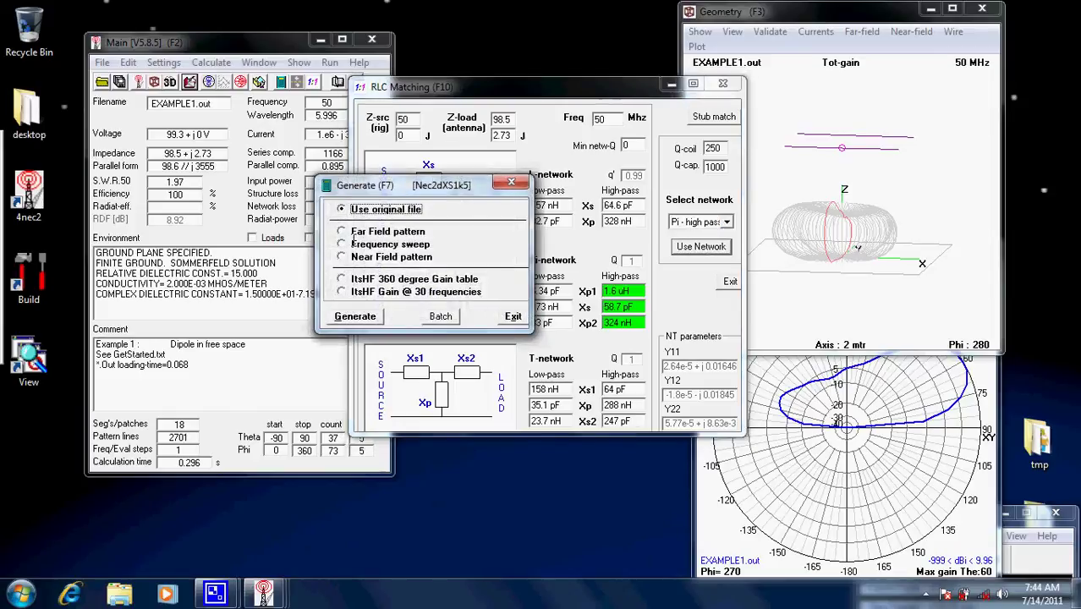
pyautogui.click(351, 231)
pyautogui.click(366, 424)
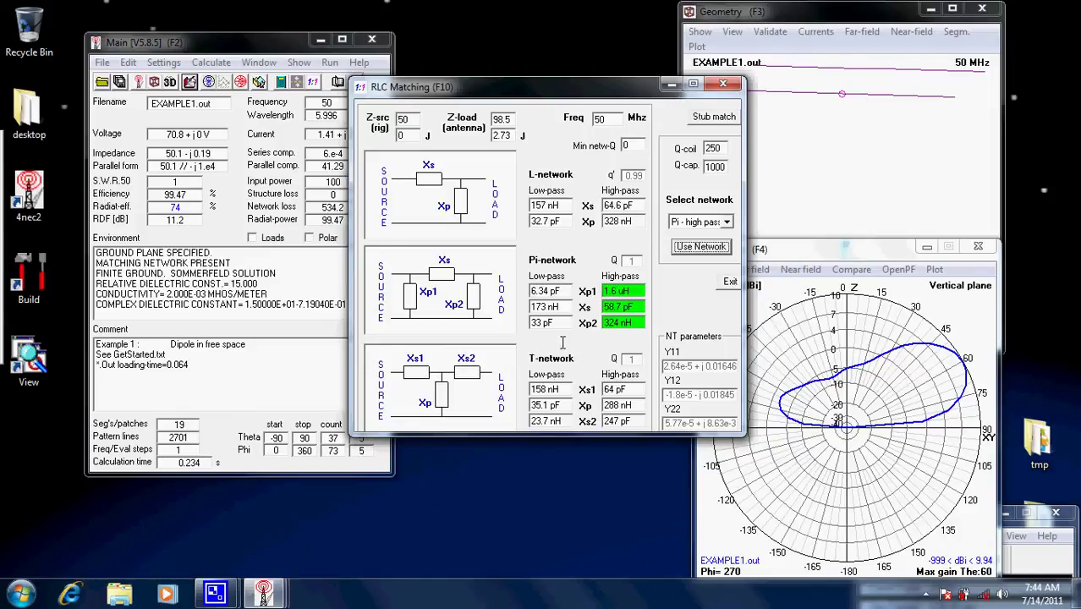
# - Switch from RLC matching to stub matching, keeping Parallel stub as the matching network
pyautogui.click(717, 119)
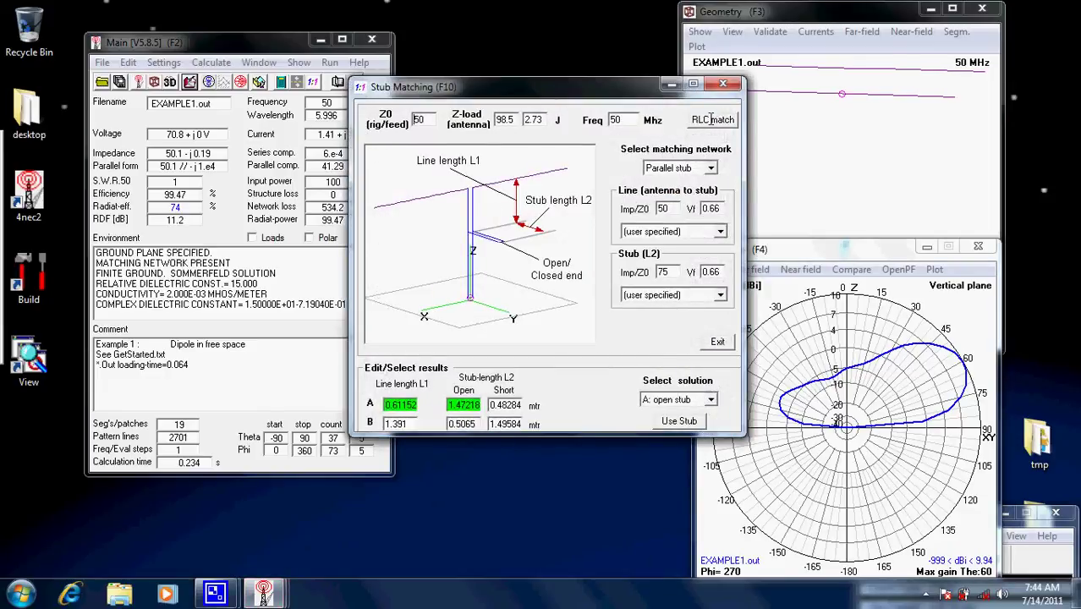
pyautogui.click(712, 120)
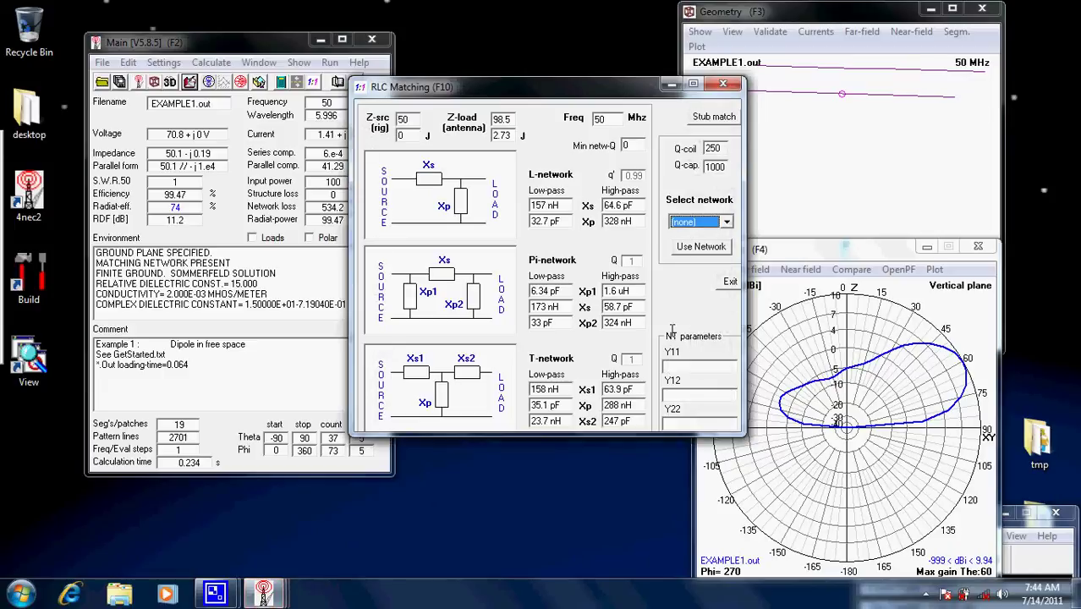
pyautogui.click(715, 116)
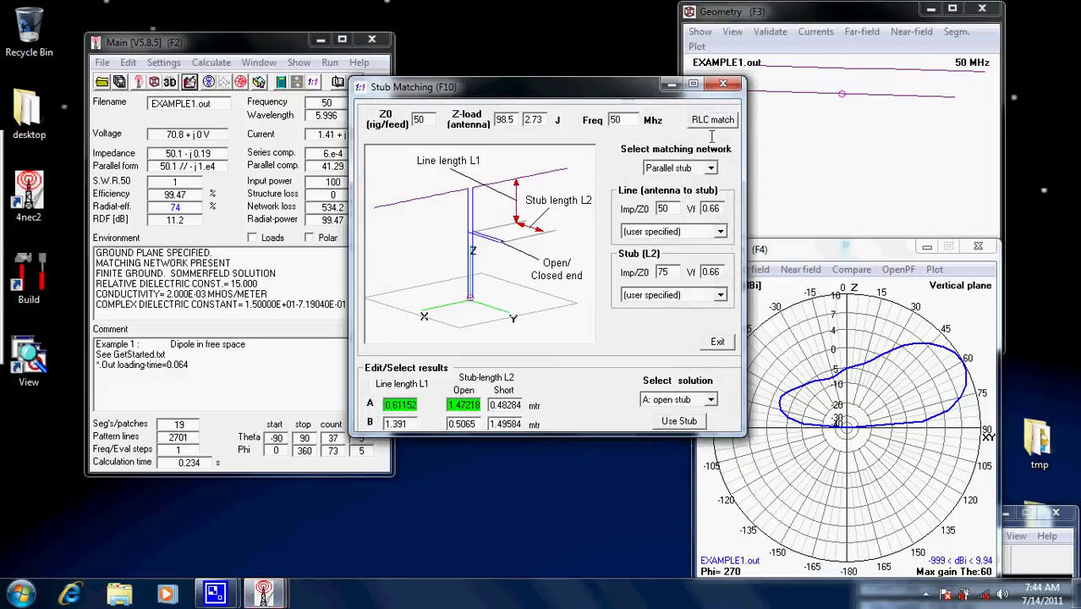
pyautogui.click(710, 169)
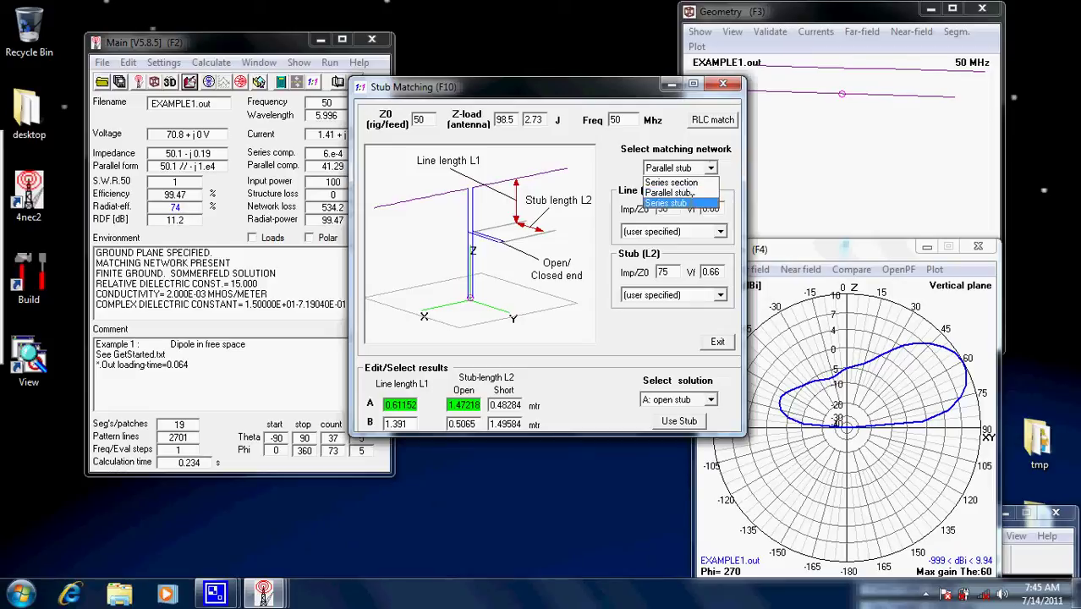
pyautogui.click(725, 152)
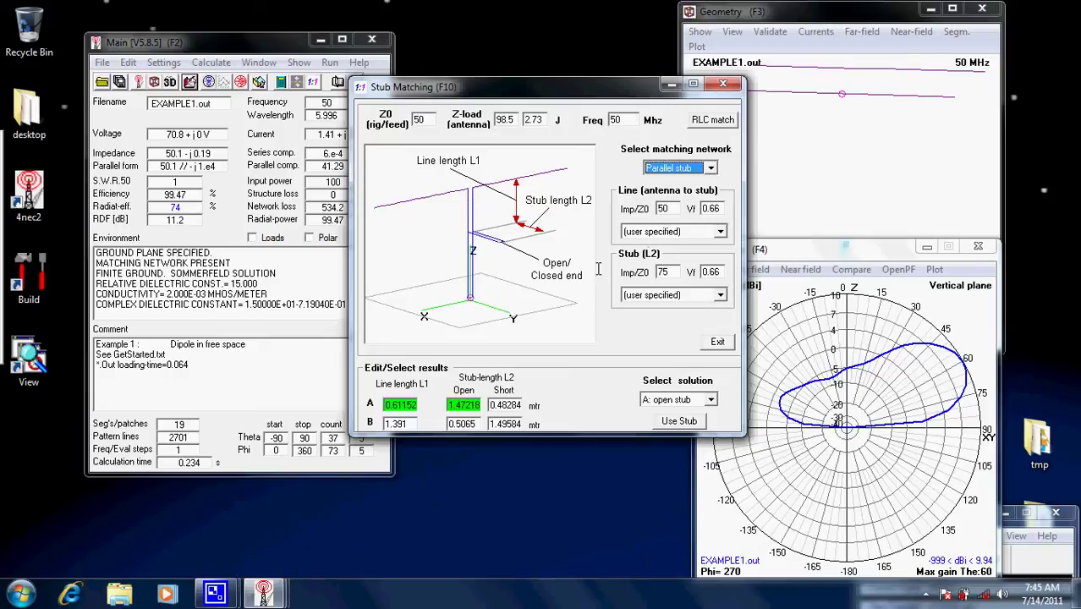
# - Examine the predefined cable types offered for the antenna-to-stub line and for the stub, leaving both user specified
pyautogui.click(720, 210)
pyautogui.press('BackSpace')
pyautogui.write('8')
pyautogui.click(720, 231)
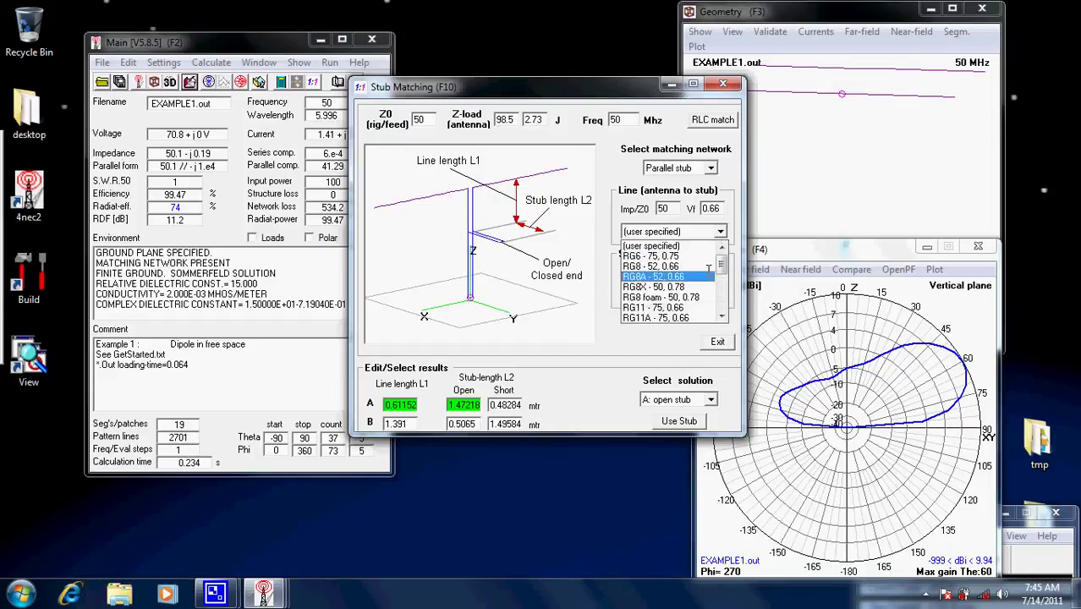
pyautogui.scroll(-5, 668, 279)
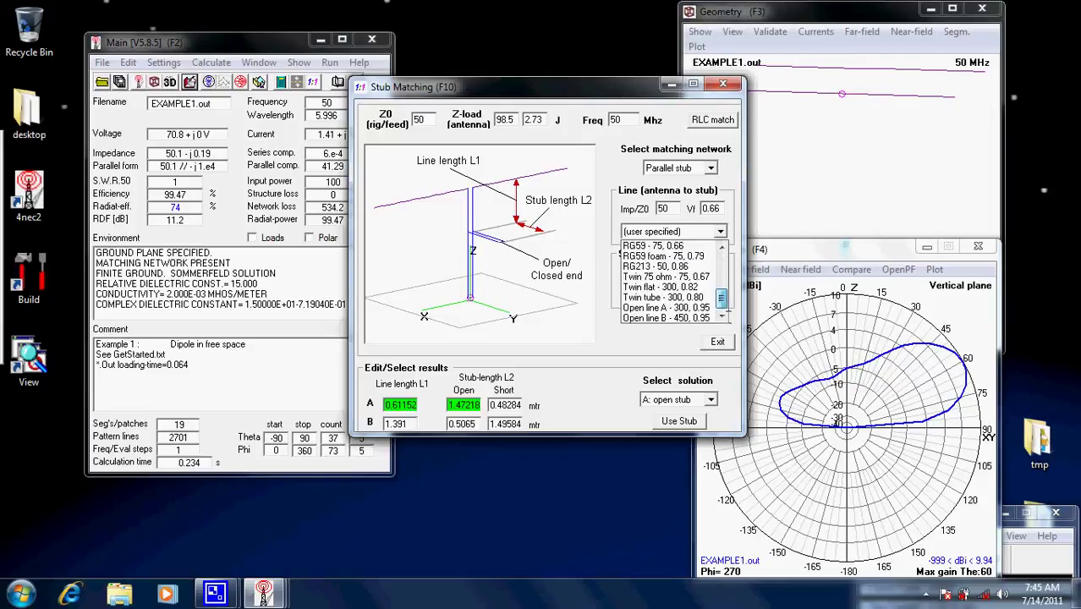
pyautogui.scroll(10, 672, 279)
pyautogui.scroll(-3, 672, 279)
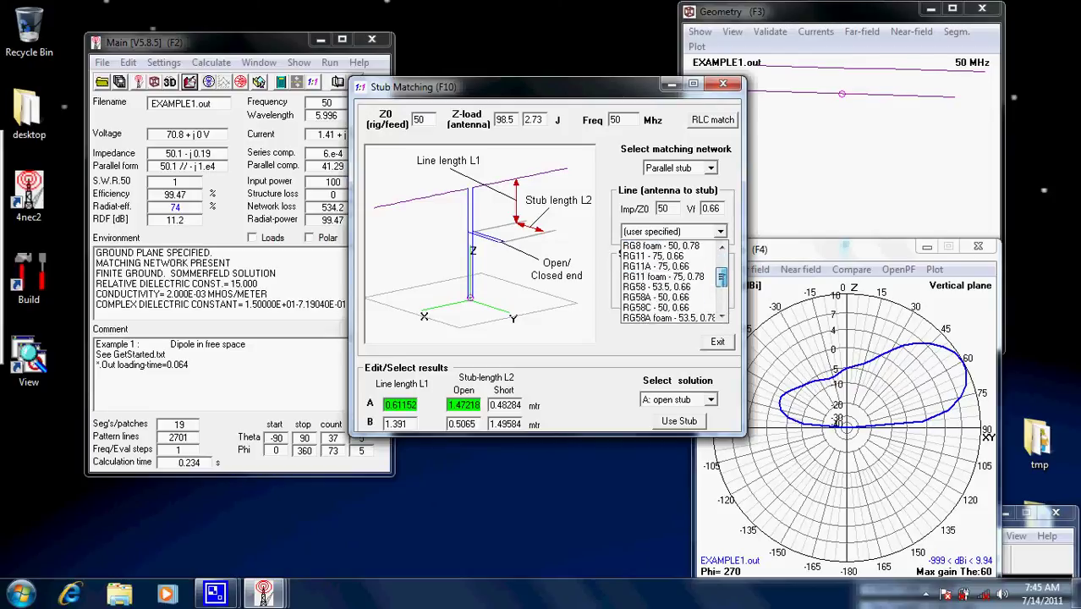
pyautogui.scroll(3, 672, 280)
pyautogui.click(695, 218)
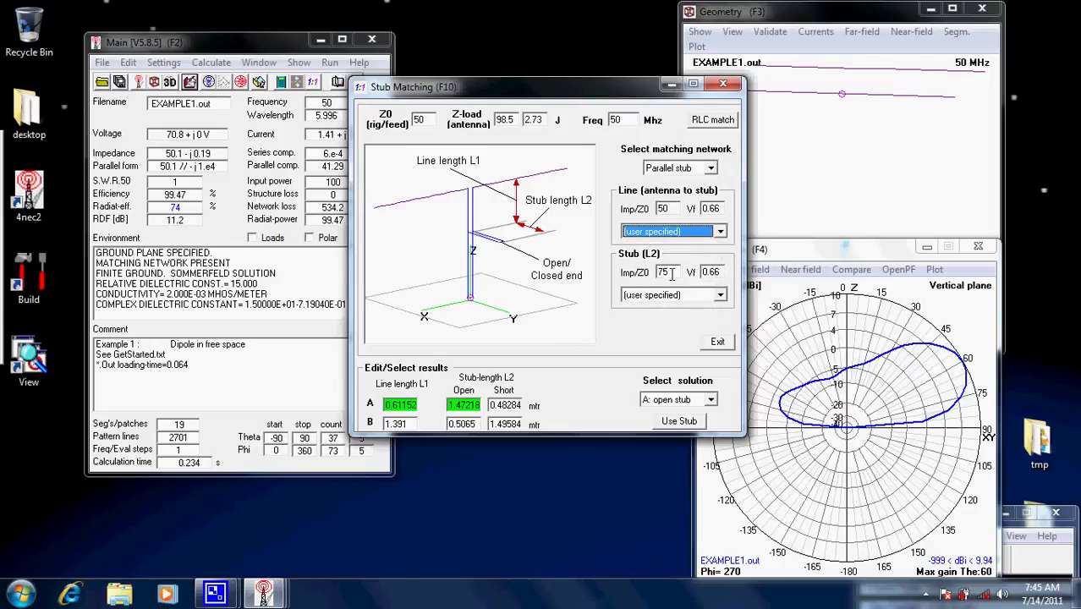
pyautogui.click(720, 294)
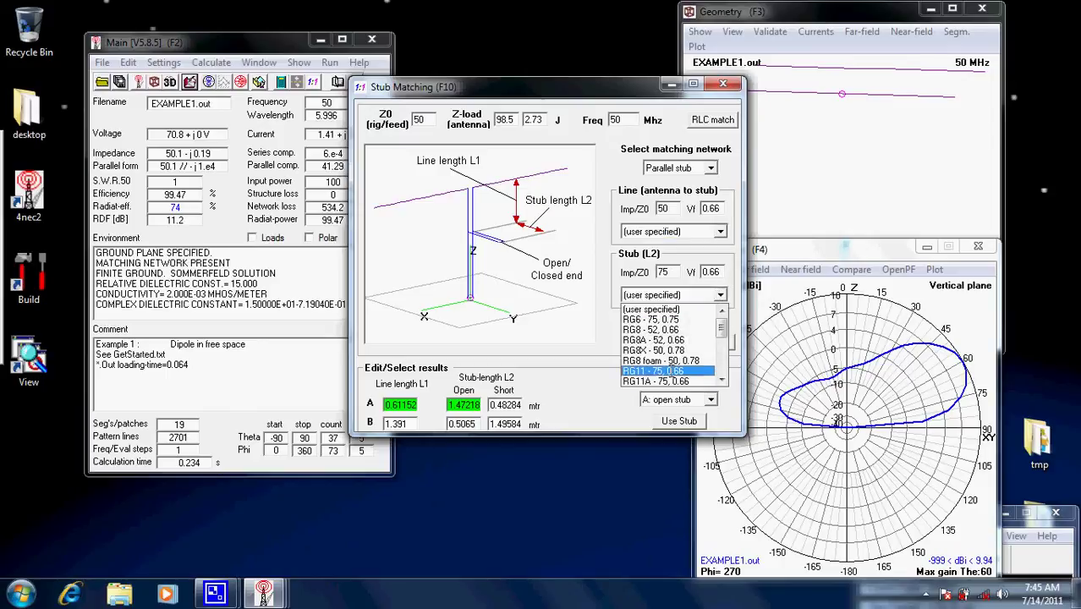
pyautogui.click(614, 272)
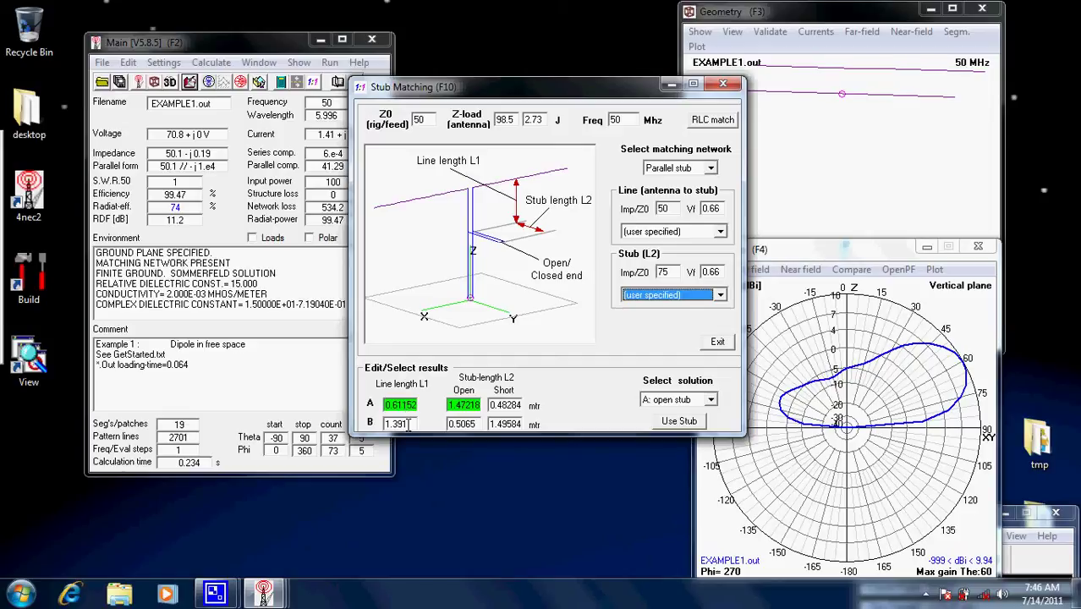
# - Apply the "A: short stub" solution of the parallel stub match and generate the far-field pattern
pyautogui.click(707, 401)
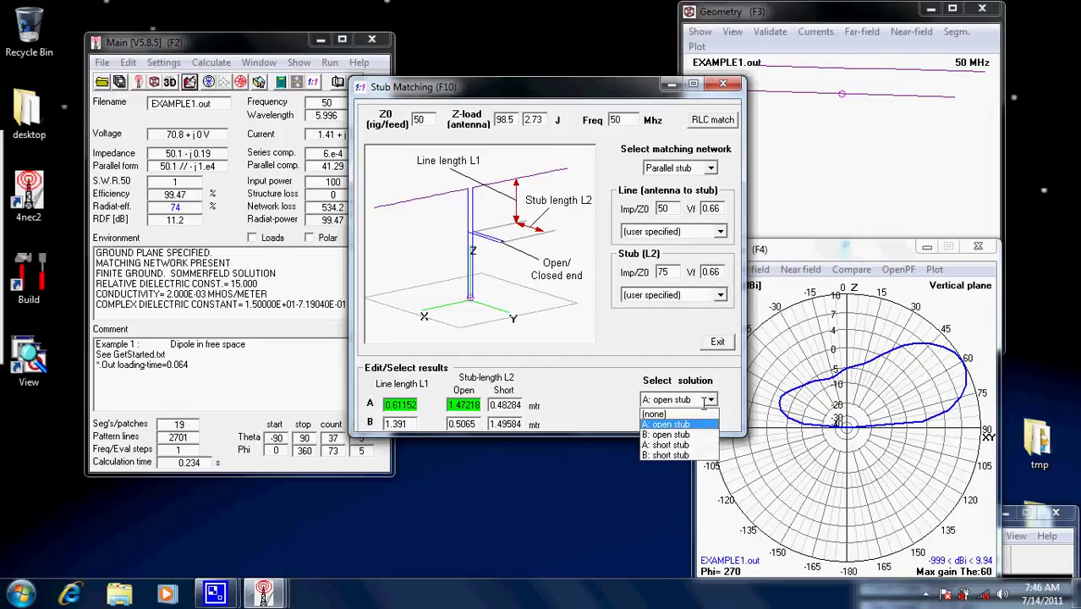
pyautogui.click(683, 445)
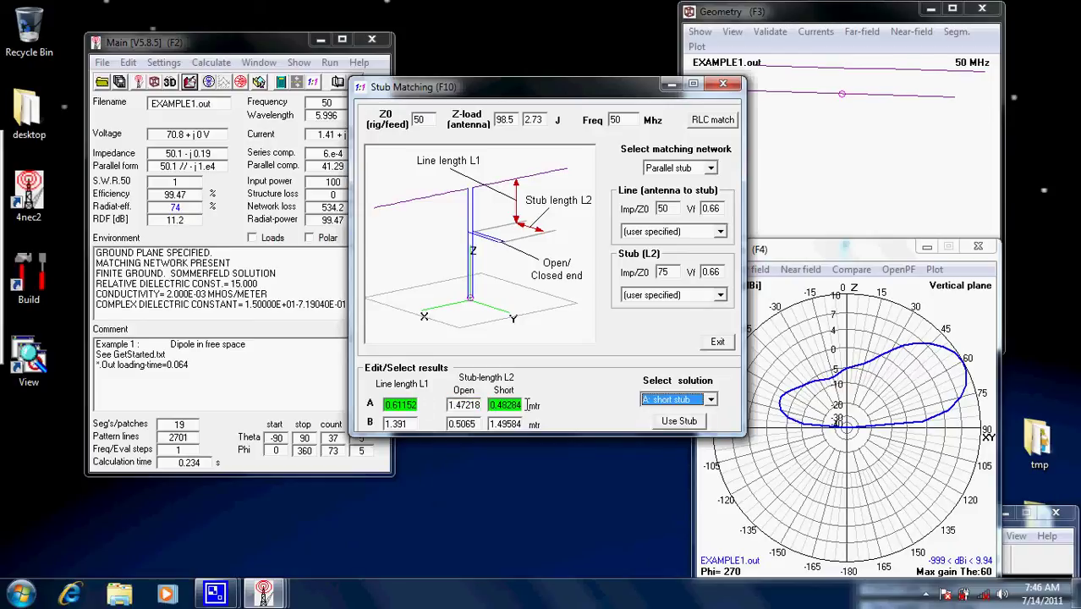
pyautogui.click(684, 422)
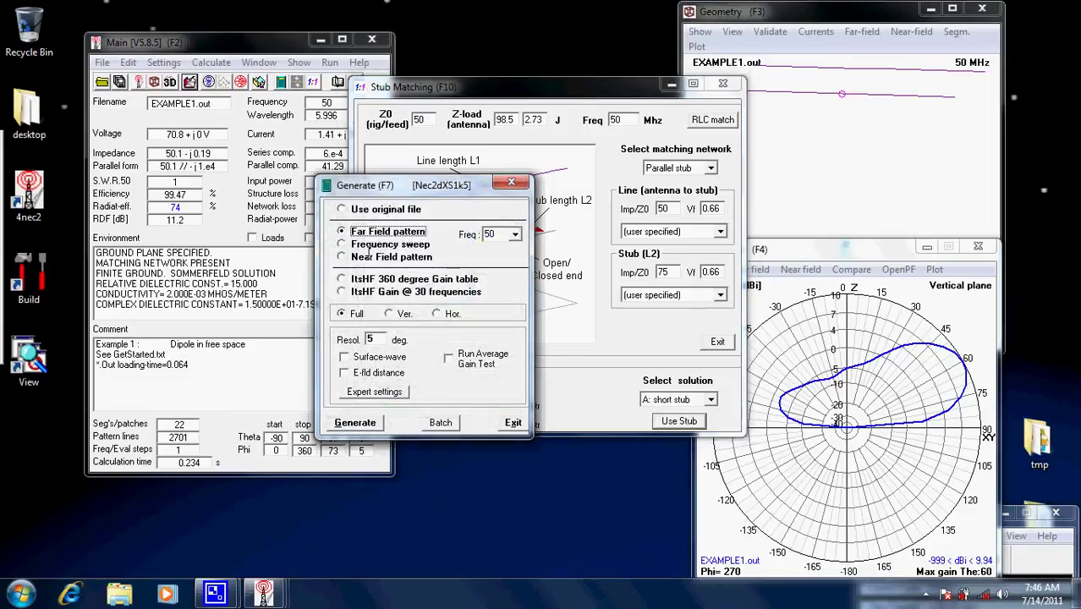
pyautogui.click(370, 420)
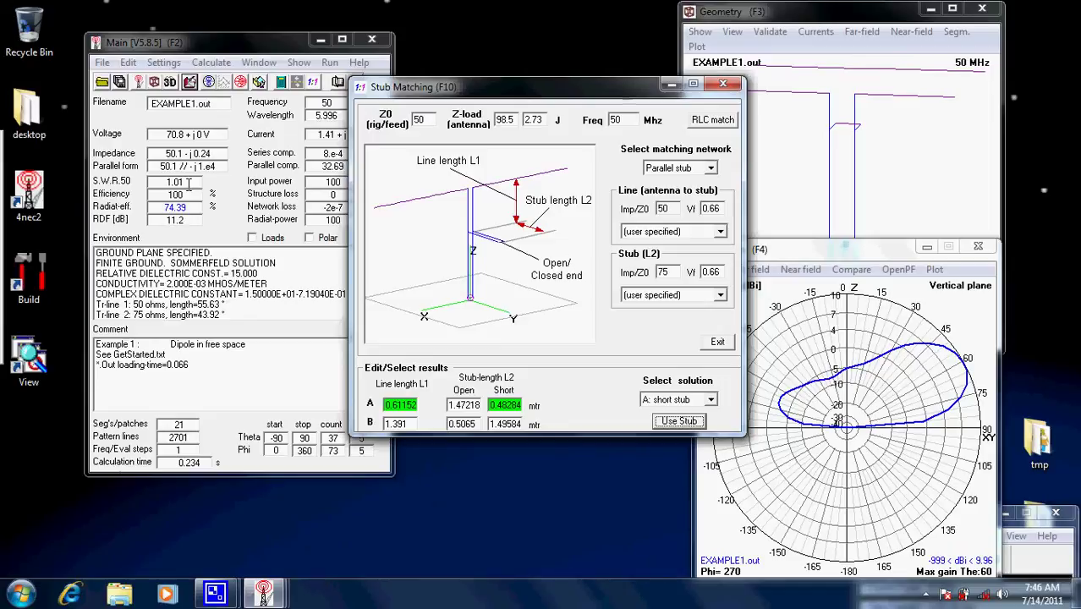
# - Select Series section as the matching network and set the match-line (L2) cable to "Twin flat - 300, 0.82"
pyautogui.click(711, 168)
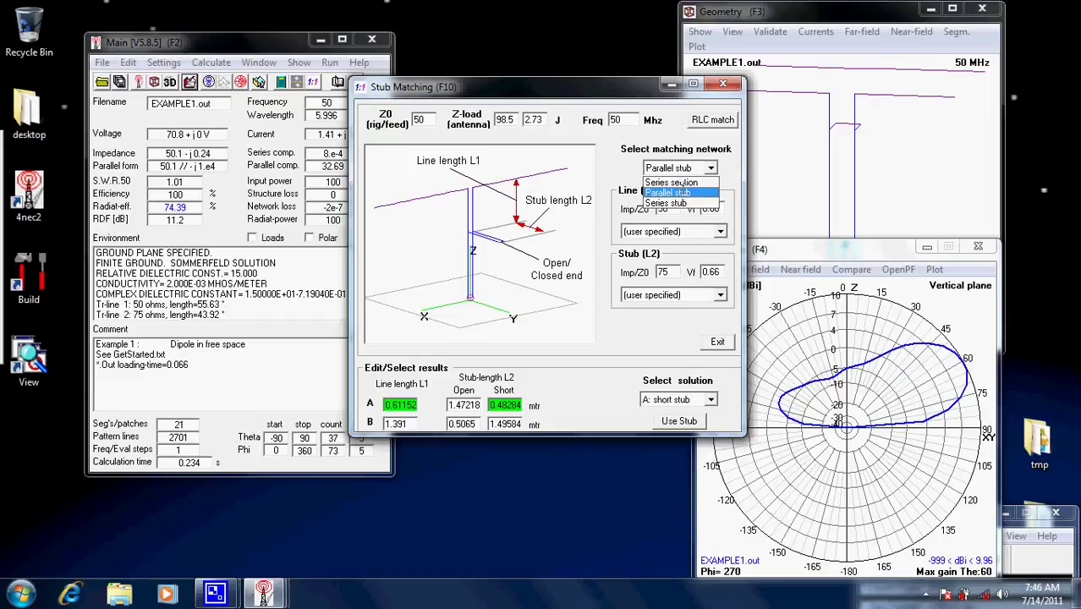
pyautogui.click(672, 182)
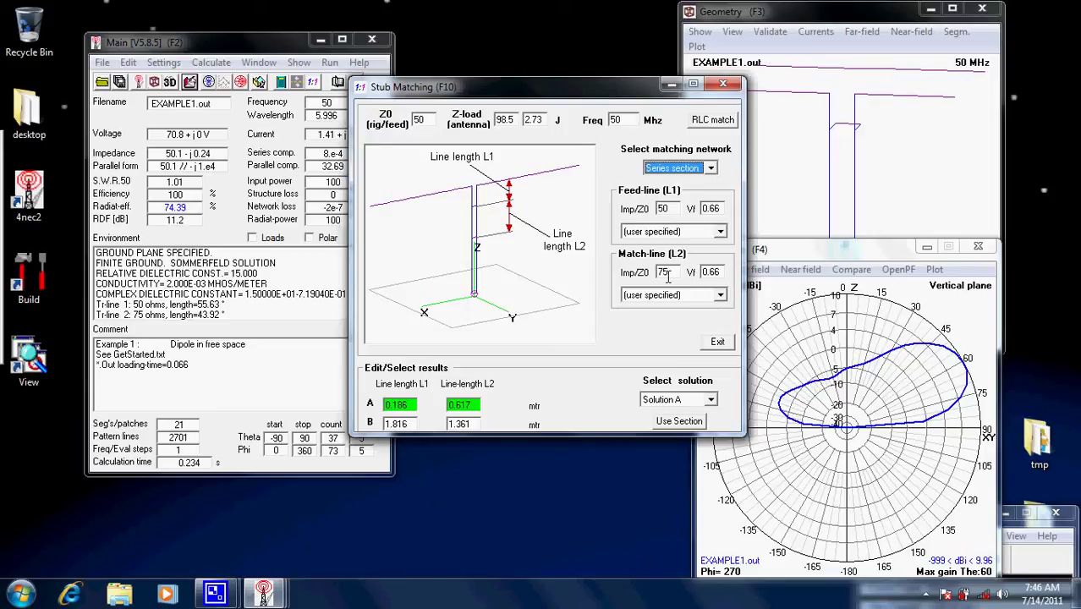
pyautogui.click(719, 294)
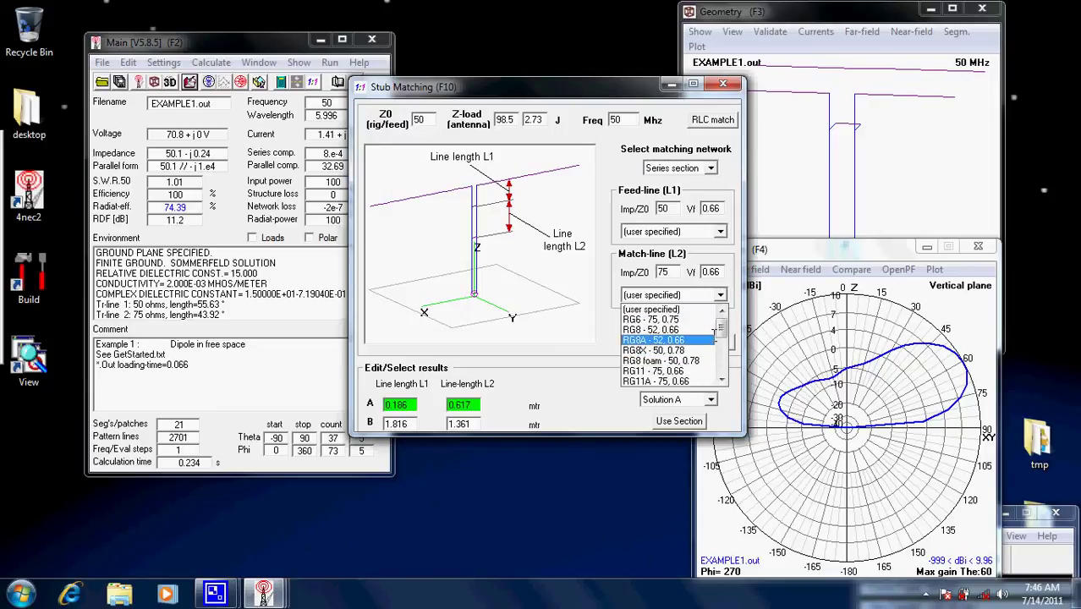
pyautogui.moveTo(719, 328); pyautogui.dragTo(721, 356)
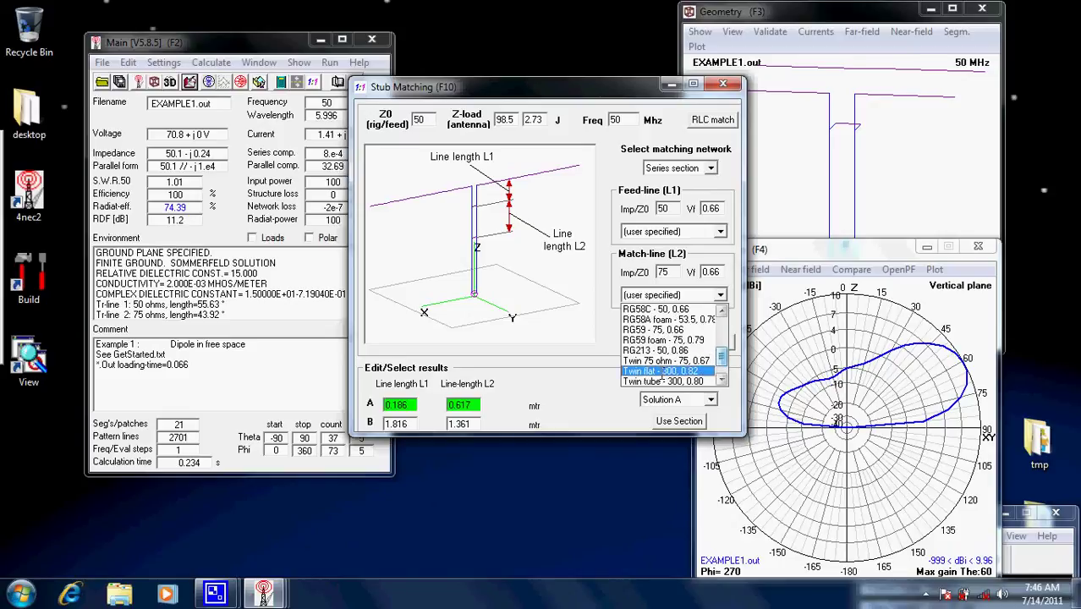
pyautogui.click(658, 375)
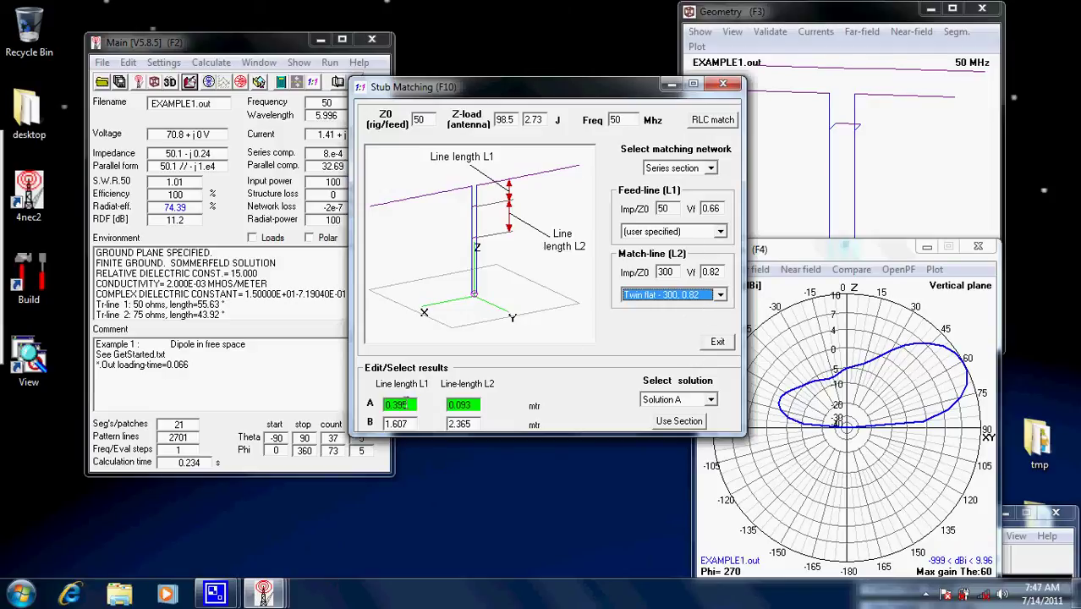
# - Apply Solution B of the series-section match, generate the far-field pattern and close the stub matching window
pyautogui.click(710, 399)
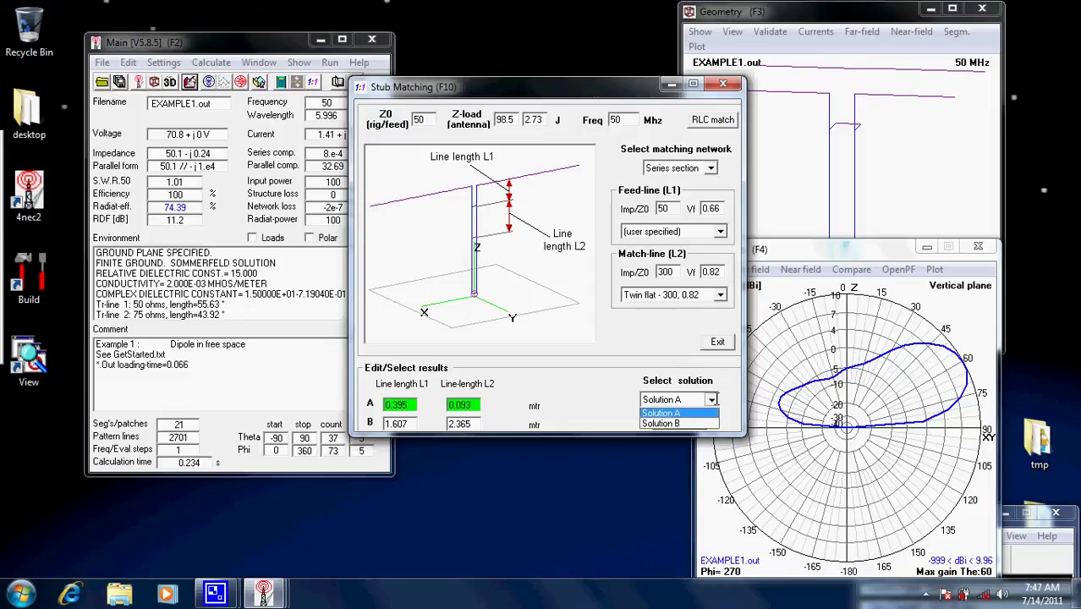
pyautogui.click(682, 429)
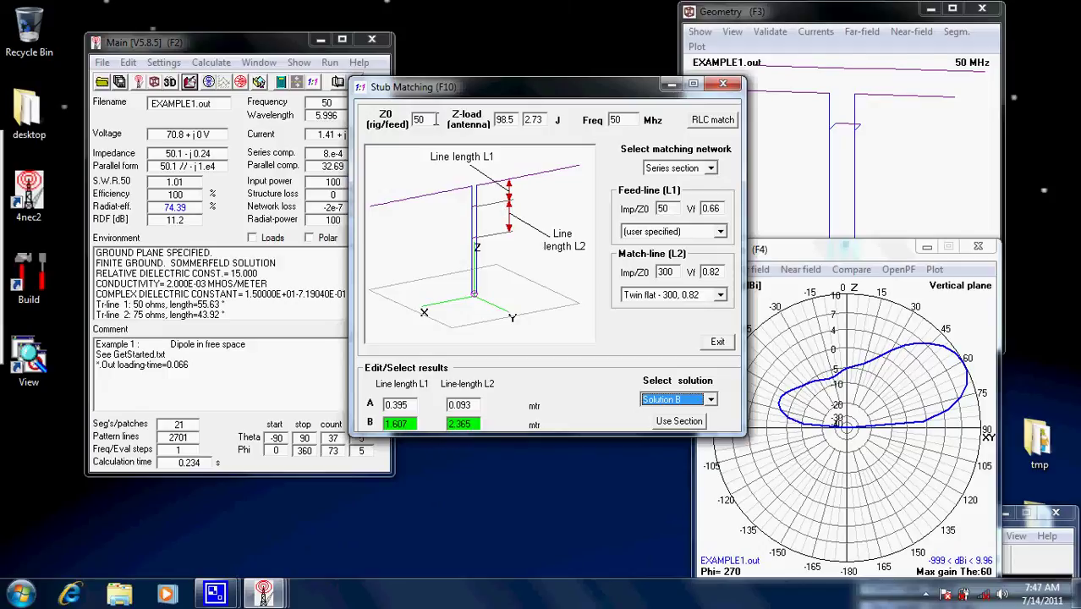
pyautogui.click(678, 420)
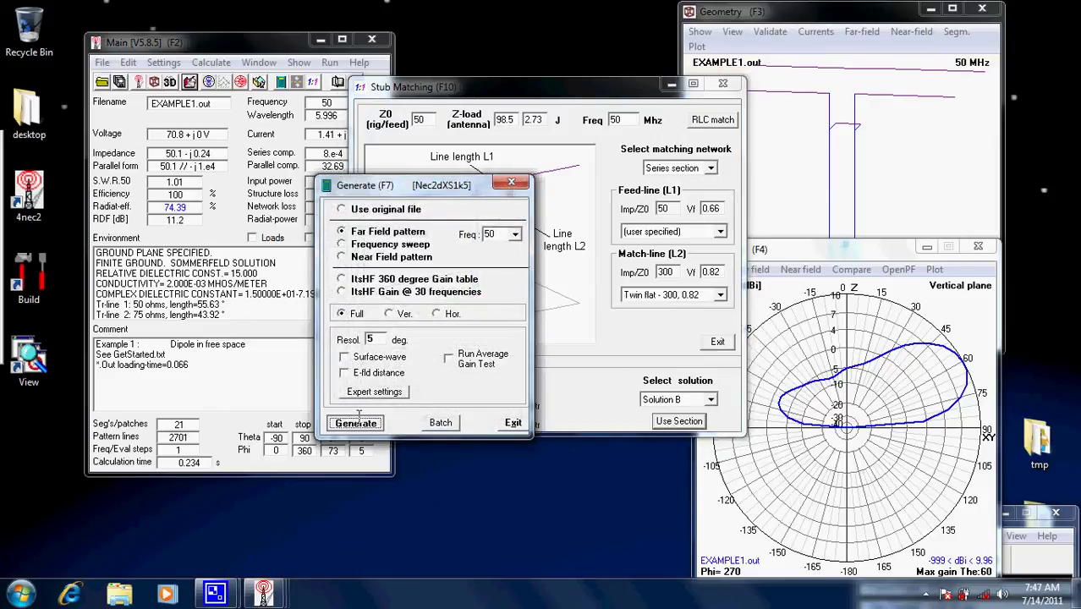
pyautogui.click(359, 419)
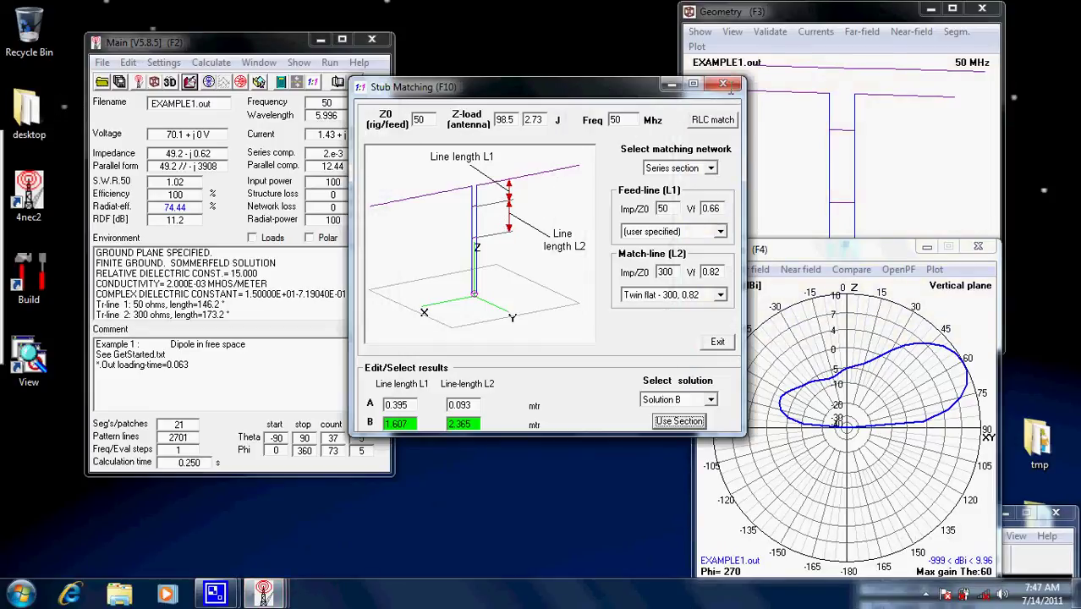
pyautogui.click(723, 82)
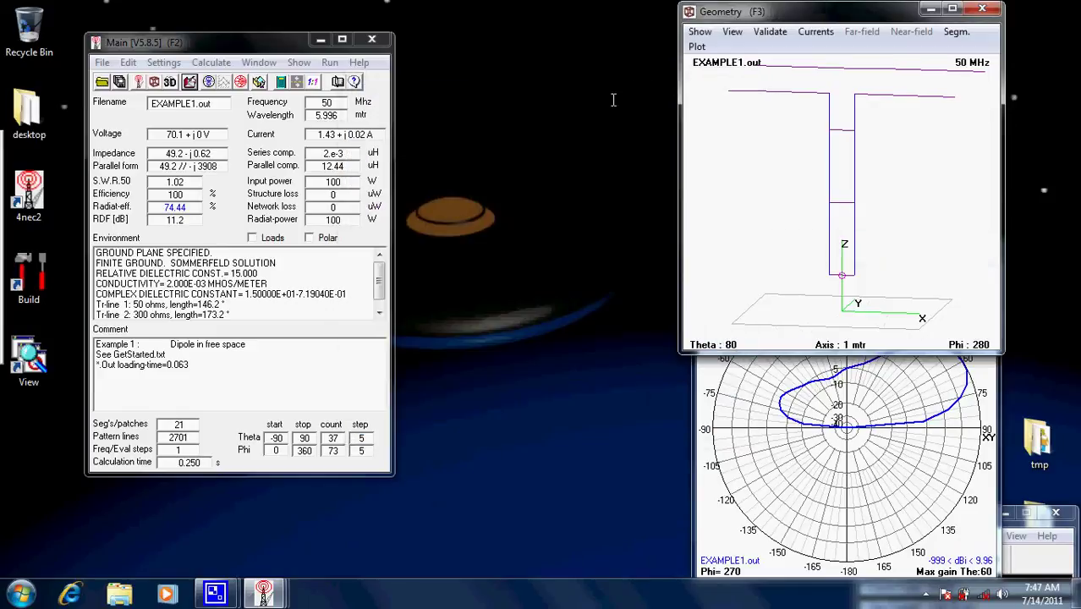
# - Inspect the series-section antenna structure from rotated angles in the geometry view and the 3D viewer
pyautogui.click(210, 62)
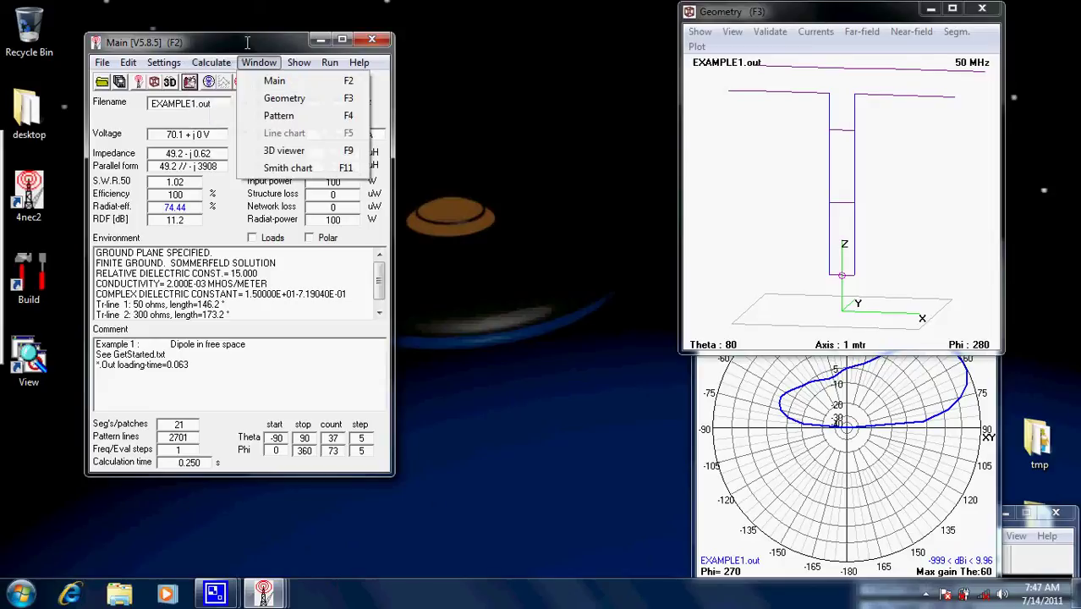
pyautogui.click(250, 40)
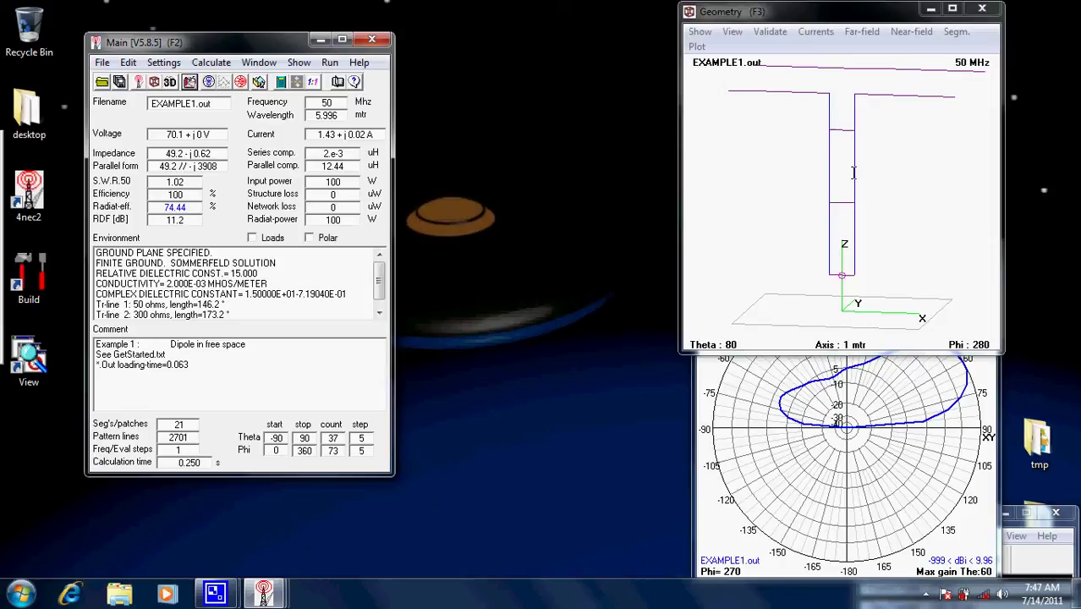
pyautogui.moveTo(880, 193); pyautogui.dragTo(843, 205)
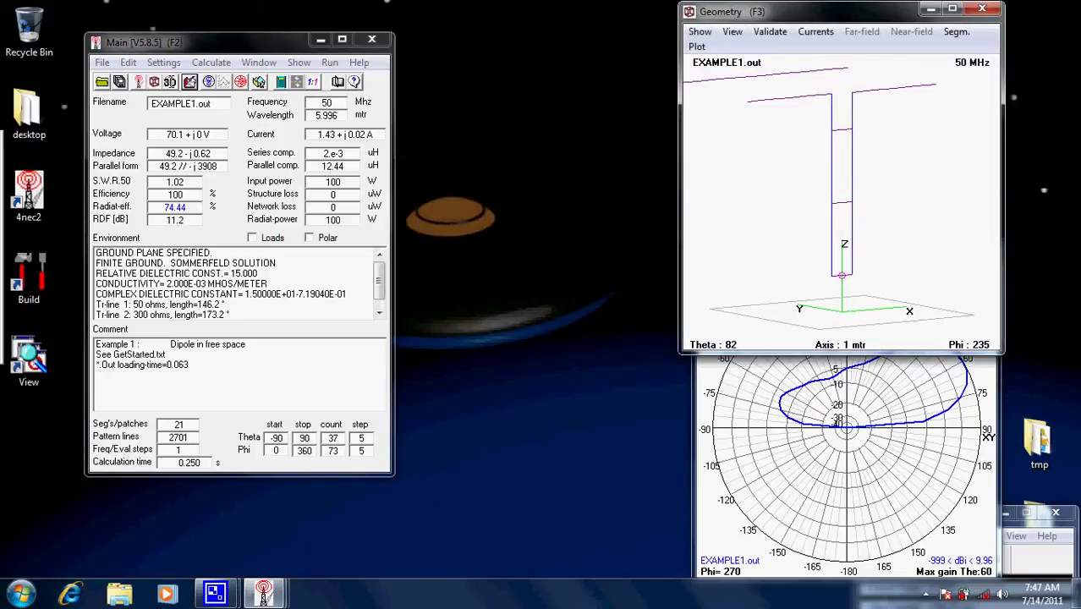
pyautogui.click(169, 81)
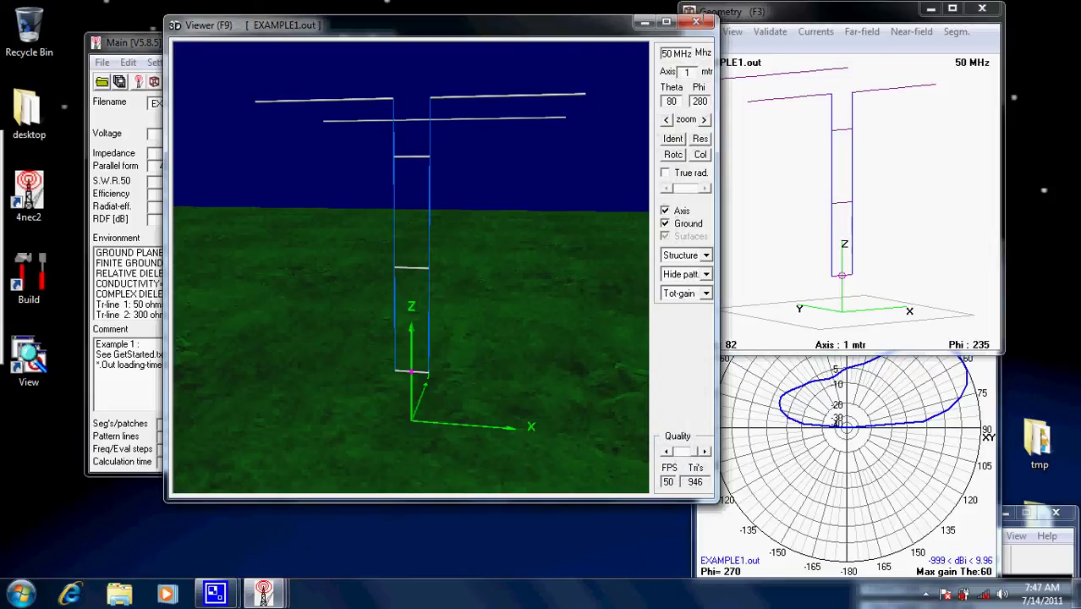
pyautogui.click(695, 22)
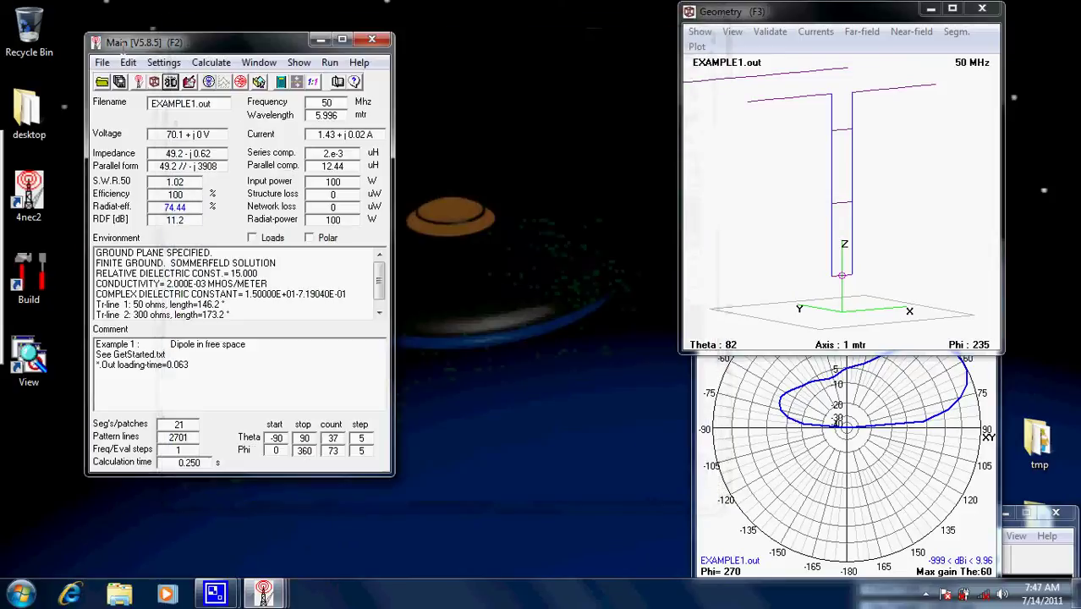
pyautogui.click(169, 81)
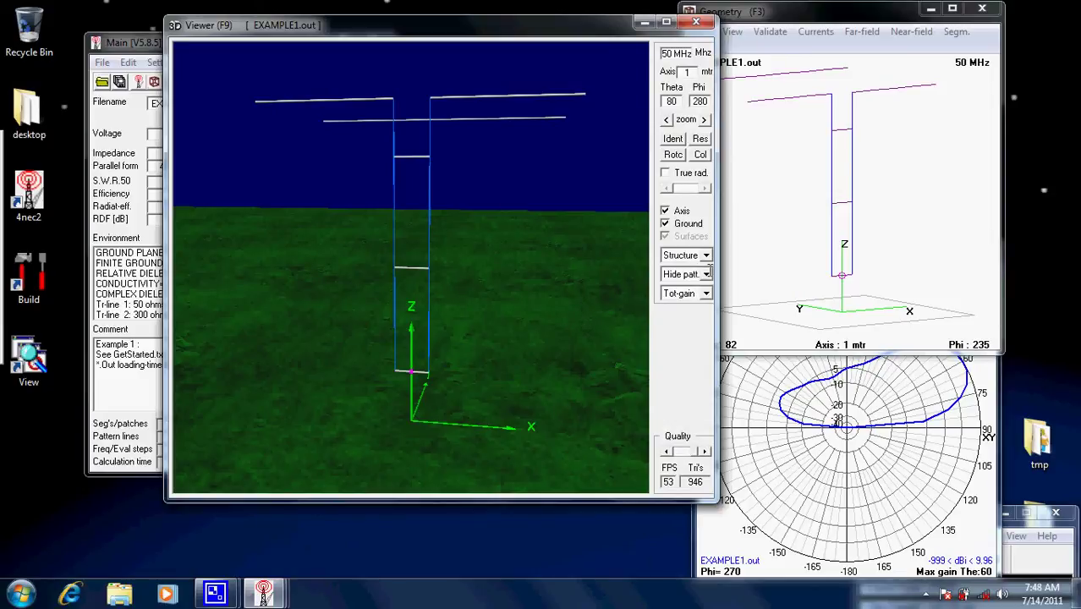
pyautogui.moveTo(555, 239); pyautogui.dragTo(521, 289)
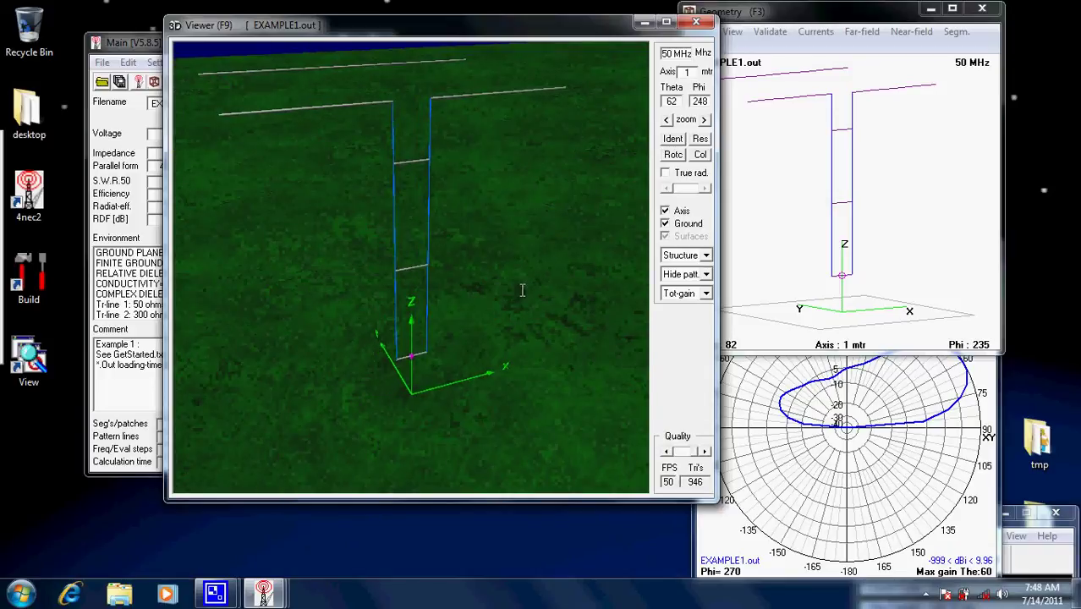
# - Show the far-field pattern as Multi-color in the 3D viewer and examine its lobe around the antenna from several angles
pyautogui.click(705, 274)
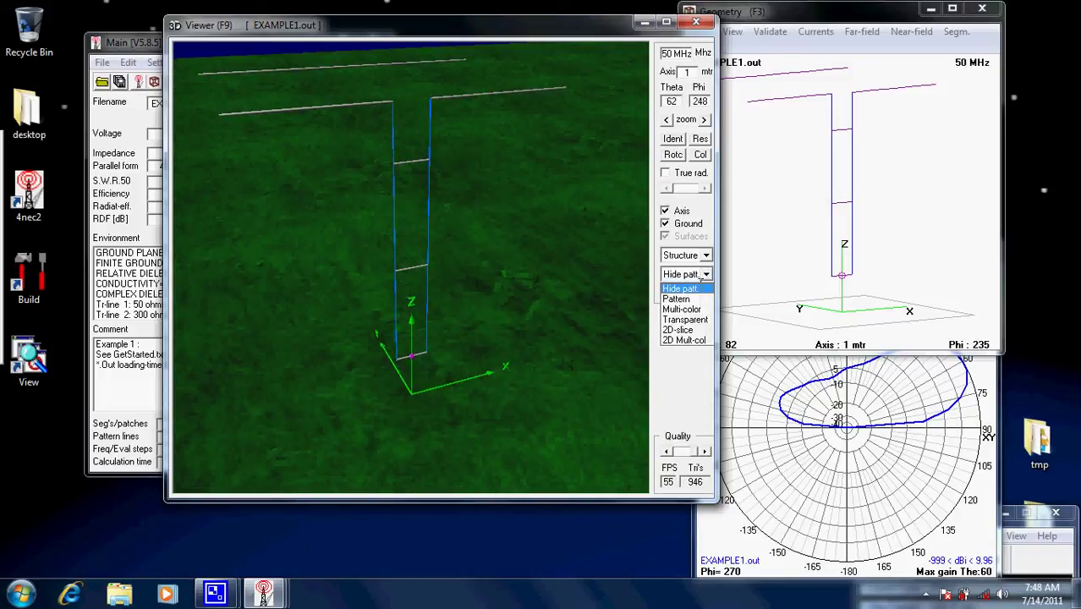
pyautogui.click(695, 293)
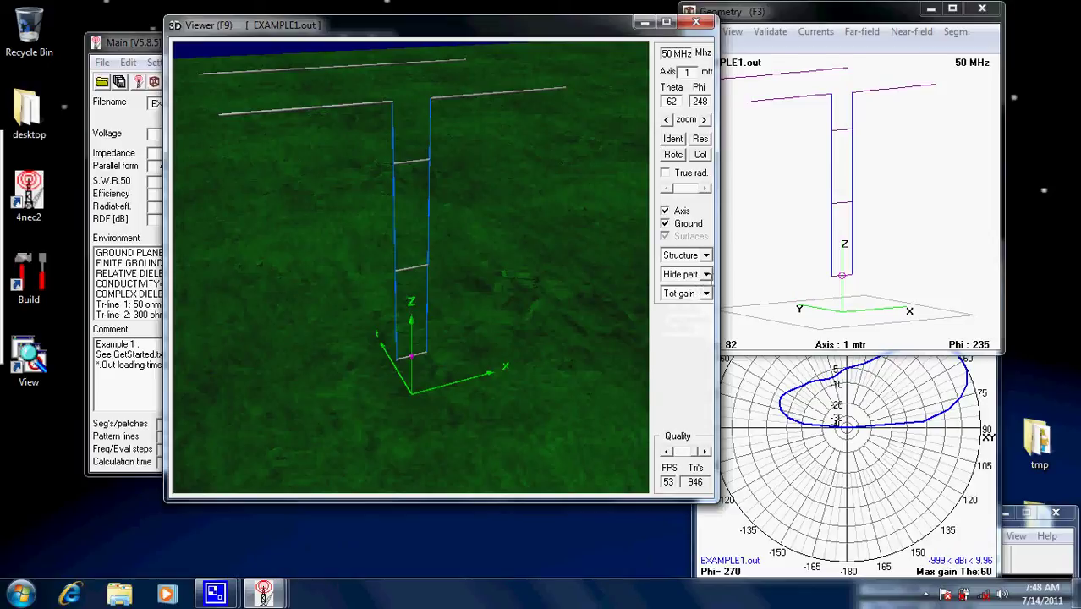
pyautogui.click(705, 274)
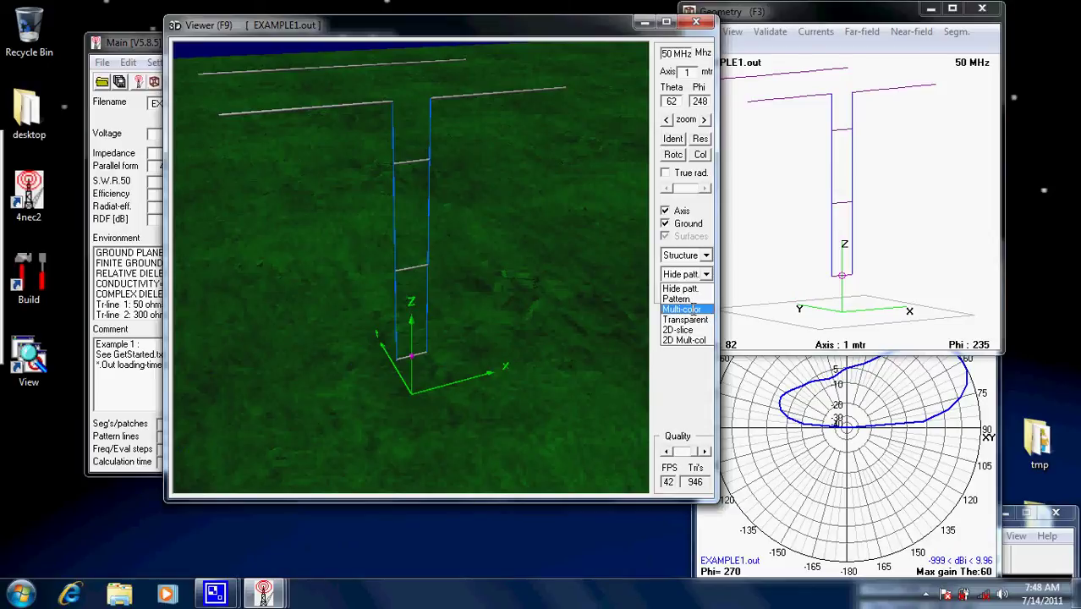
pyautogui.click(686, 309)
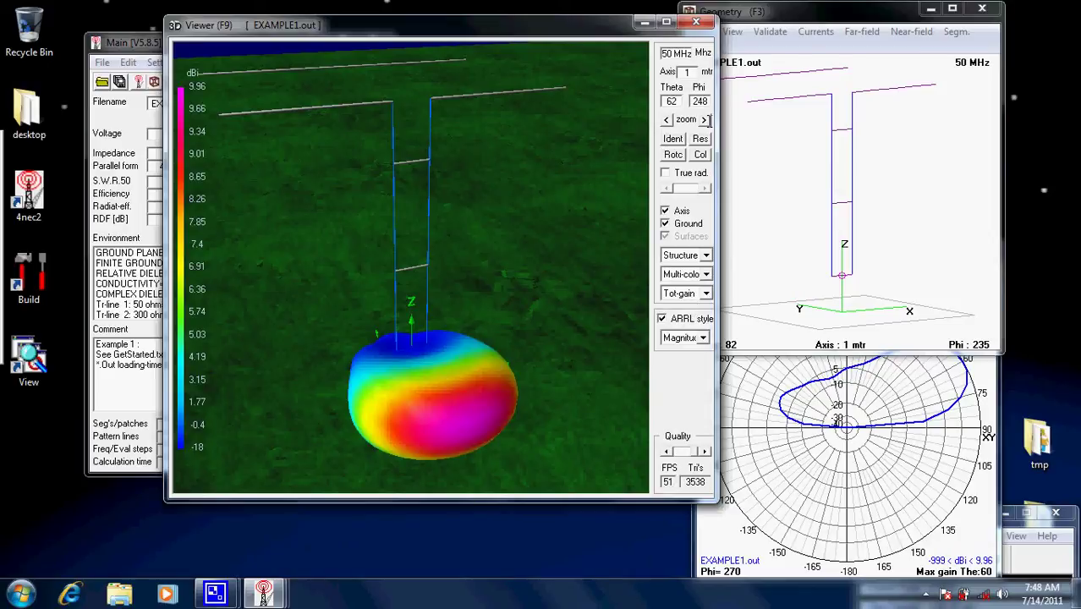
pyautogui.click(704, 120)
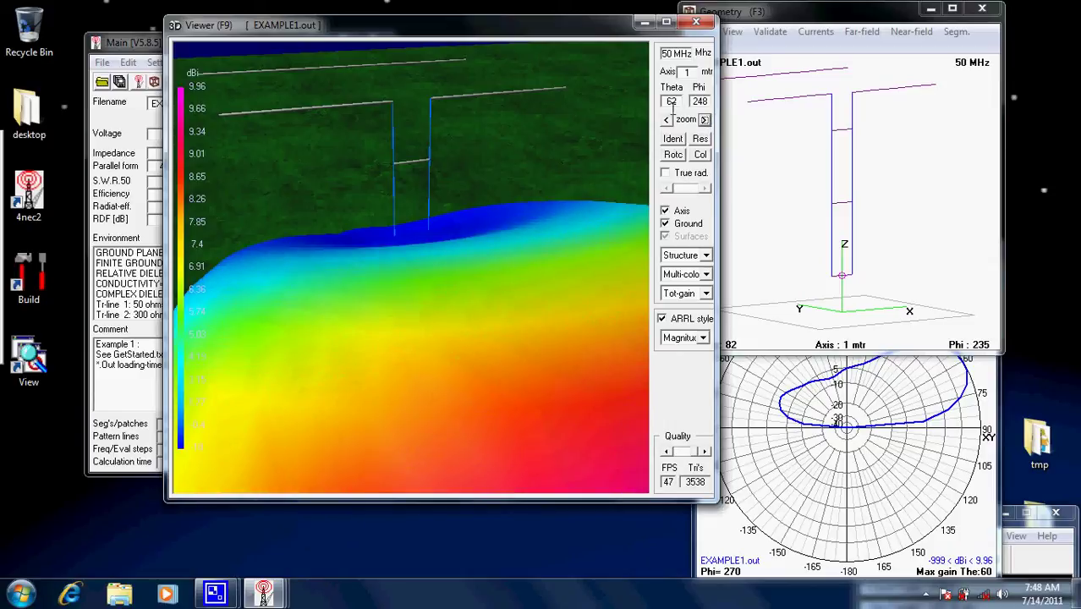
pyautogui.click(667, 119)
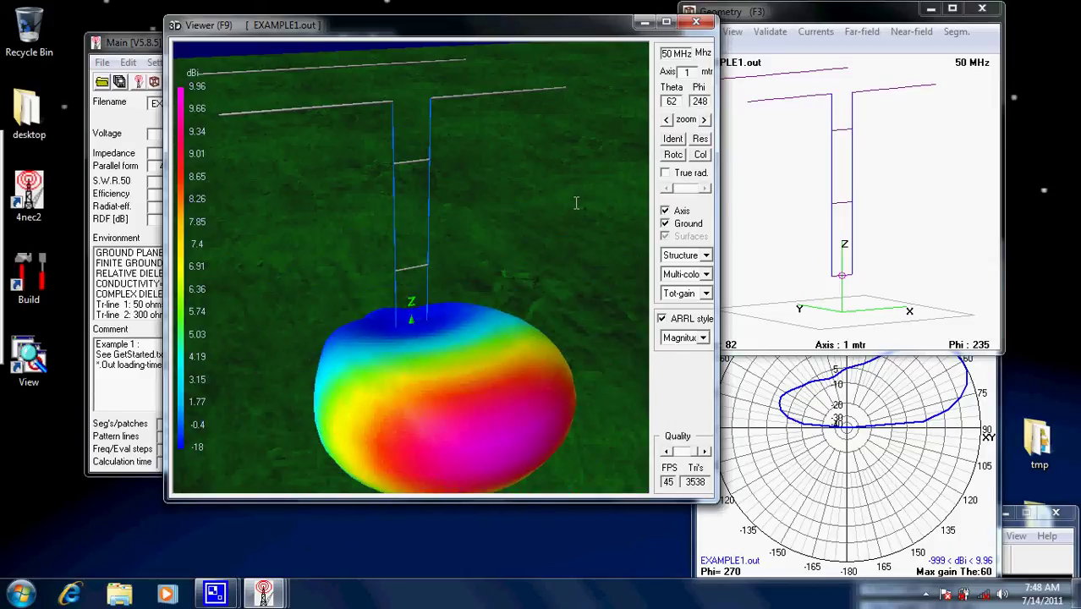
pyautogui.moveTo(574, 203); pyautogui.dragTo(518, 180)
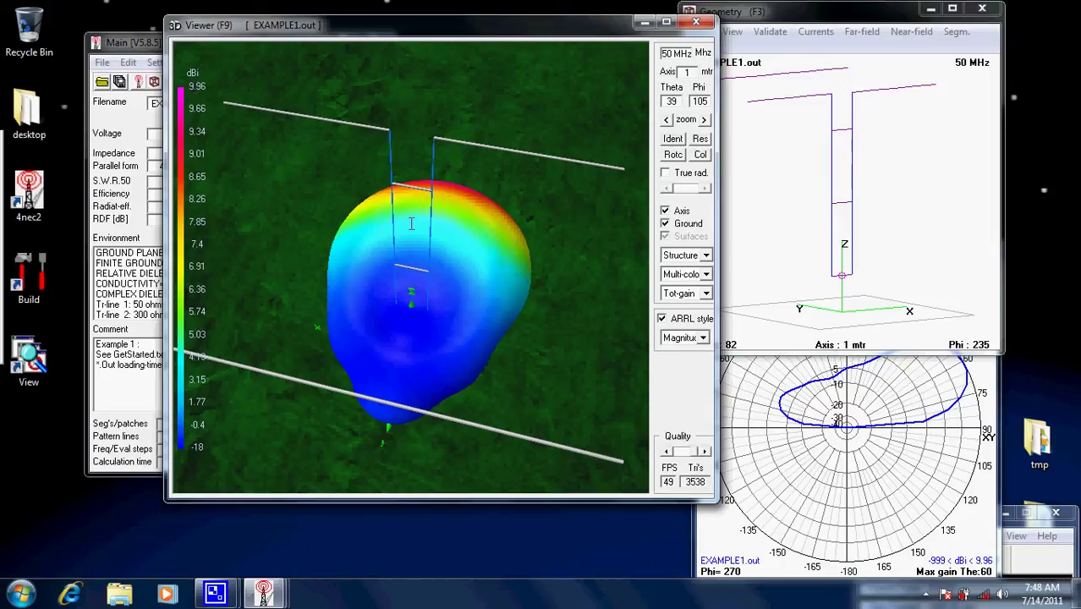
pyautogui.moveTo(571, 242); pyautogui.dragTo(329, 249)
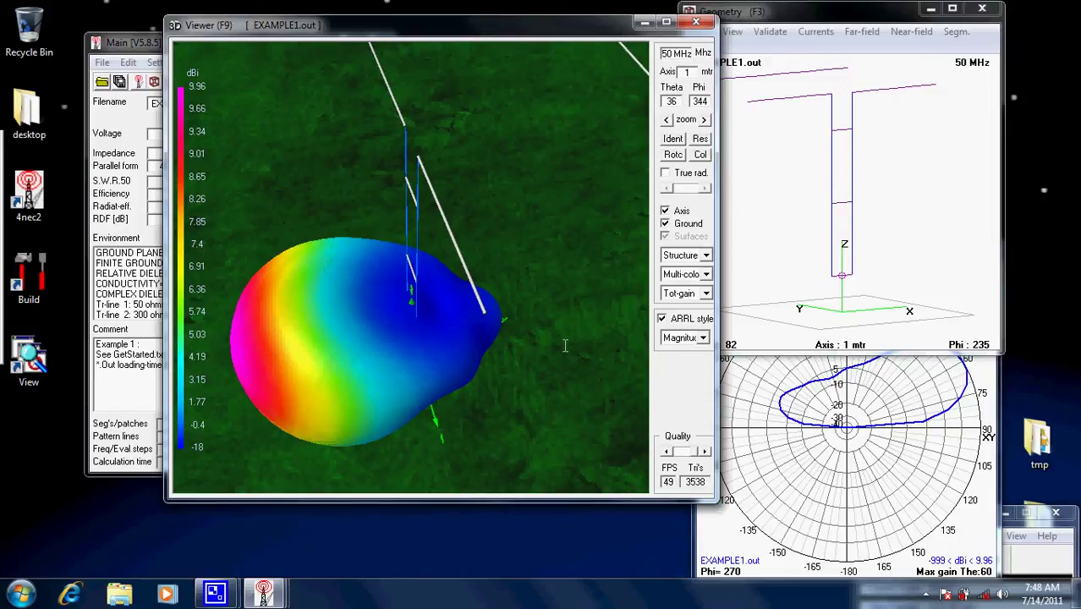
# - Switch the 3D pattern display to Transparent and examine it from a lower viewing angle
pyautogui.click(705, 274)
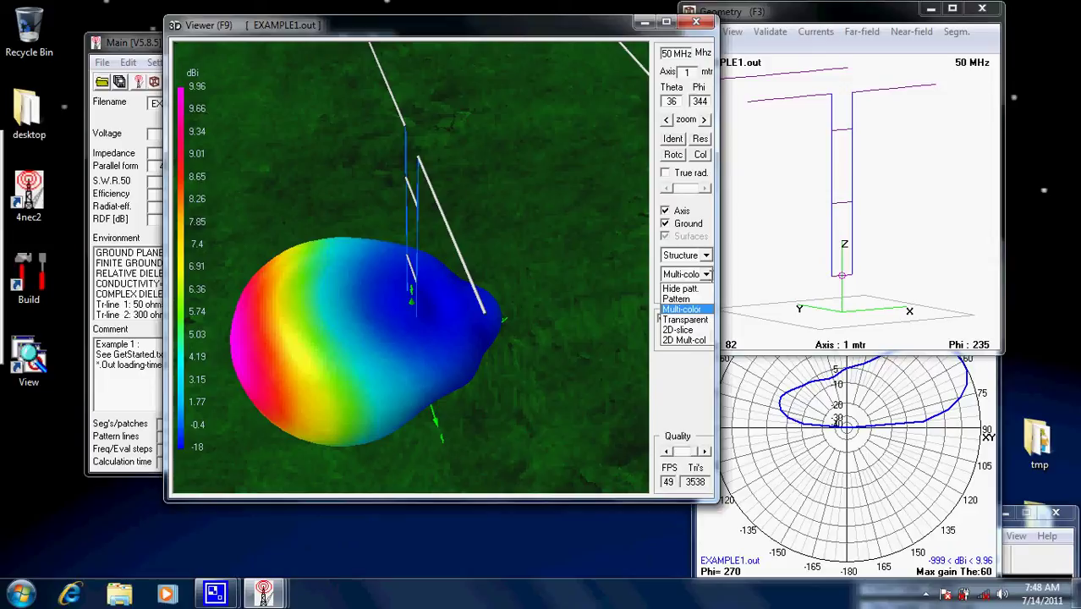
pyautogui.click(681, 286)
pyautogui.moveTo(536, 344); pyautogui.dragTo(499, 269)
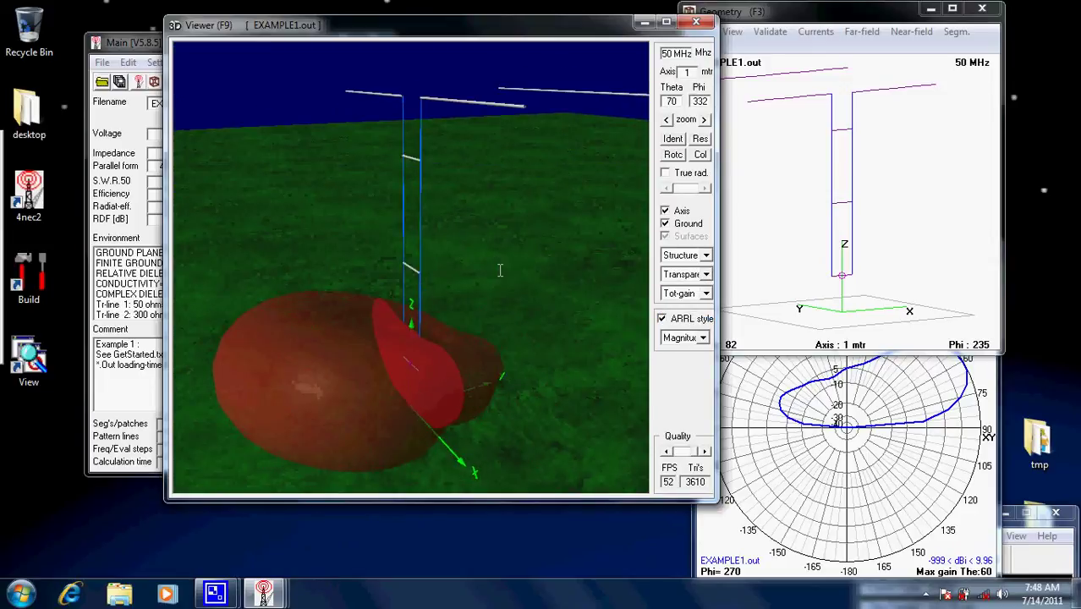
pyautogui.click(705, 274)
pyautogui.click(688, 321)
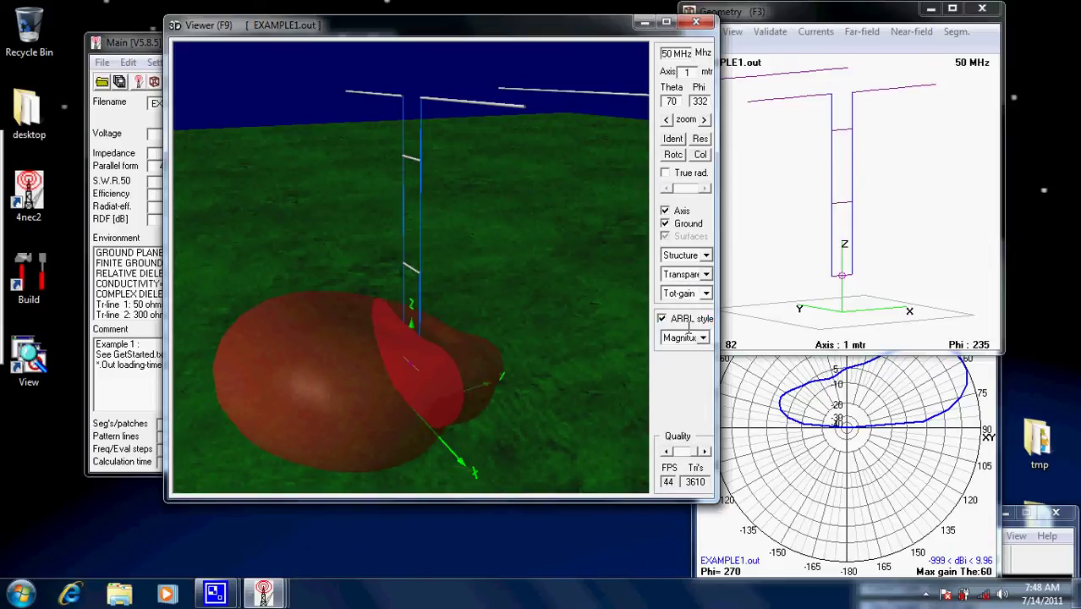
# - View the pattern as a 2D-slice and as a 2D Mult-col slice, looking at the latter nearly edge-on
pyautogui.click(705, 274)
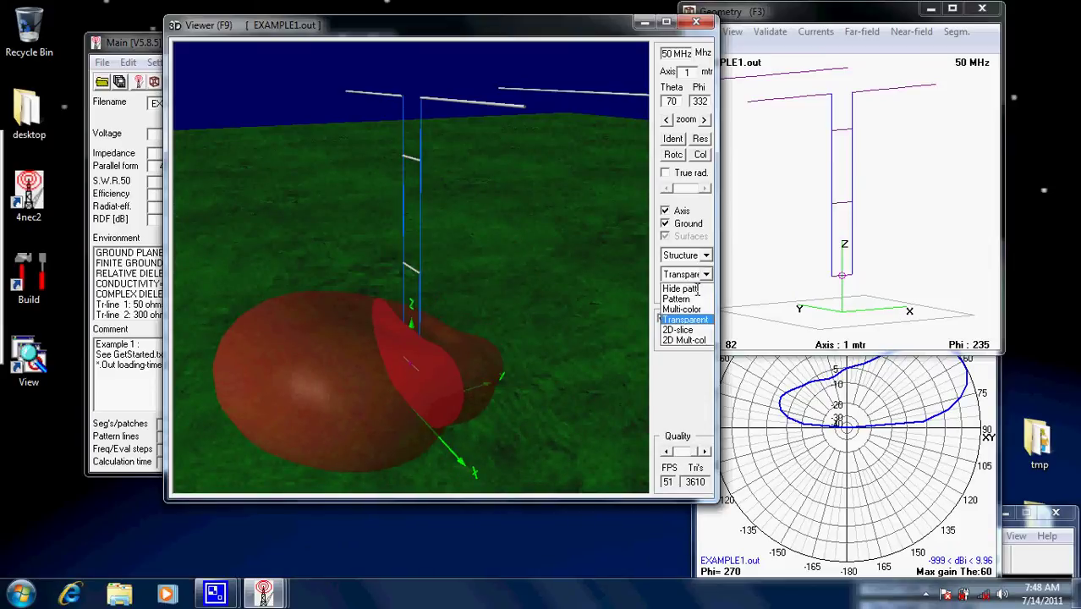
pyautogui.click(685, 329)
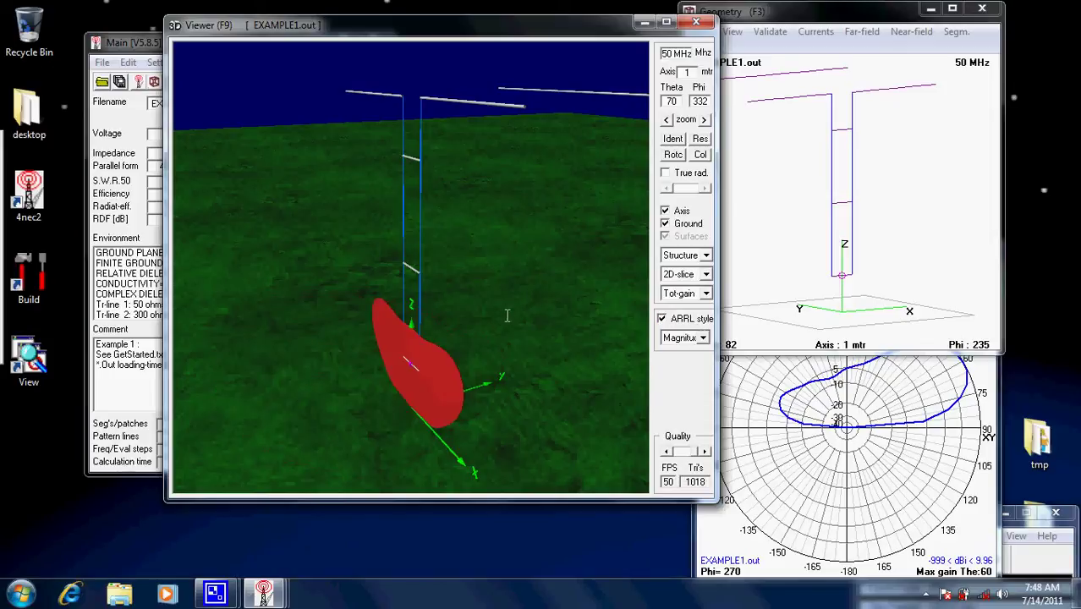
pyautogui.click(705, 274)
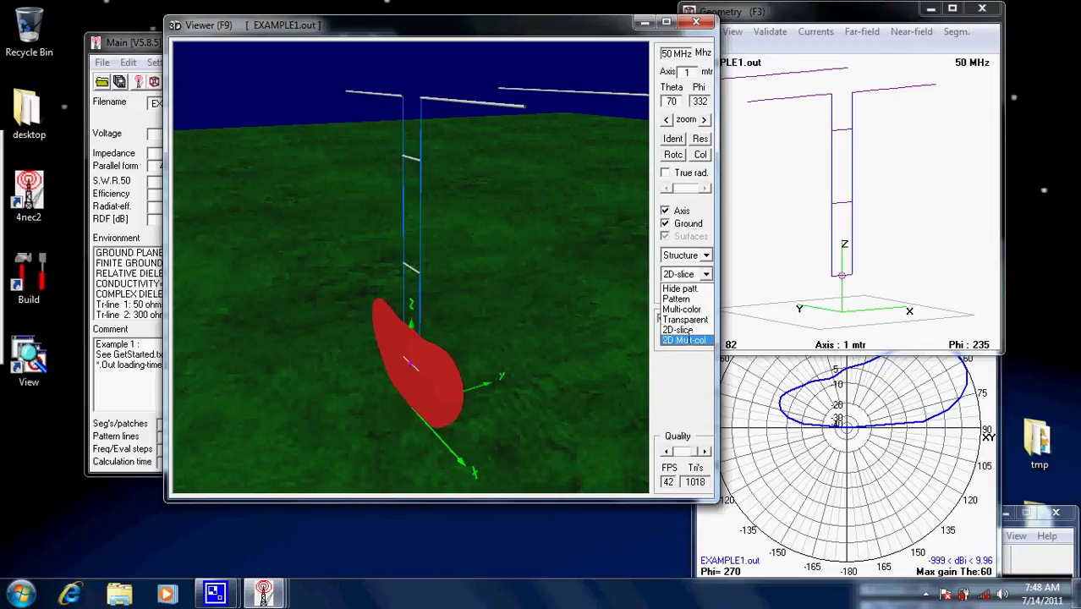
pyautogui.click(685, 335)
pyautogui.moveTo(452, 312); pyautogui.dragTo(520, 258)
# - Return the pattern to Multi-color, examine it in the full-screen 3D viewer, and close the viewer
pyautogui.click(706, 274)
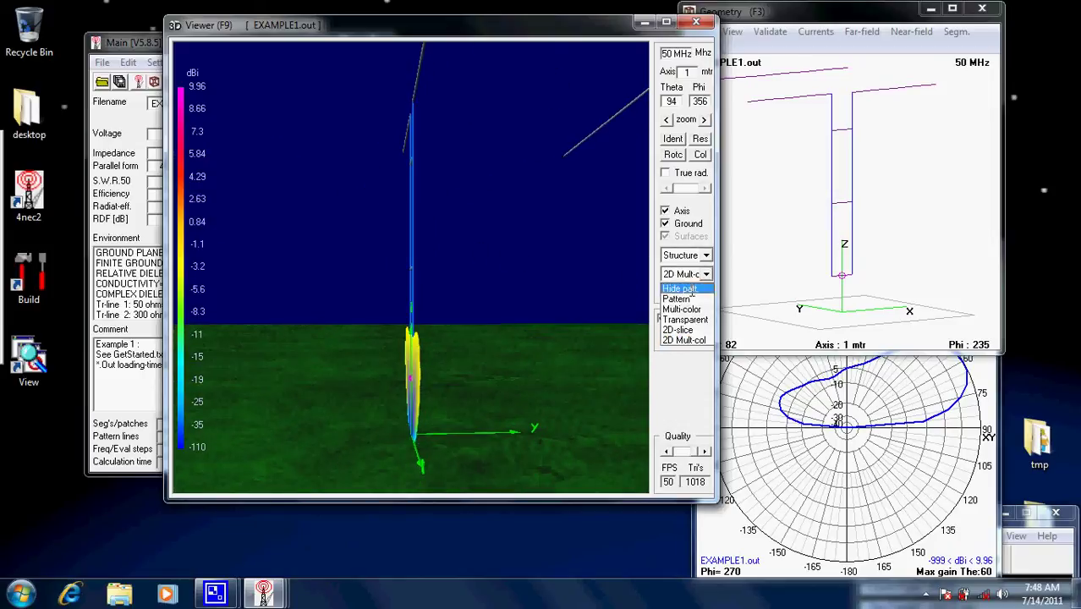
pyautogui.click(681, 309)
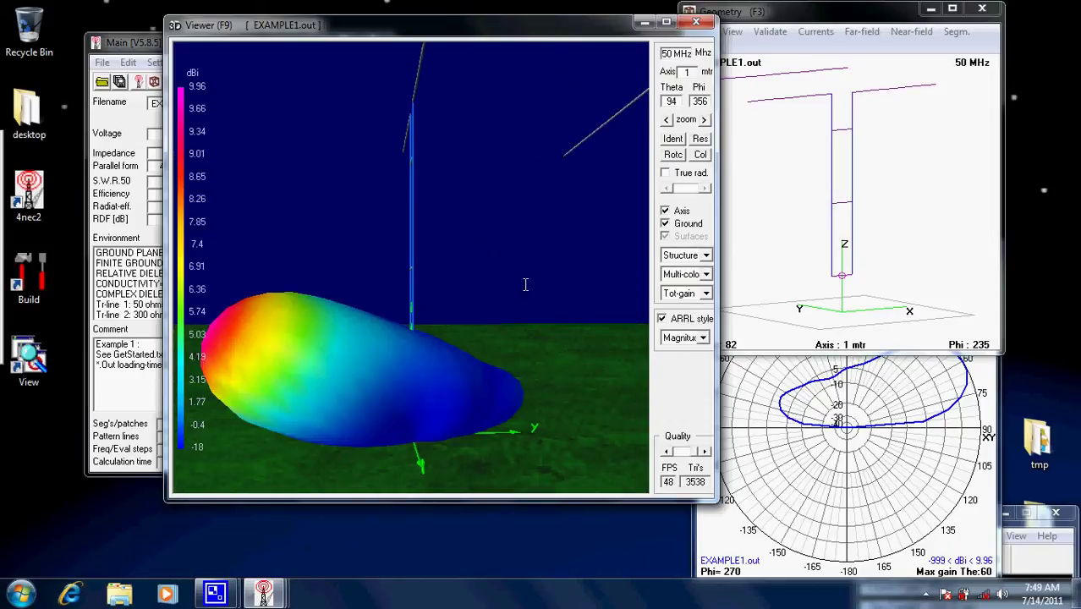
pyautogui.moveTo(532, 296); pyautogui.dragTo(505, 330)
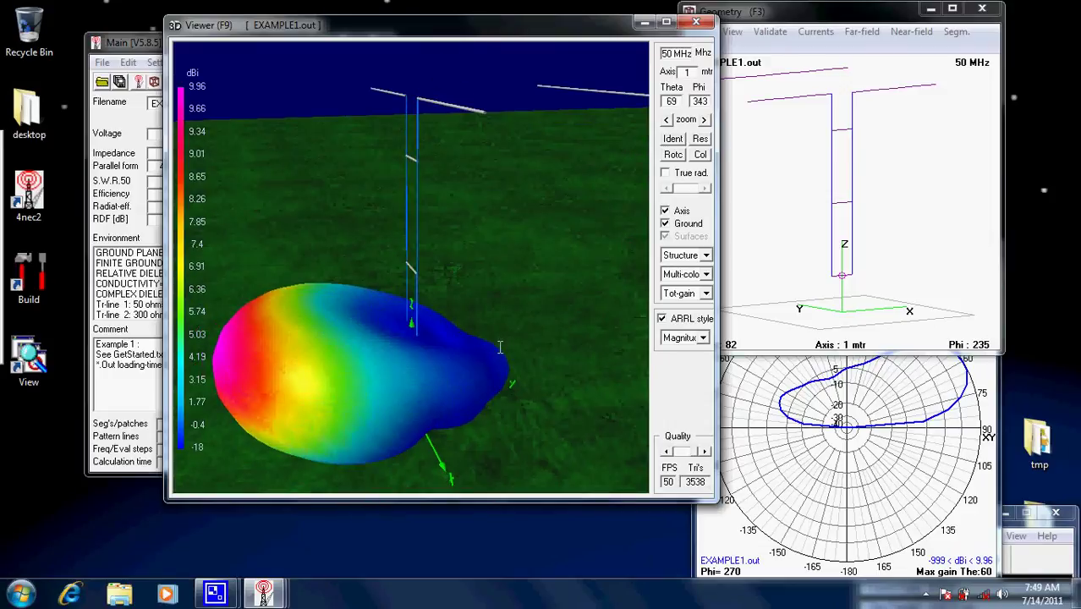
pyautogui.click(666, 21)
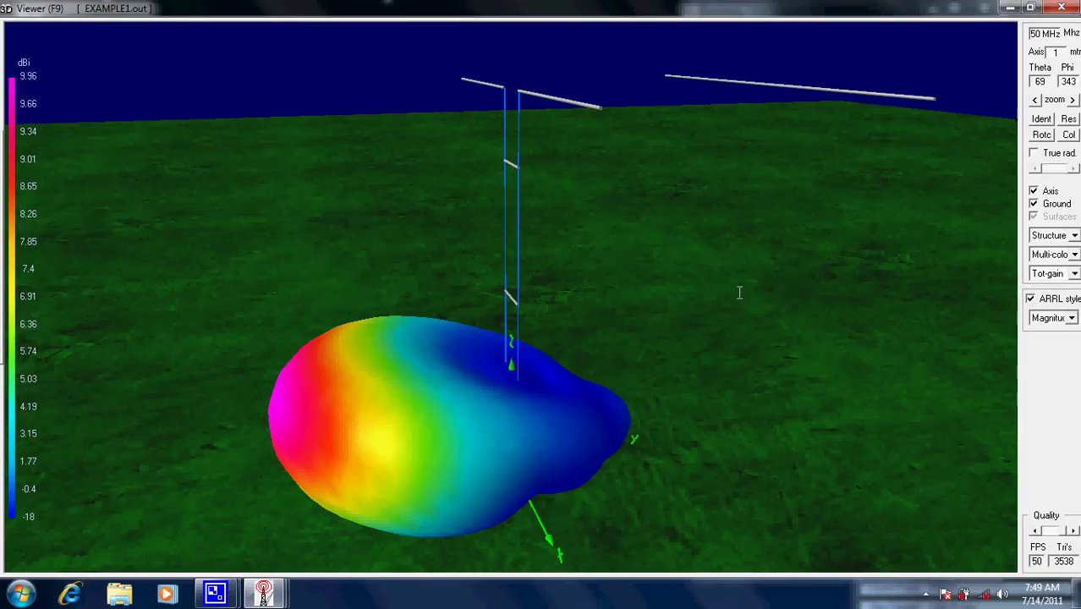
pyautogui.moveTo(739, 292); pyautogui.dragTo(726, 322)
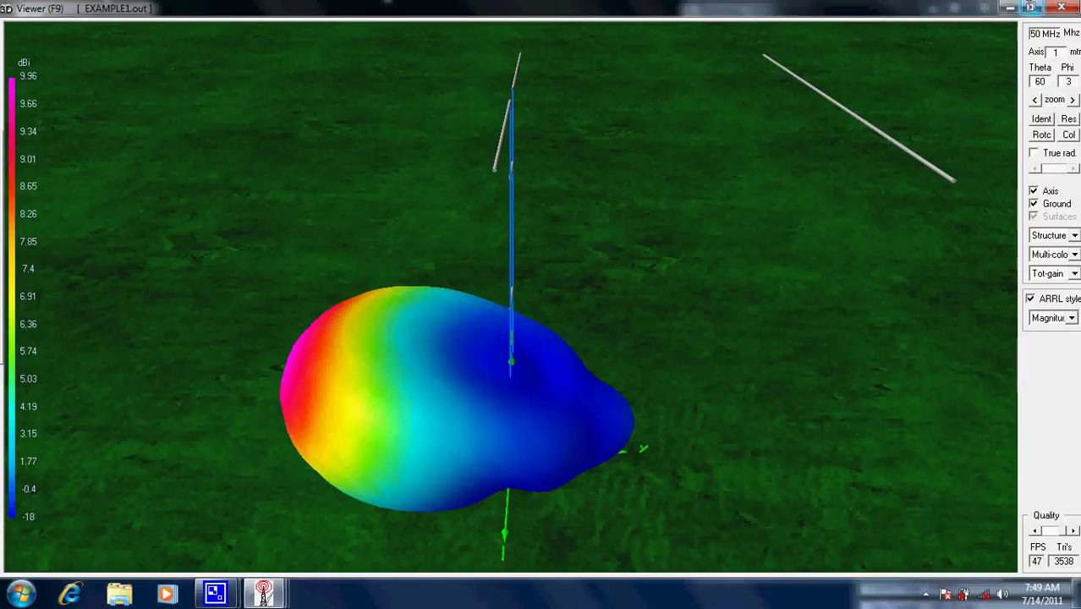
pyautogui.click(1029, 9)
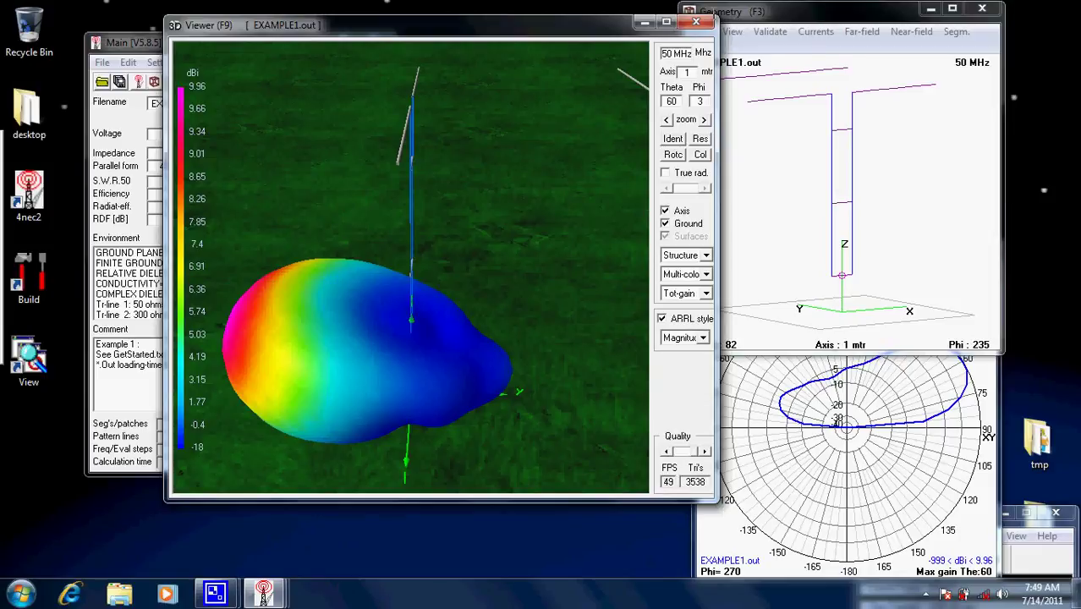
pyautogui.click(696, 22)
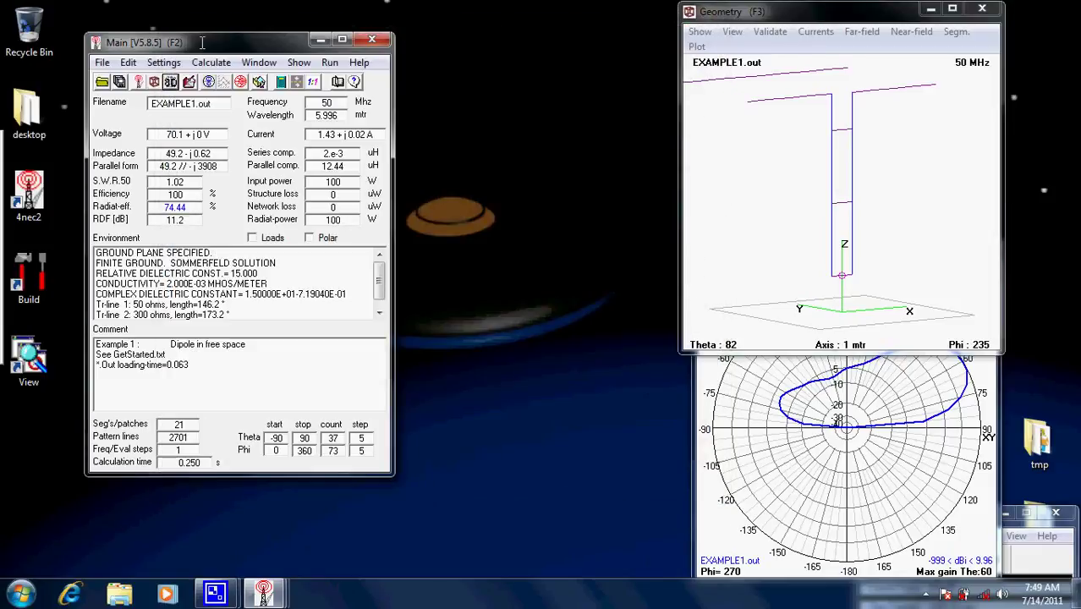